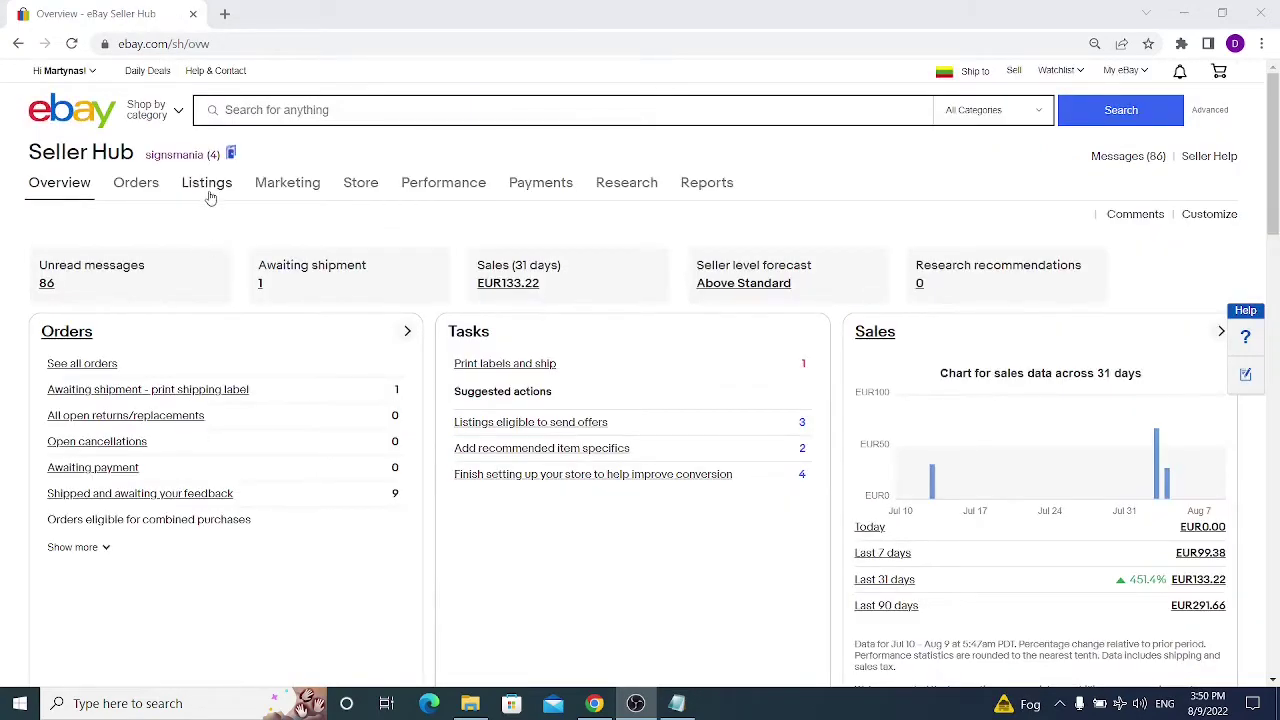
Step: Open the Active listings page in Seller Hub
mouse_move(208, 198)
left_click(205, 244)
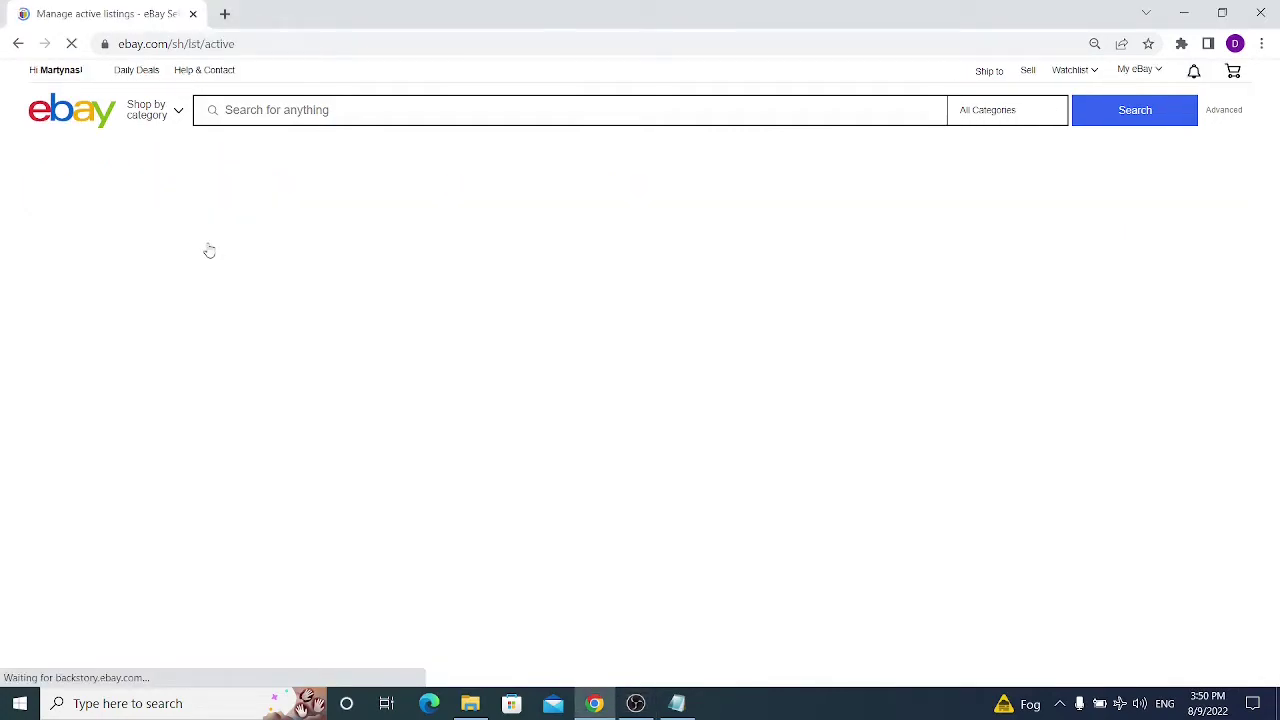
scroll(265, 232, "down", 5)
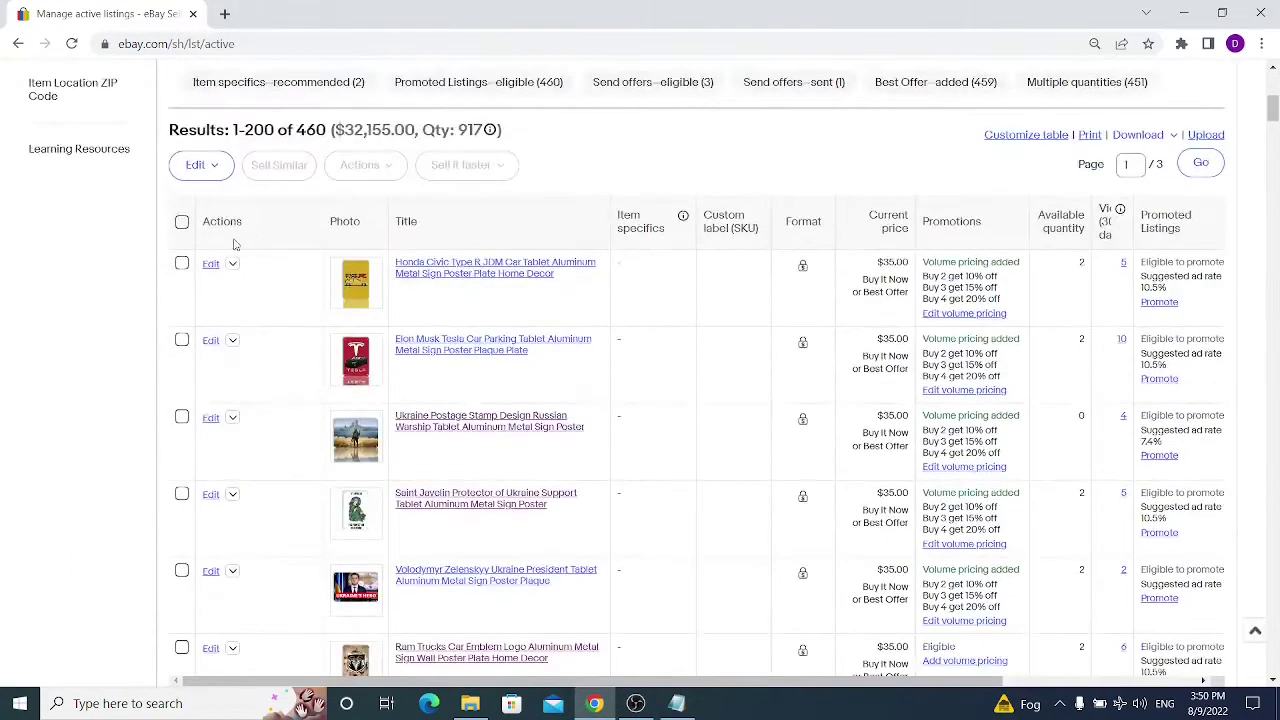
Step: Select every listing on the page and bring up the Edit choices
left_click(182, 223)
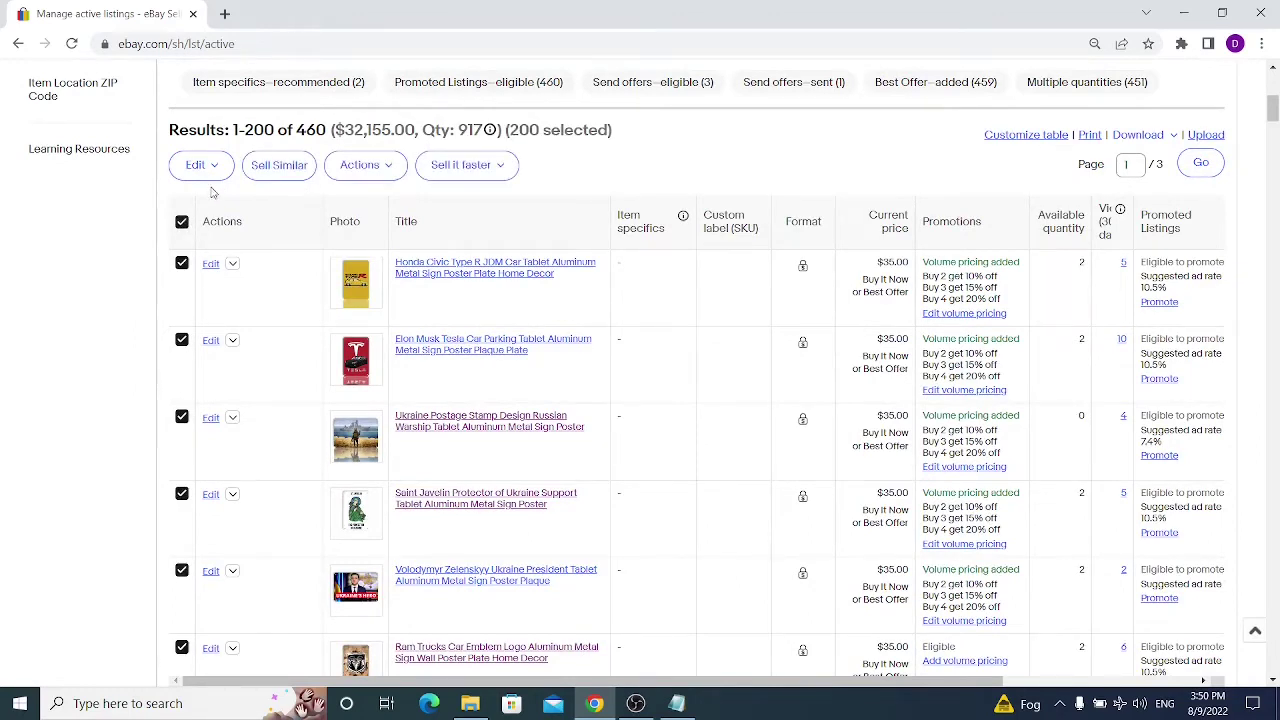
left_click_drag(236, 130, 276, 131)
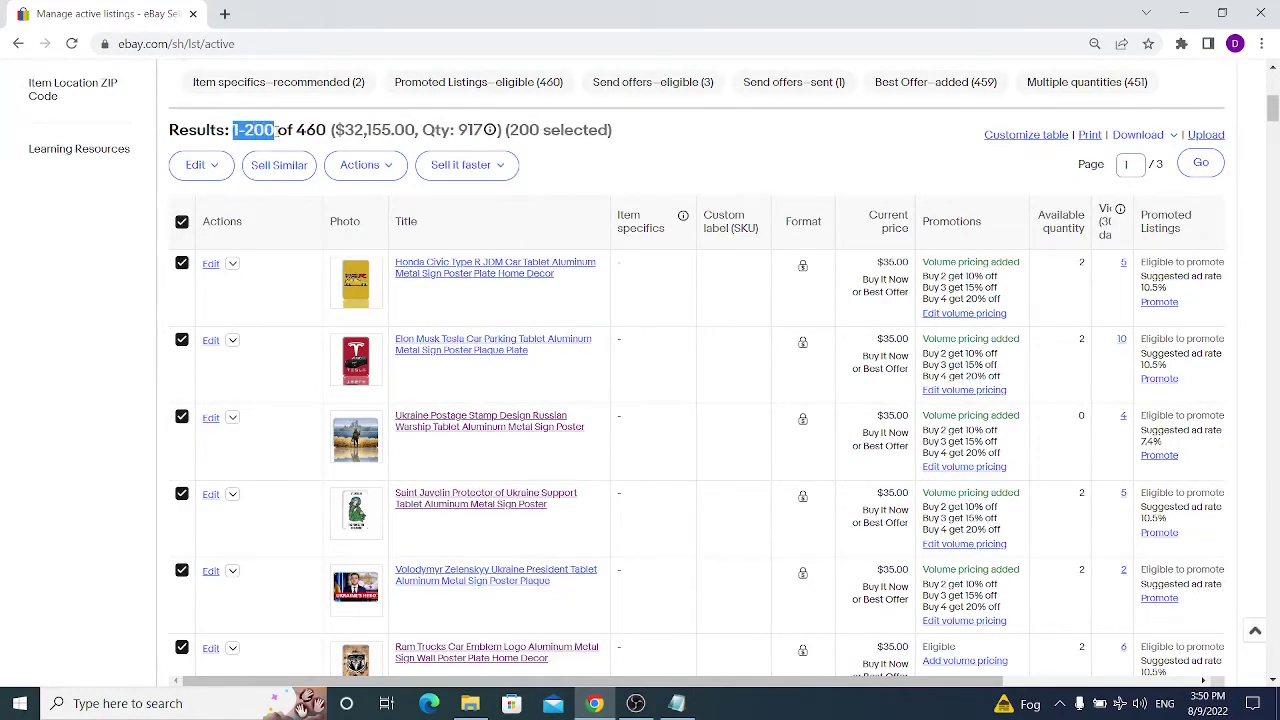
left_click(300, 132)
left_click(218, 168)
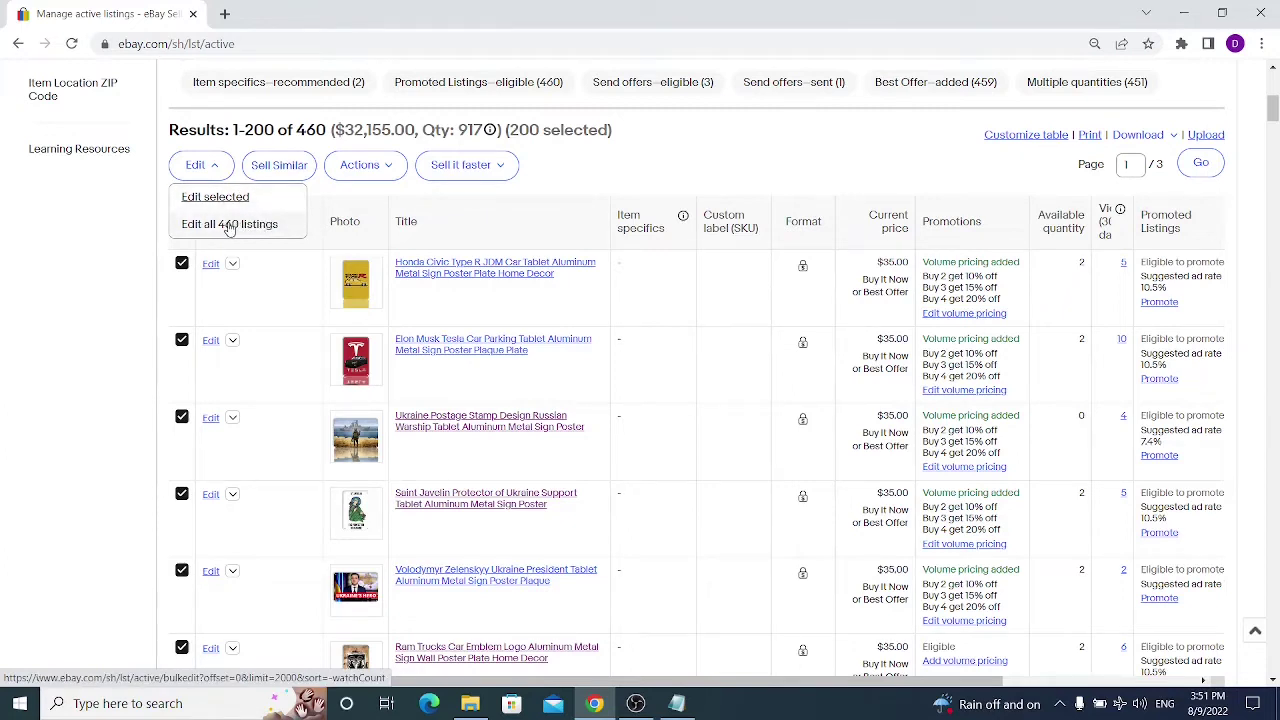
Step: Load all 460 listings into Revise listings, dismiss the updates notice, and tick select-all
left_click(229, 226)
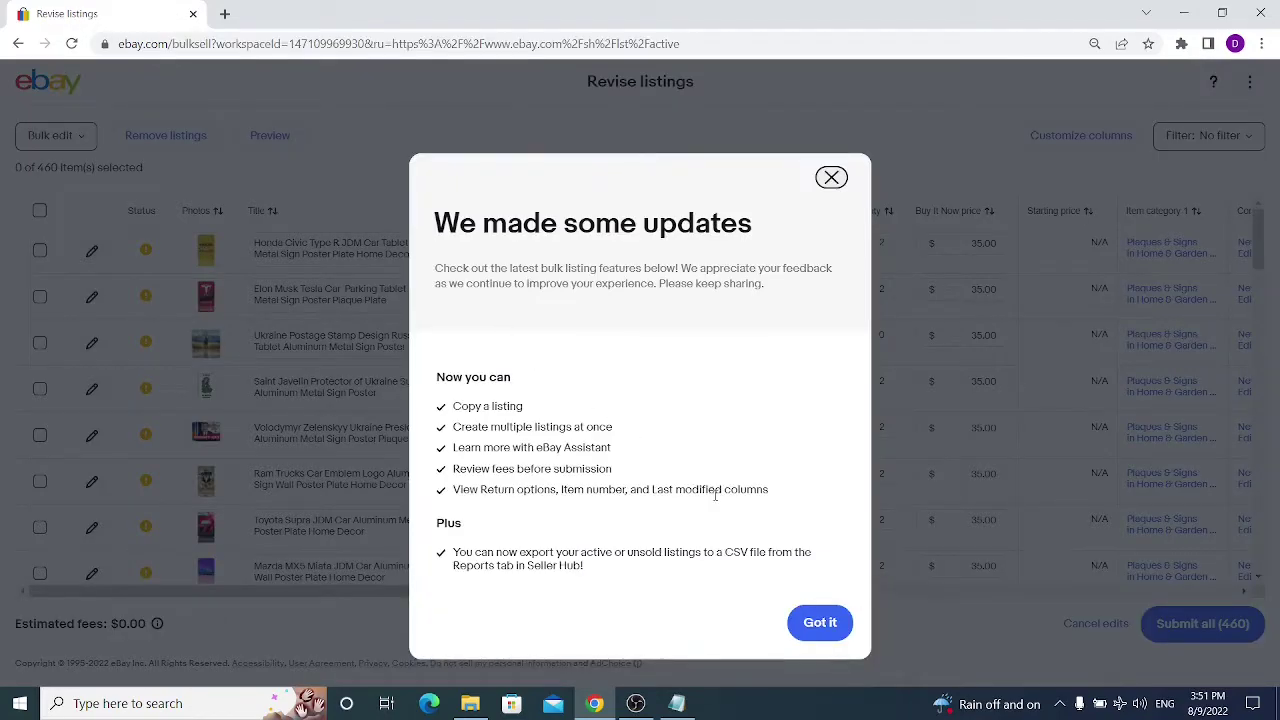
left_click(821, 623)
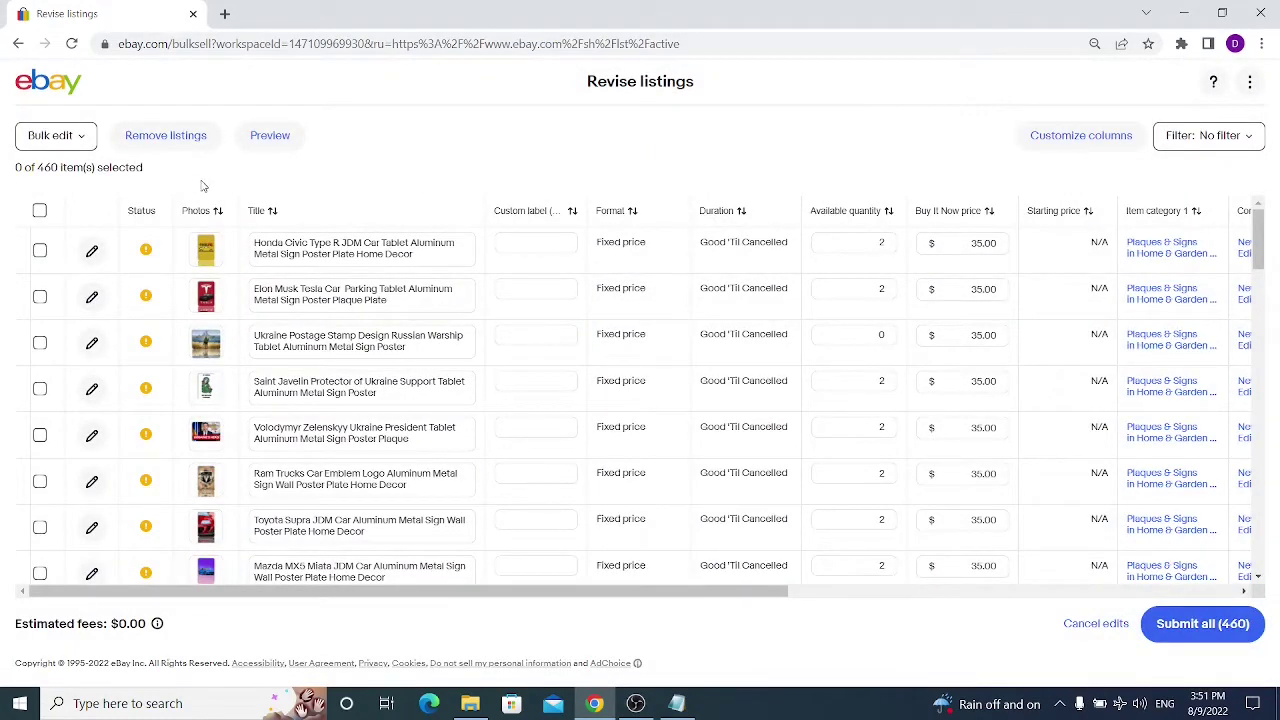
left_click(268, 248)
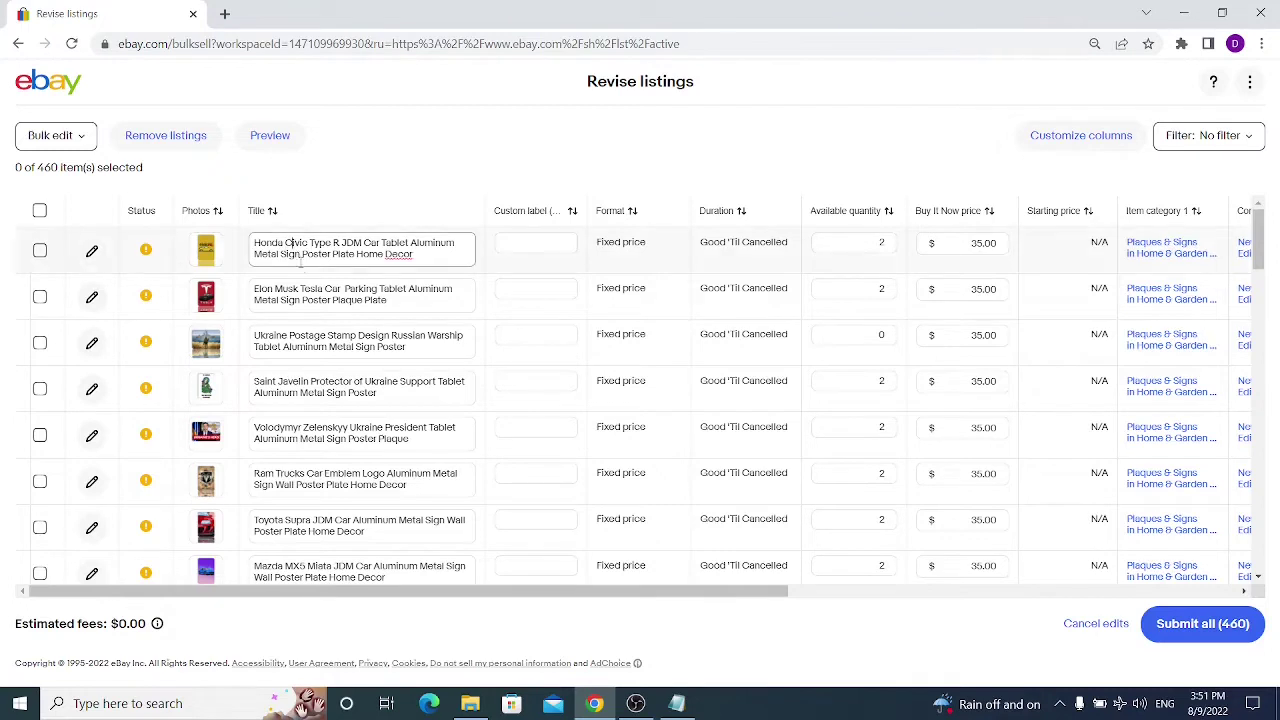
left_click(306, 290)
left_click(317, 334)
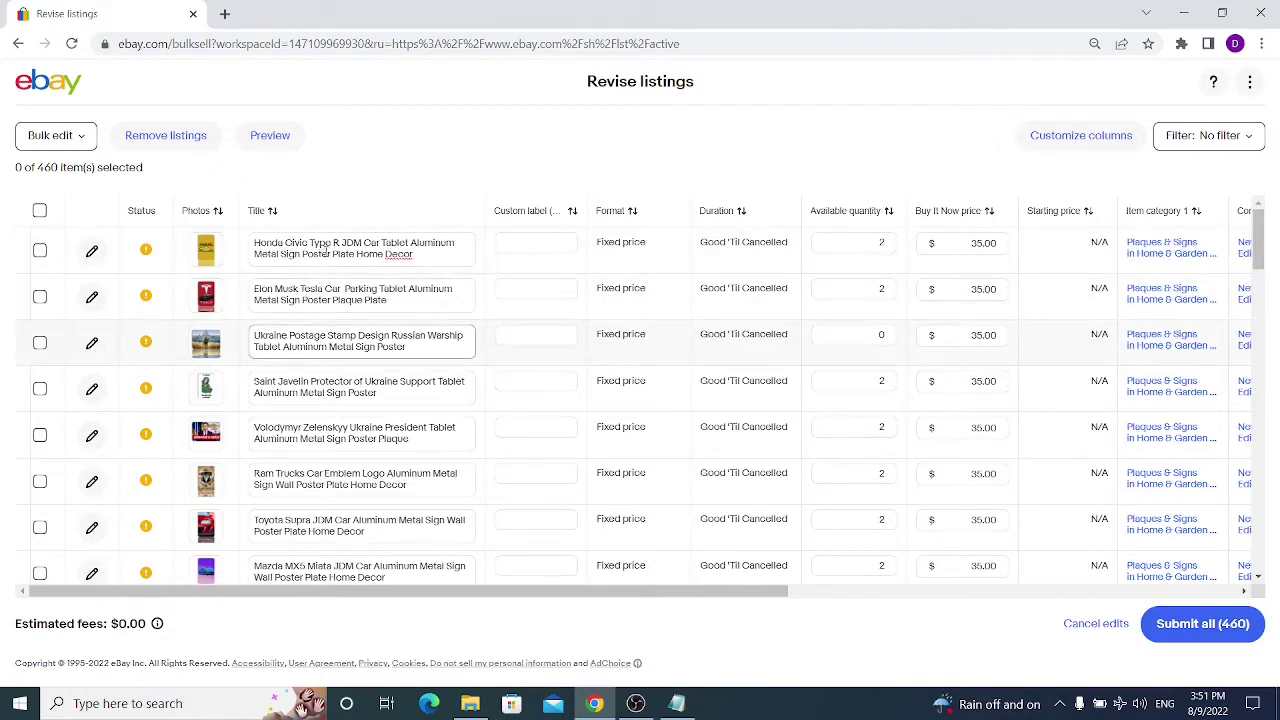
left_click(322, 250)
left_click(537, 243)
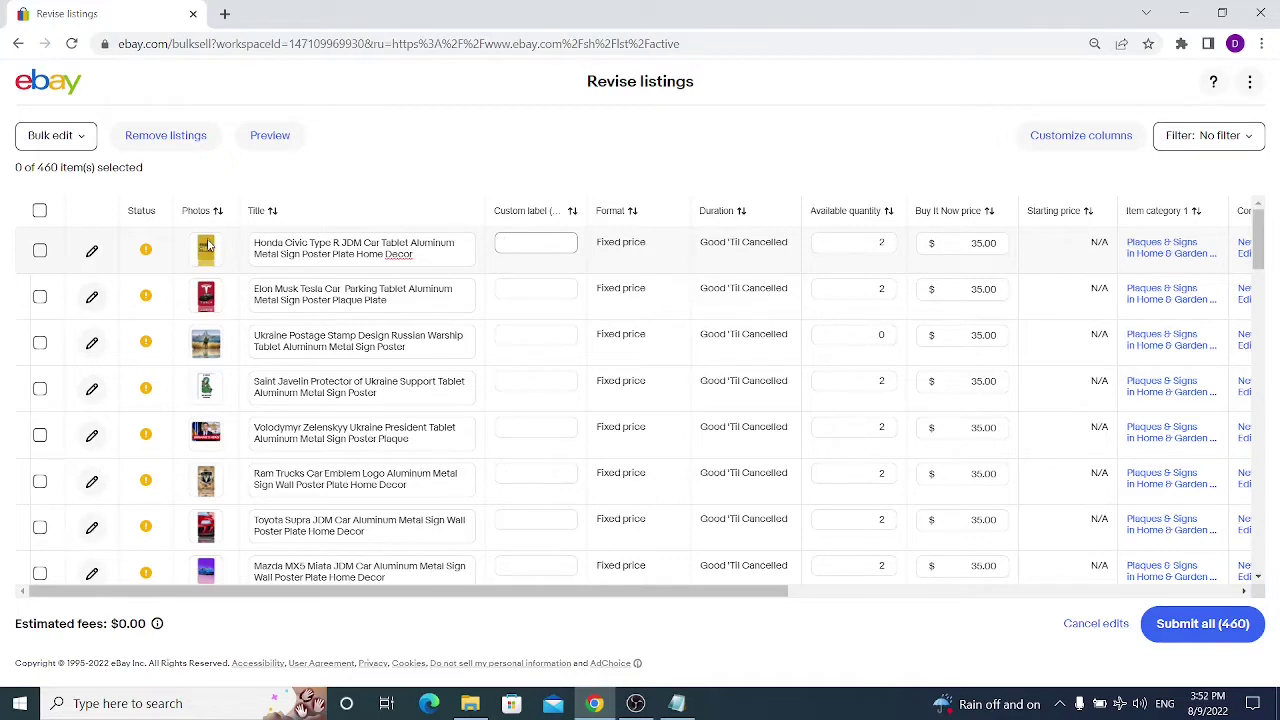
left_click(40, 211)
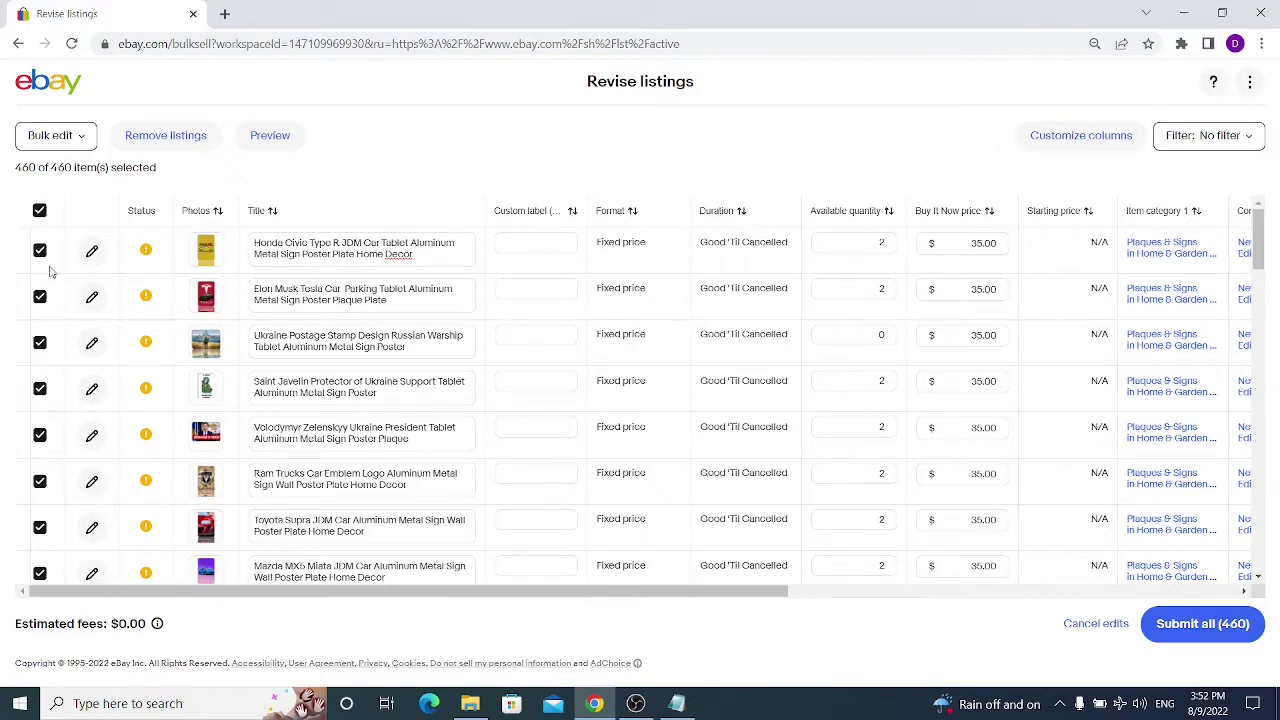
Step: Try Bulk edit's Auto relist, close its no-eligible-listings notice, and reopen Bulk edit
left_click(84, 140)
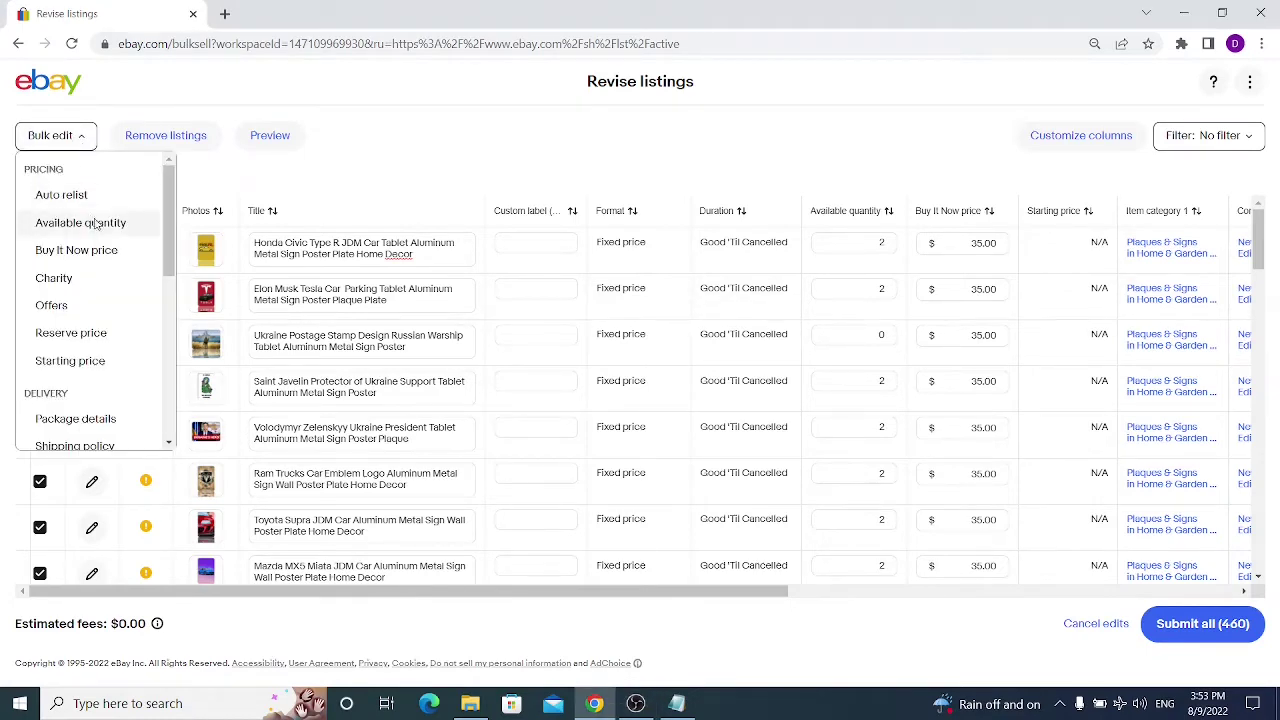
scroll(99, 229, "down", 3)
scroll(99, 229, "down", 3)
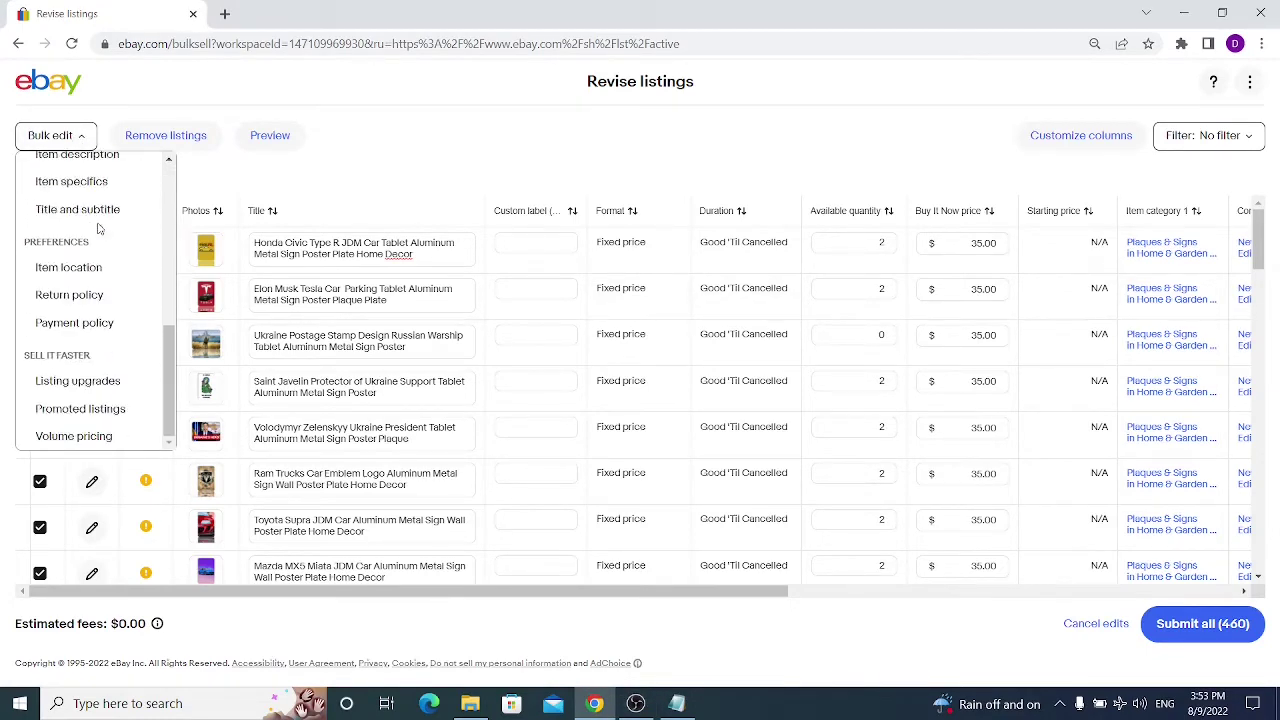
scroll(117, 287, "up", 2)
scroll(117, 287, "up", 4)
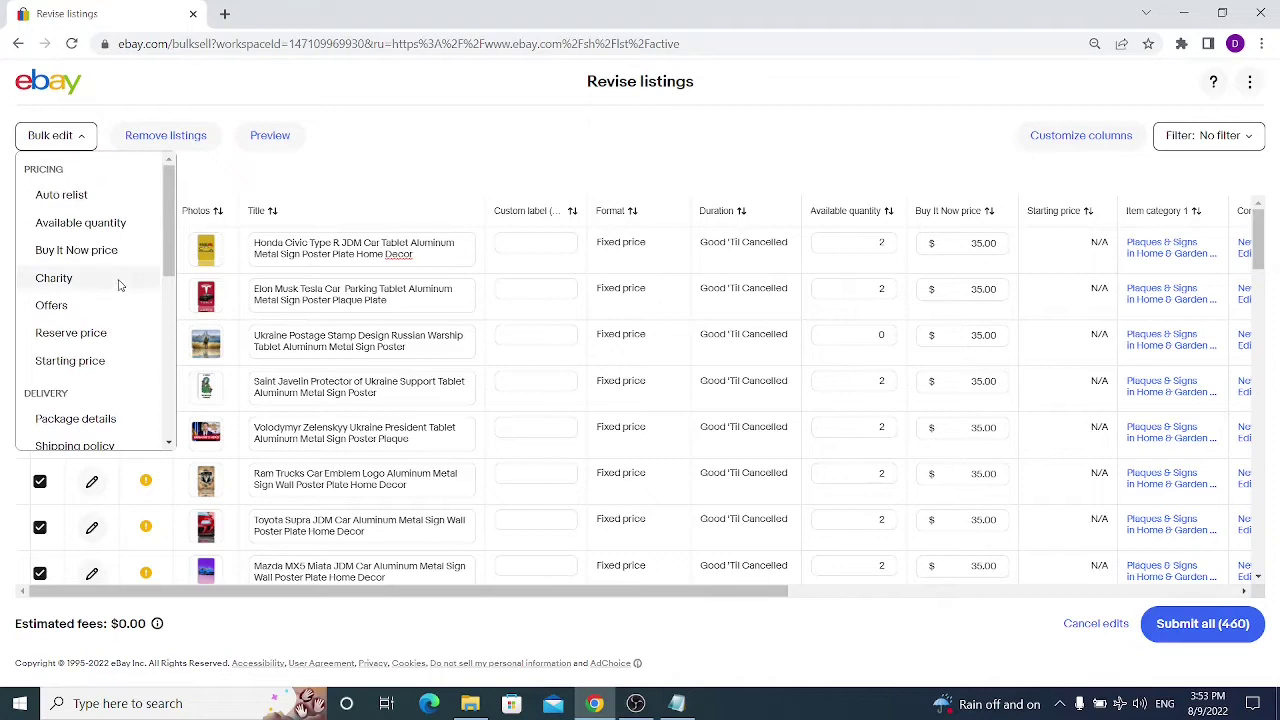
left_click(99, 197)
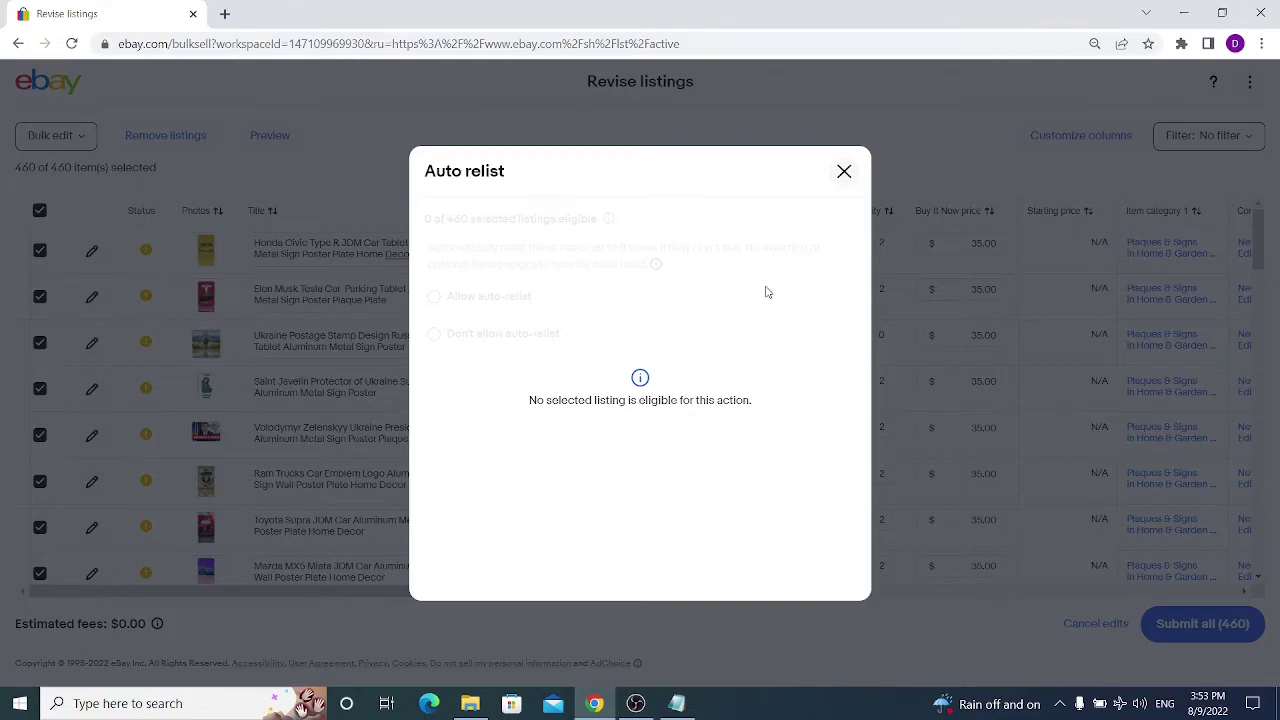
left_click(843, 172)
left_click(56, 135)
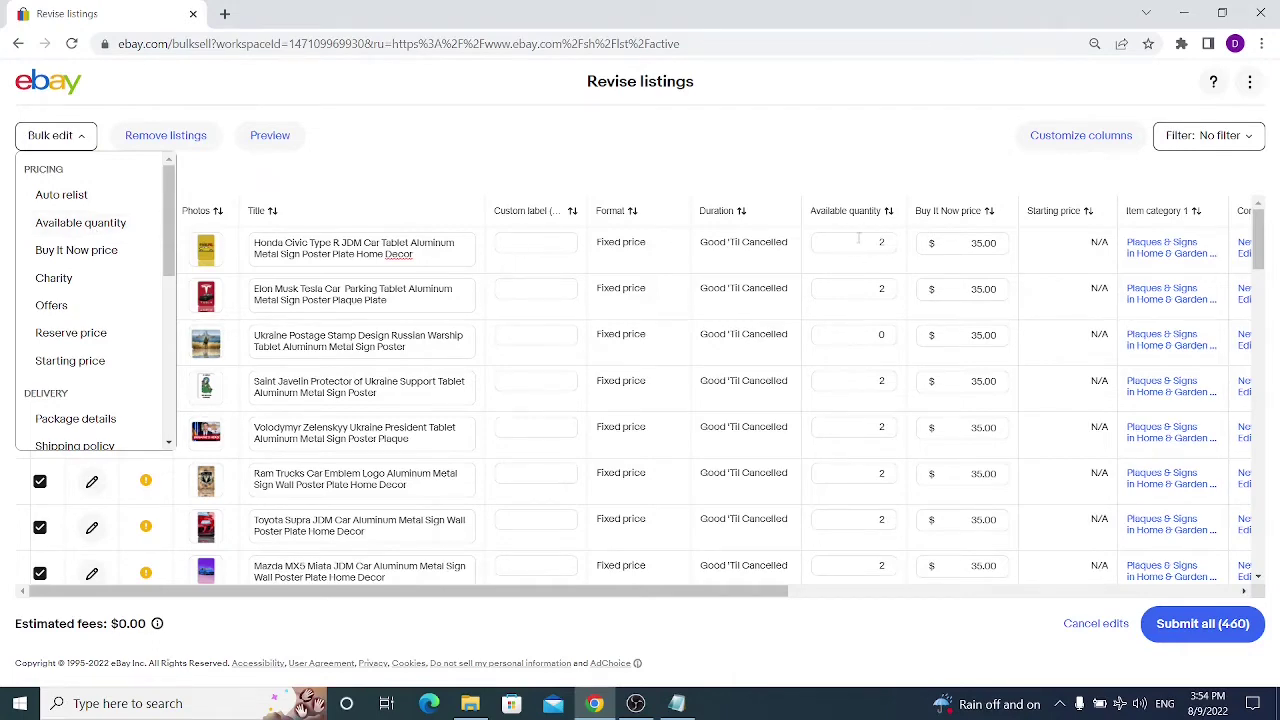
Step: Use Available quantity's 'Change to' option to set every listing's quantity to 3
left_click(80, 222)
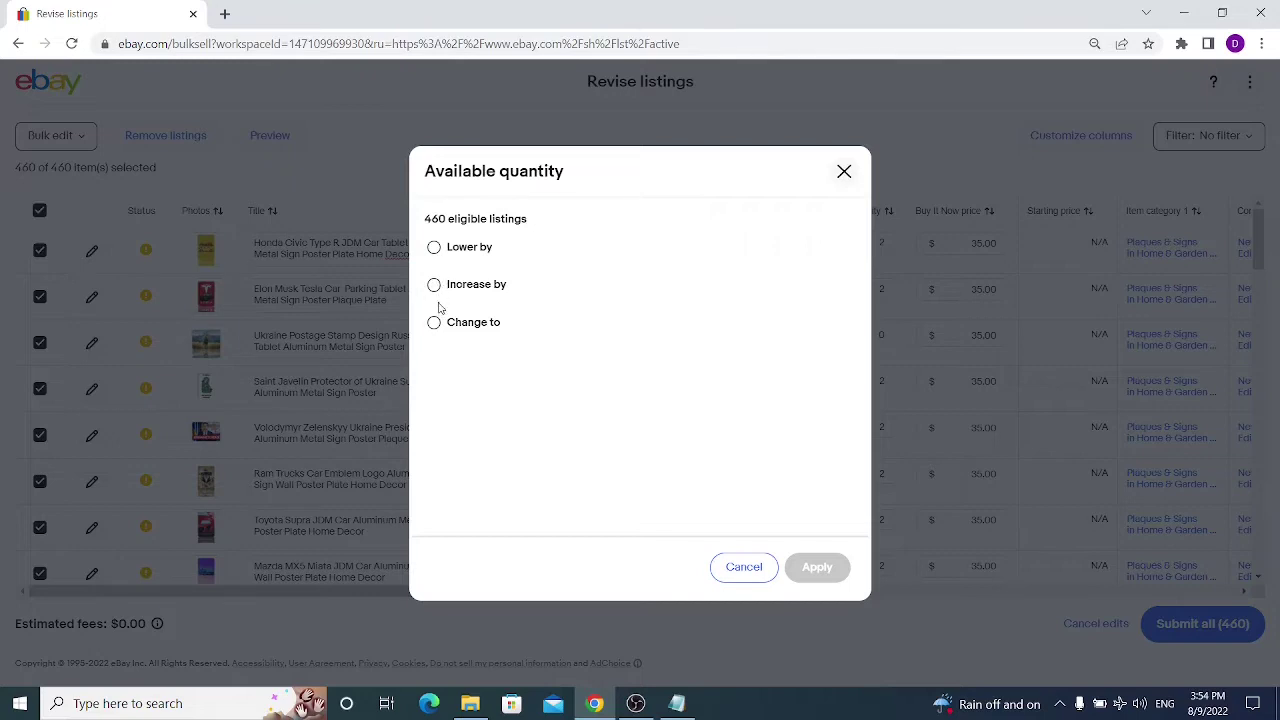
left_click(468, 247)
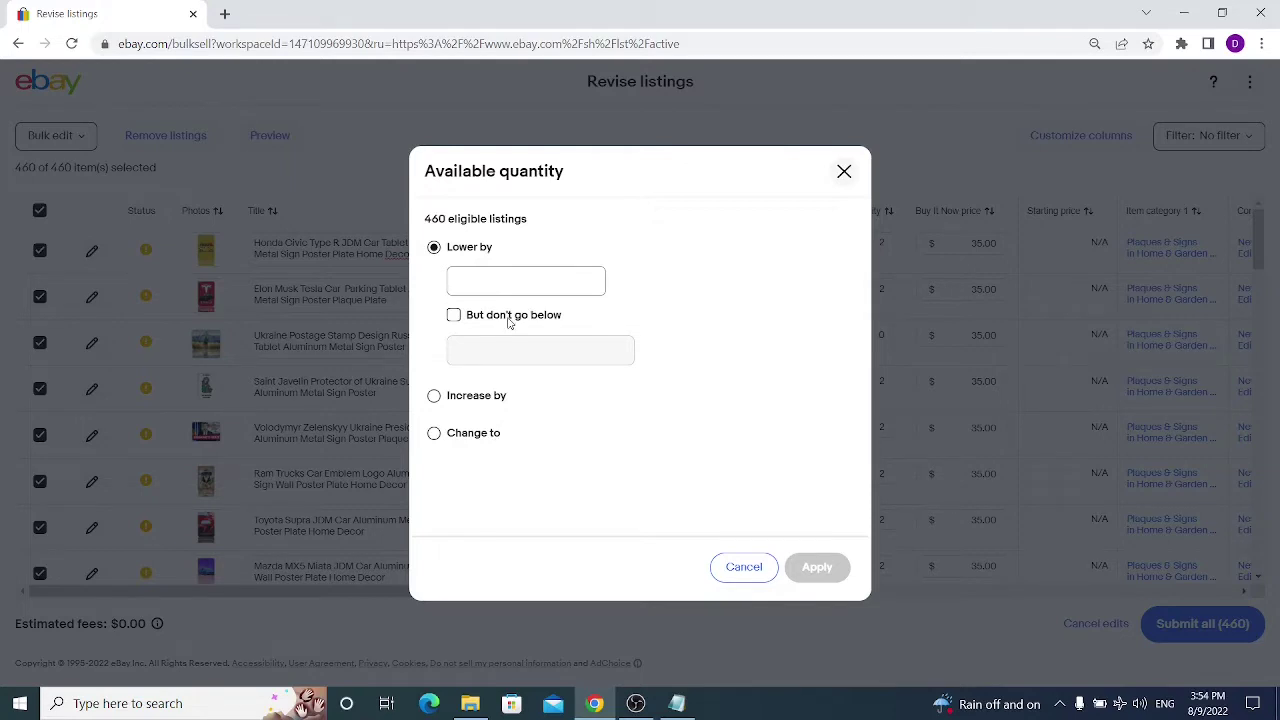
type("1")
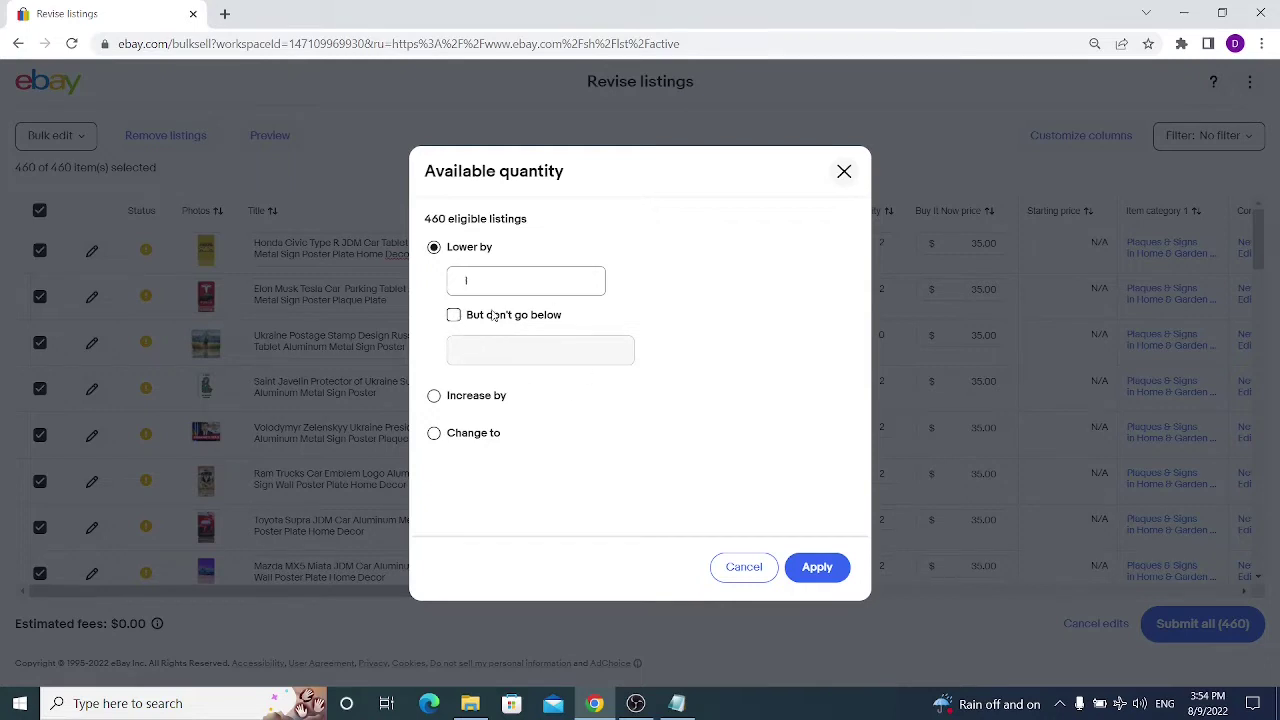
left_click(434, 434)
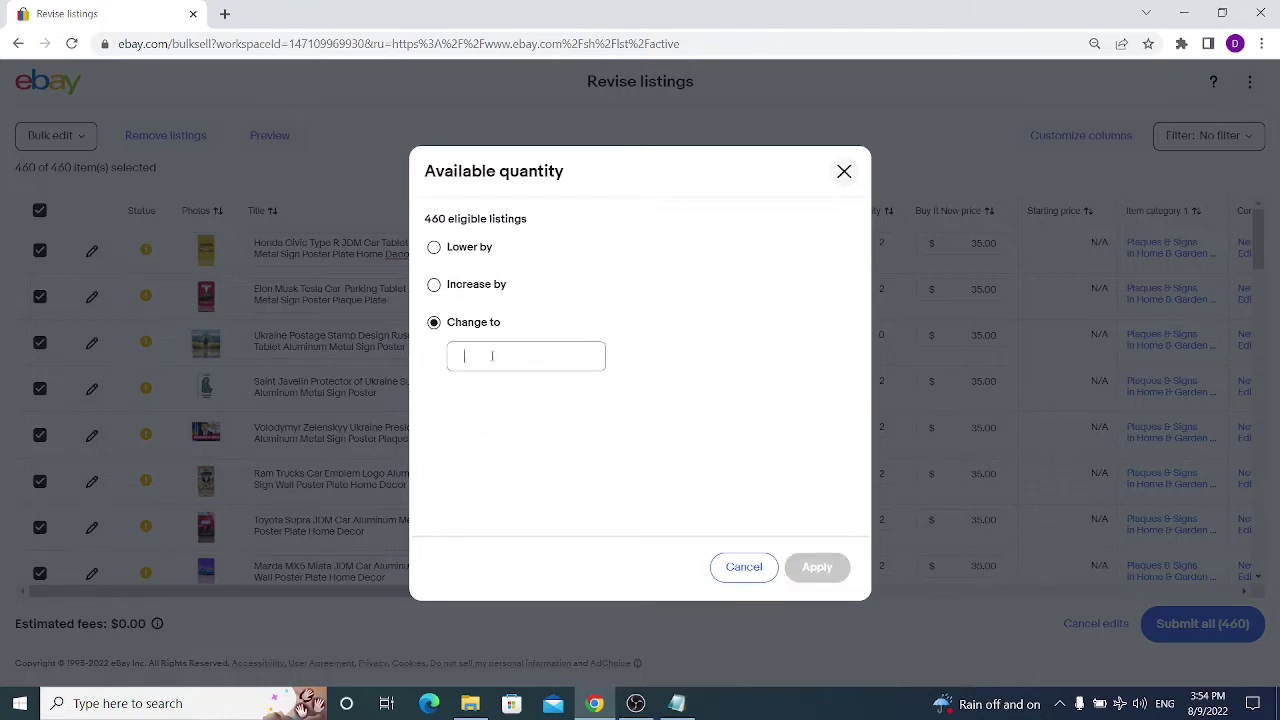
type("3")
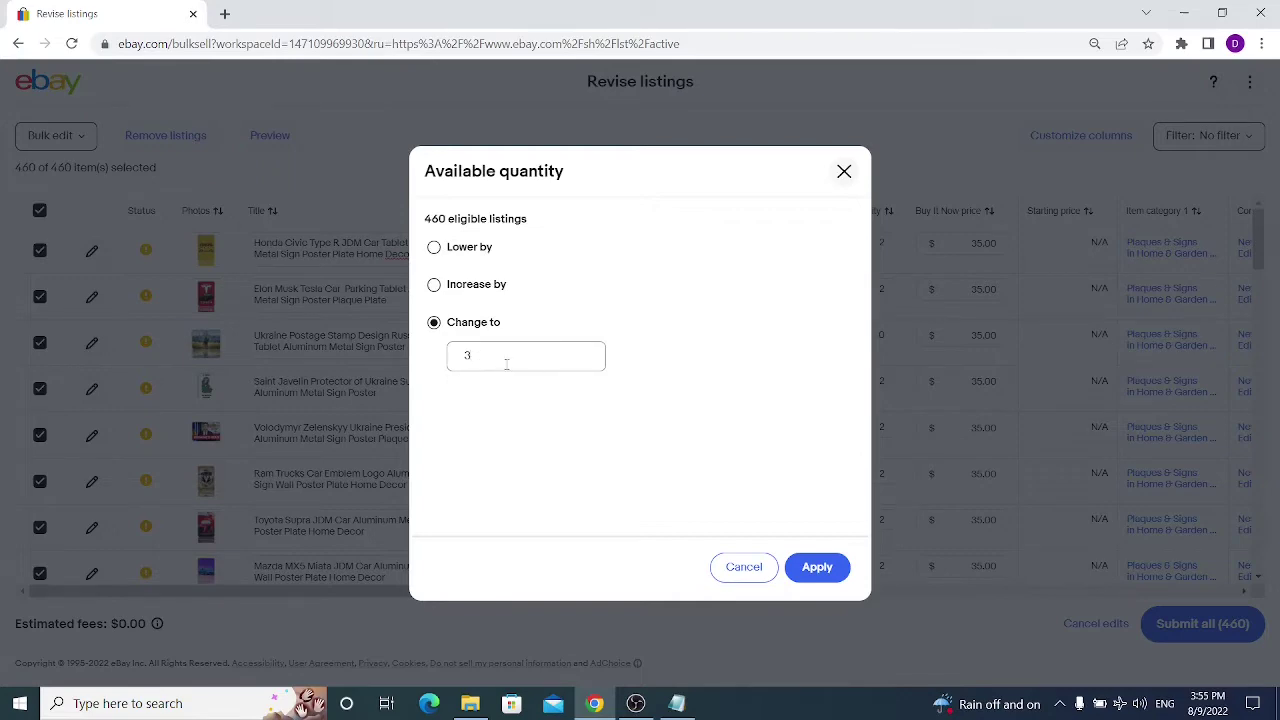
key("Return")
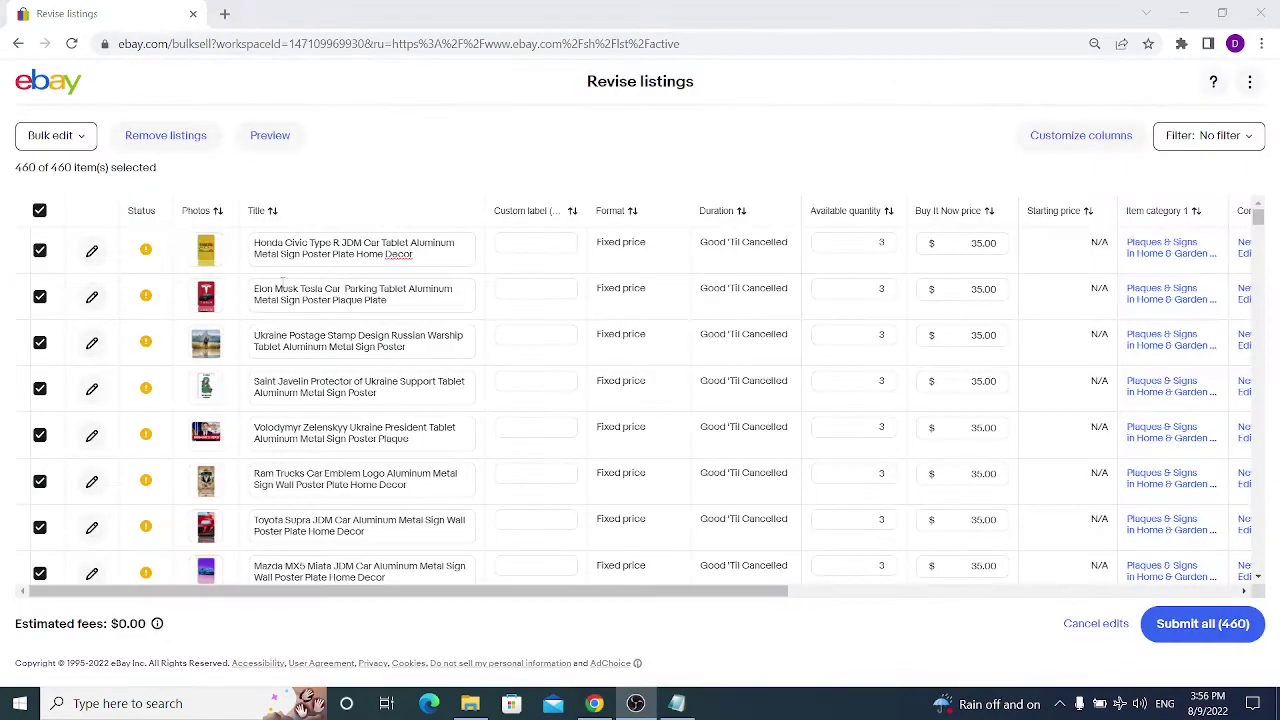
Step: Open the Buy It Now price bulk setting and choose to lower it by percentage
left_click(58, 138)
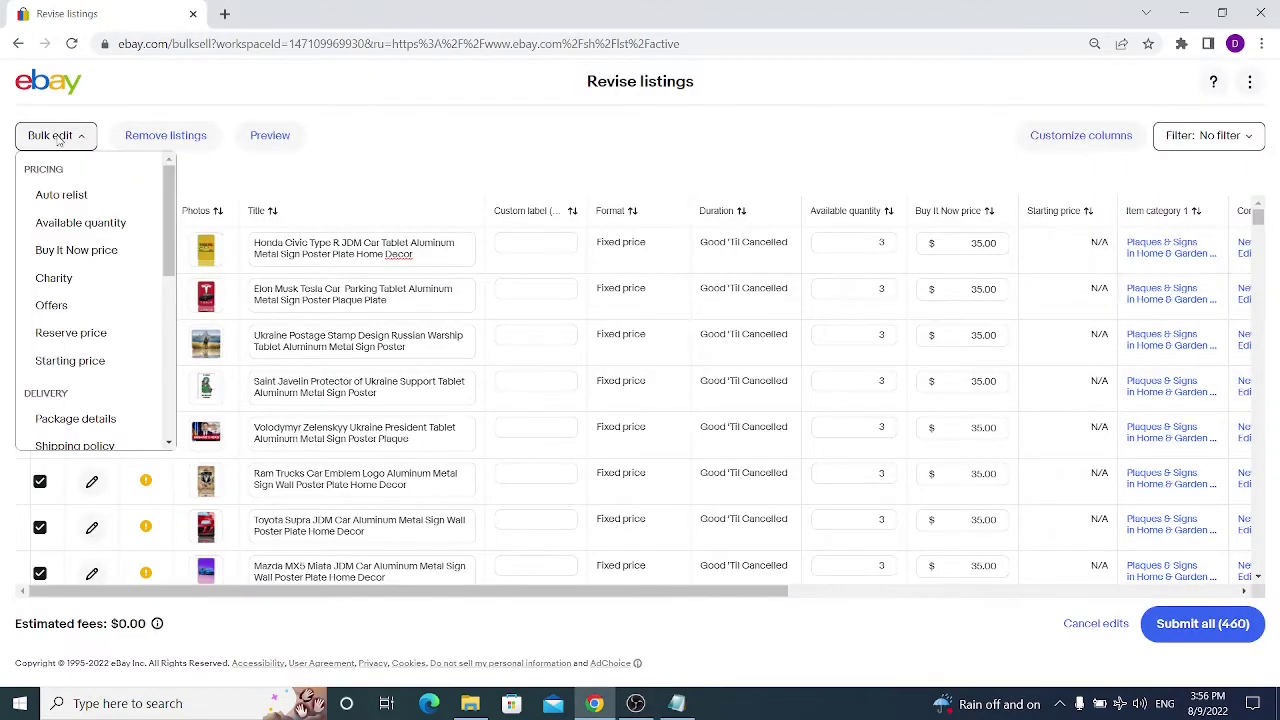
left_click(101, 252)
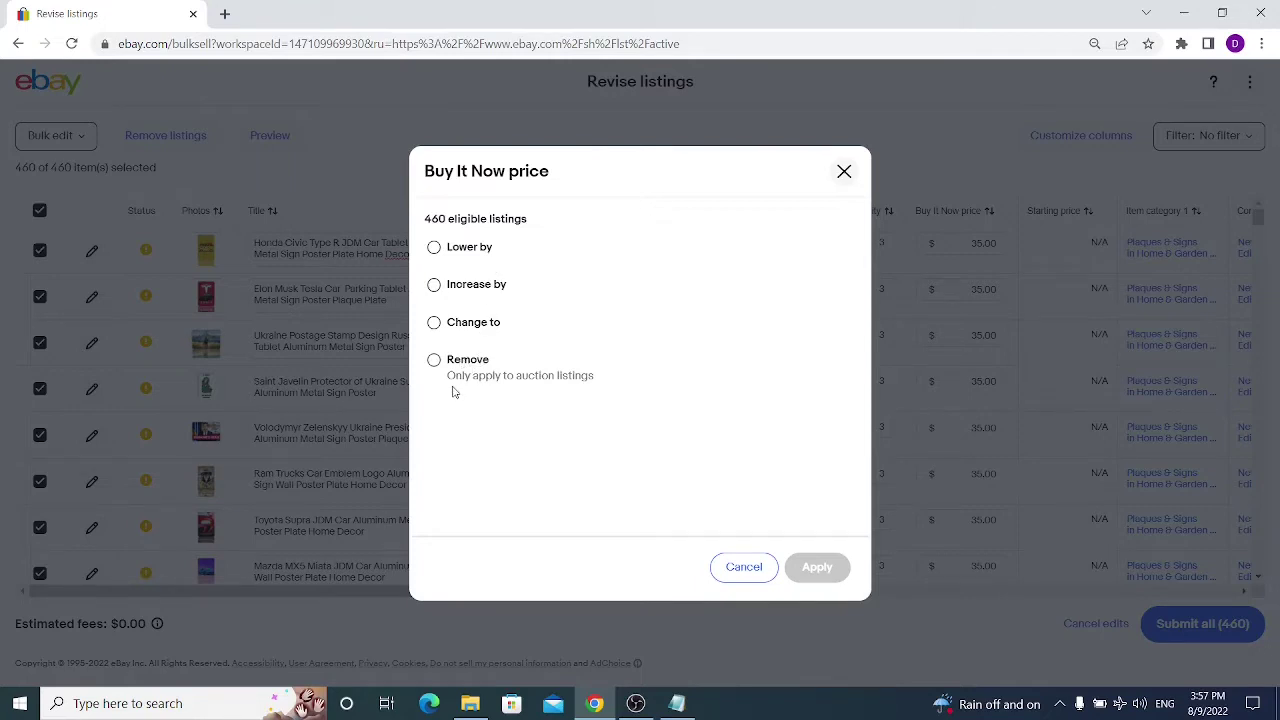
left_click_drag(449, 380, 604, 384)
left_click(603, 381)
left_click(445, 252)
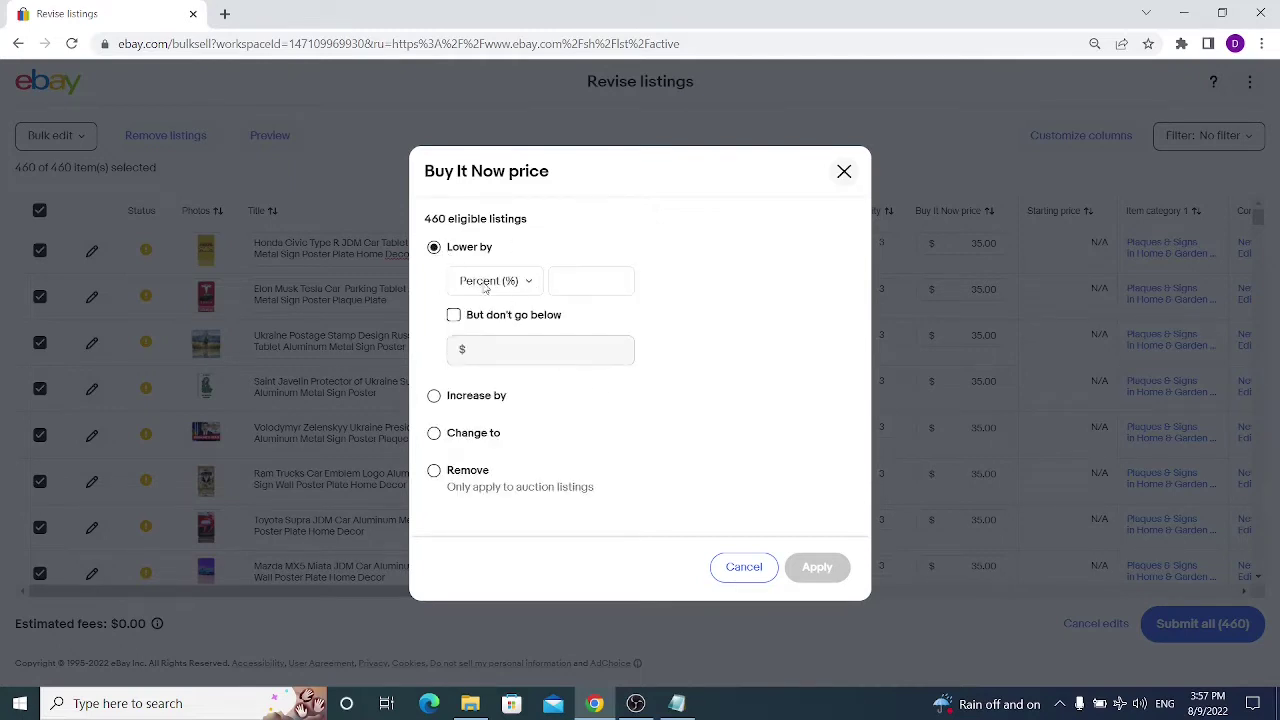
left_click(524, 282)
left_click(506, 317)
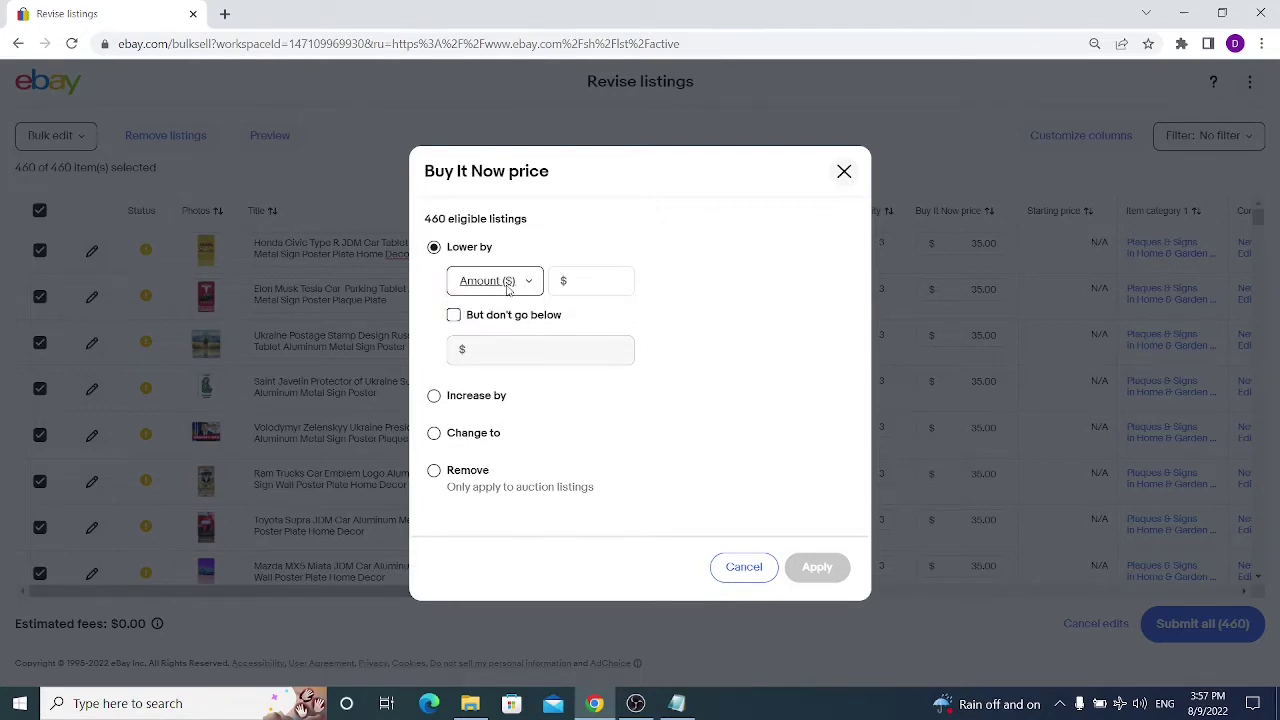
left_click(508, 284)
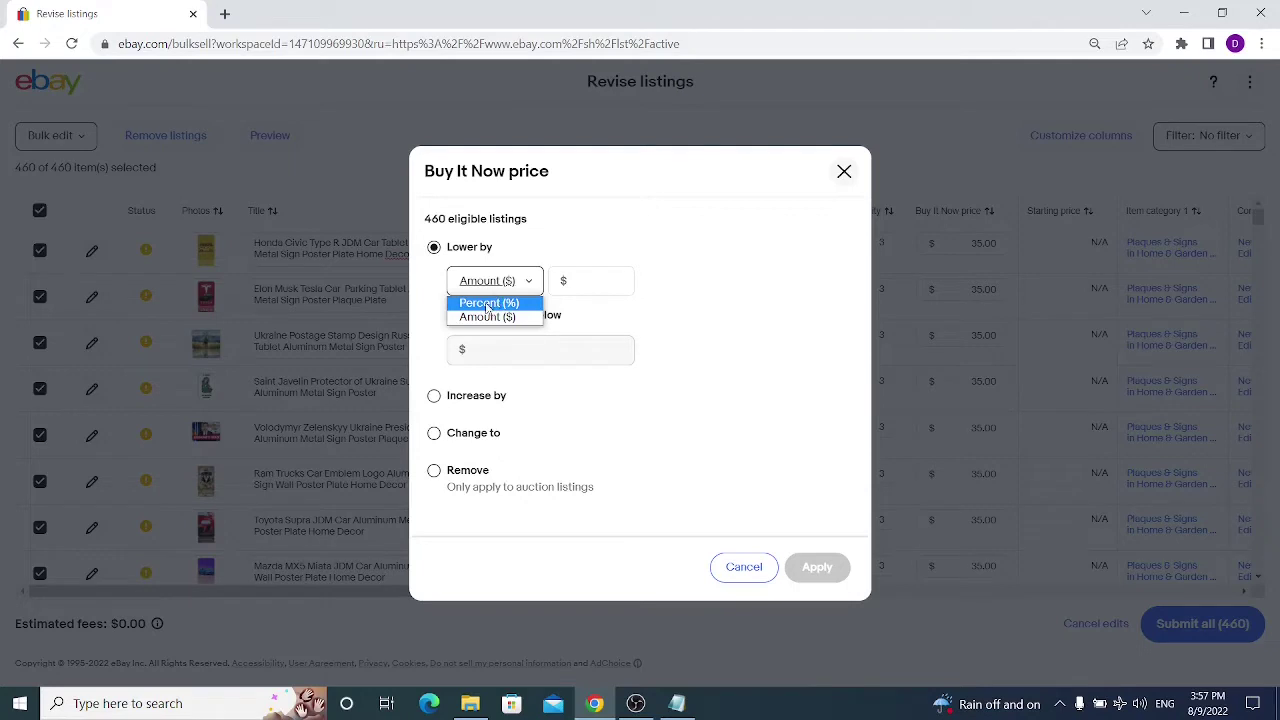
left_click(489, 304)
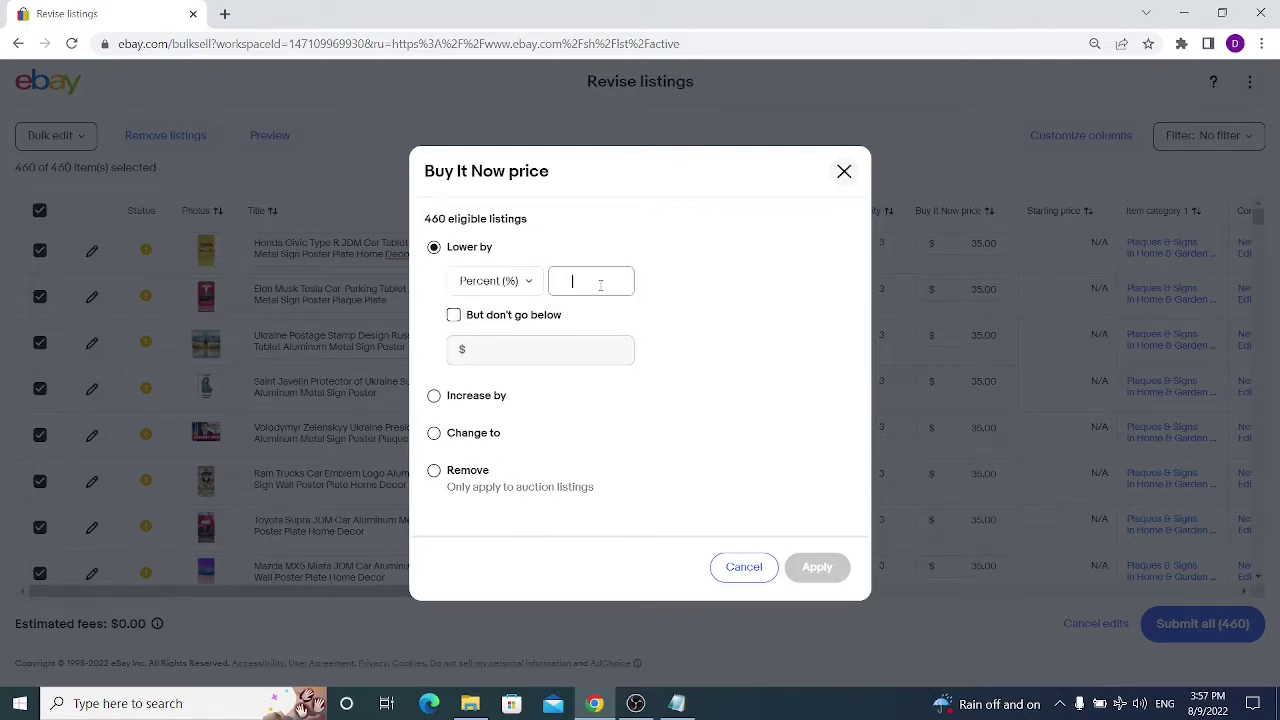
Step: Enter a 10% reduction with a $5 minimum price, then dismiss it and open Charity
type("10")
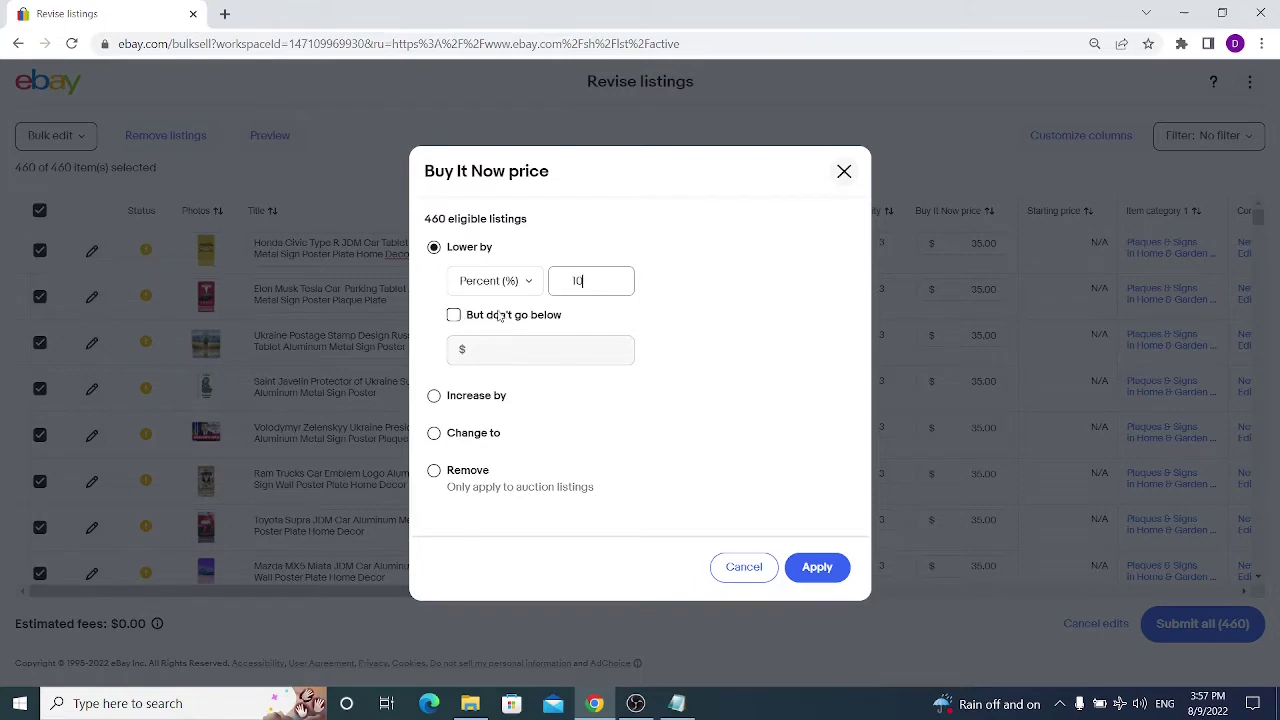
left_click(455, 318)
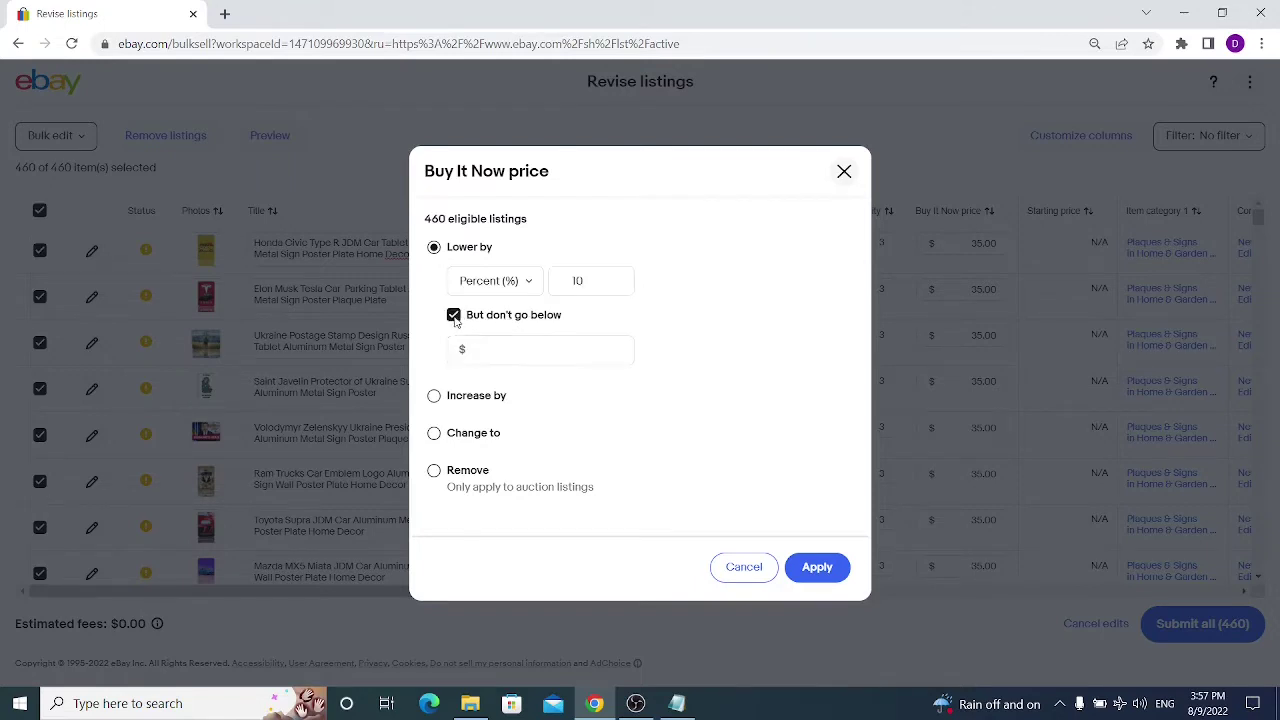
left_click(486, 349)
type("5")
key("Escape")
left_click(106, 288)
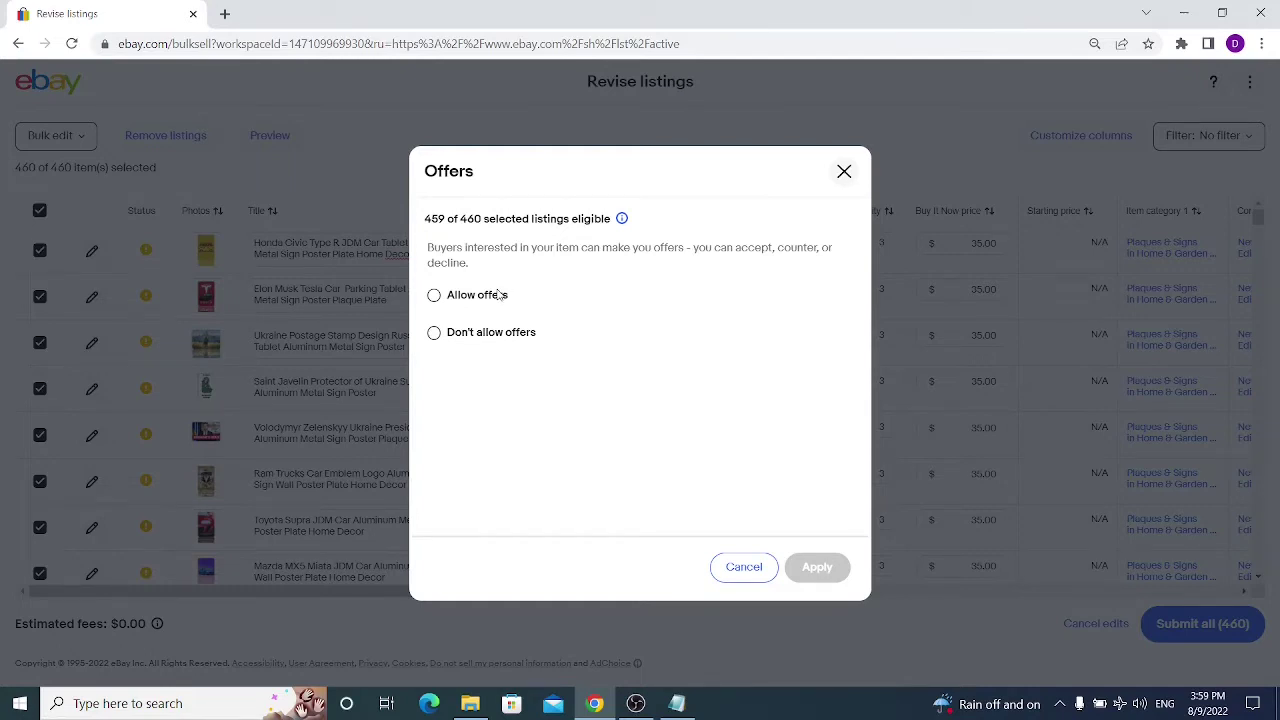
Step: Toggle offers between Don't allow and Allow, then close Offers unapplied and reopen Bulk edit
left_click(434, 336)
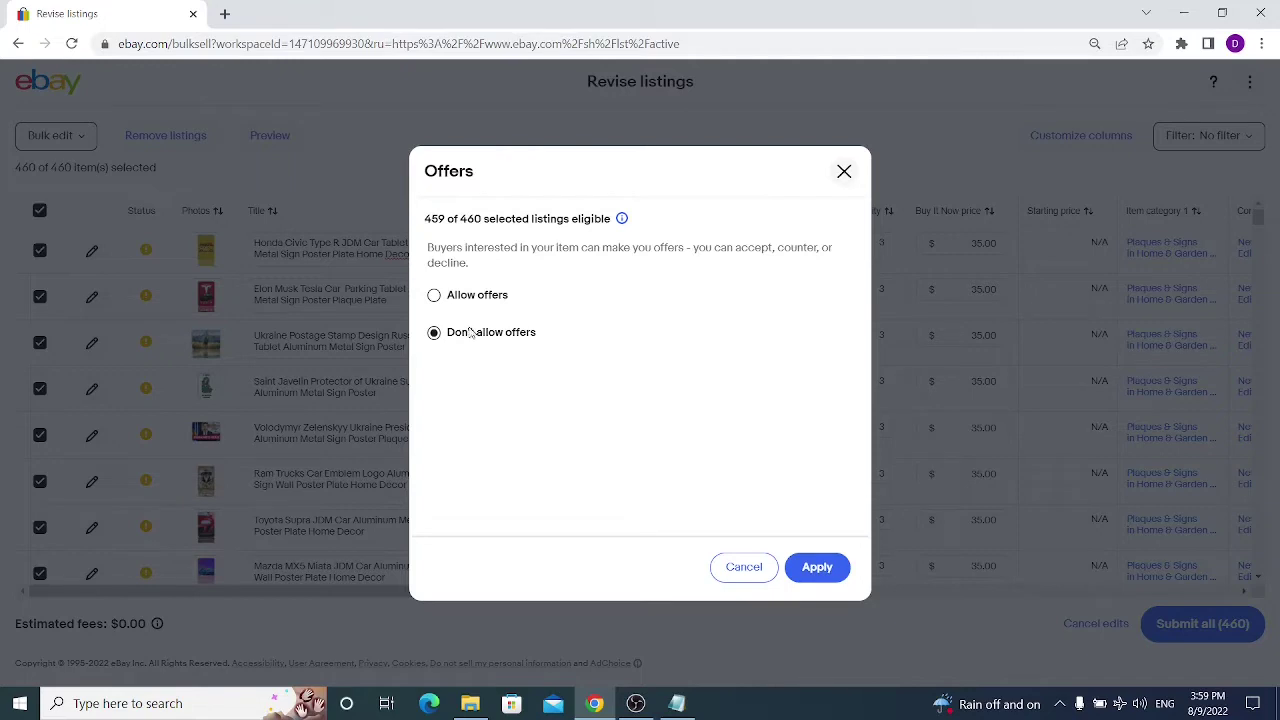
left_click(435, 295)
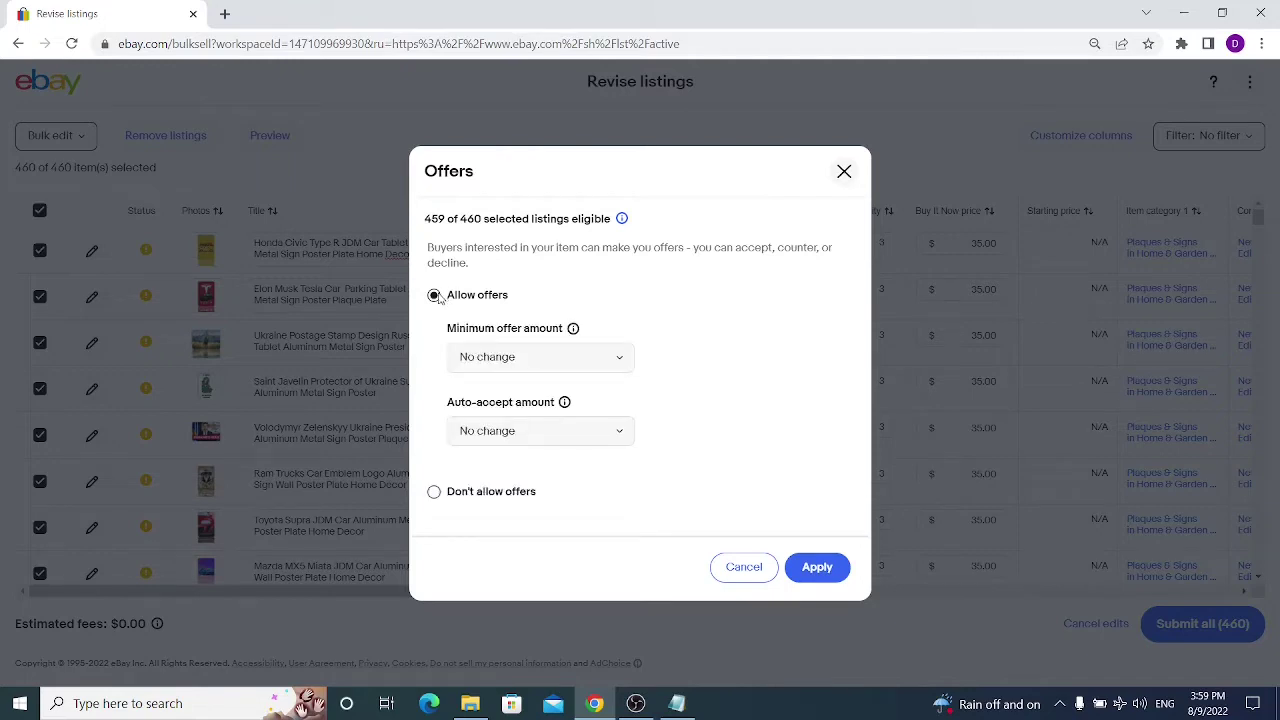
triple_click(536, 330)
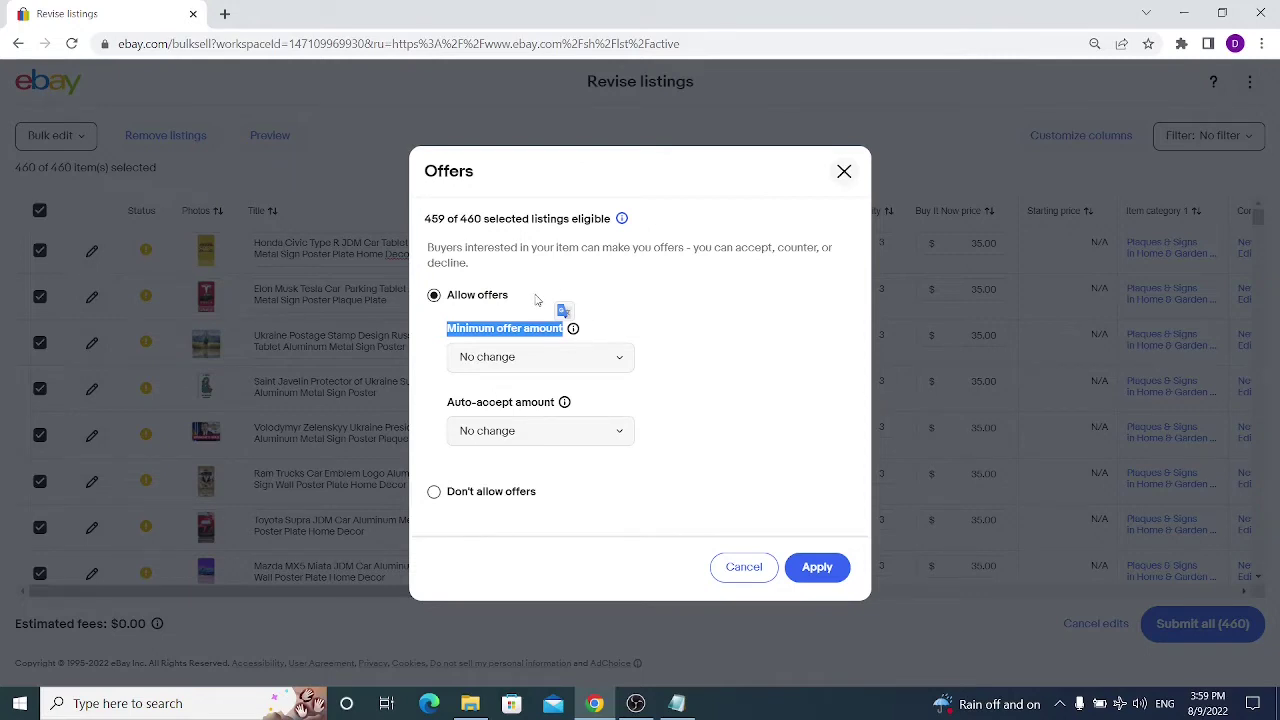
left_click(844, 172)
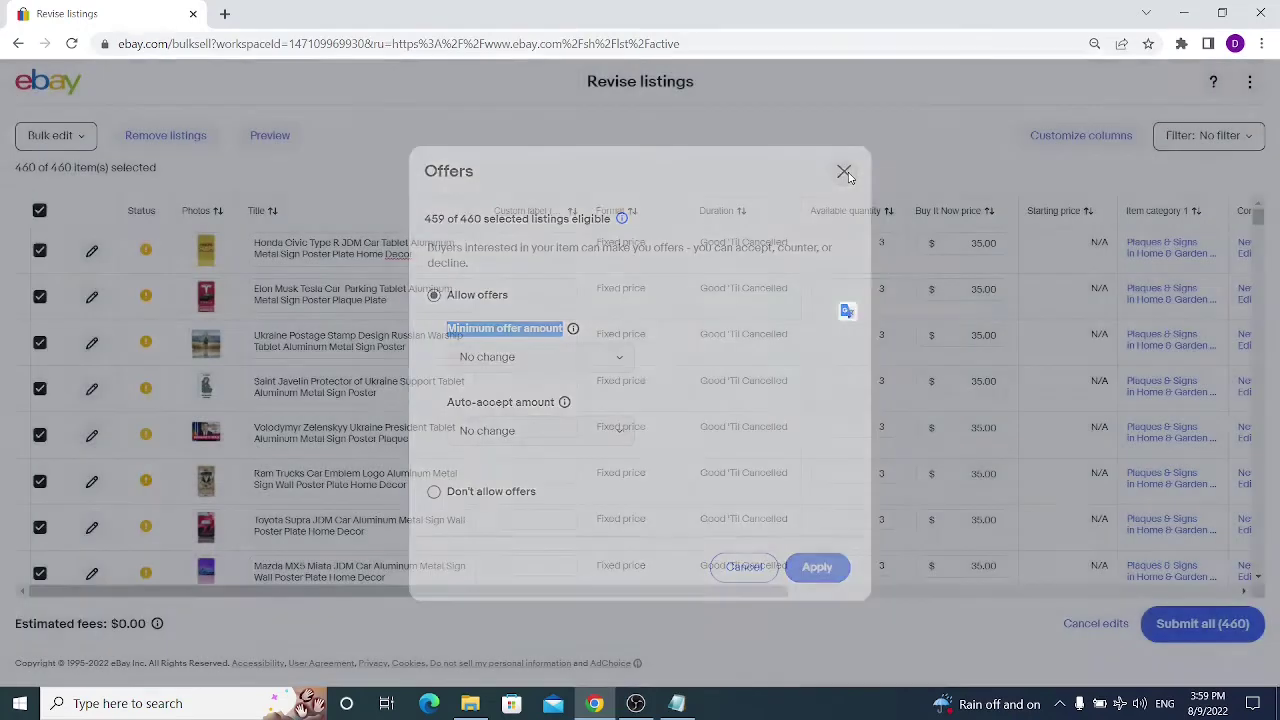
left_click(55, 135)
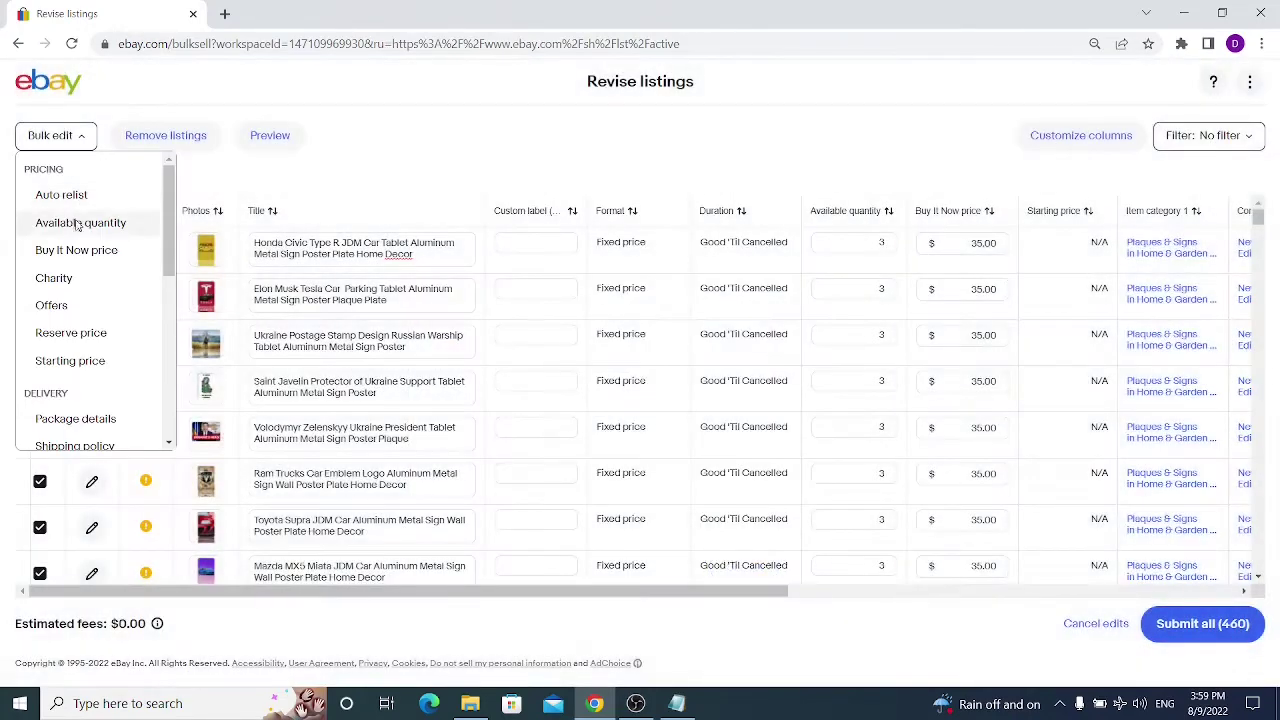
left_click(89, 339)
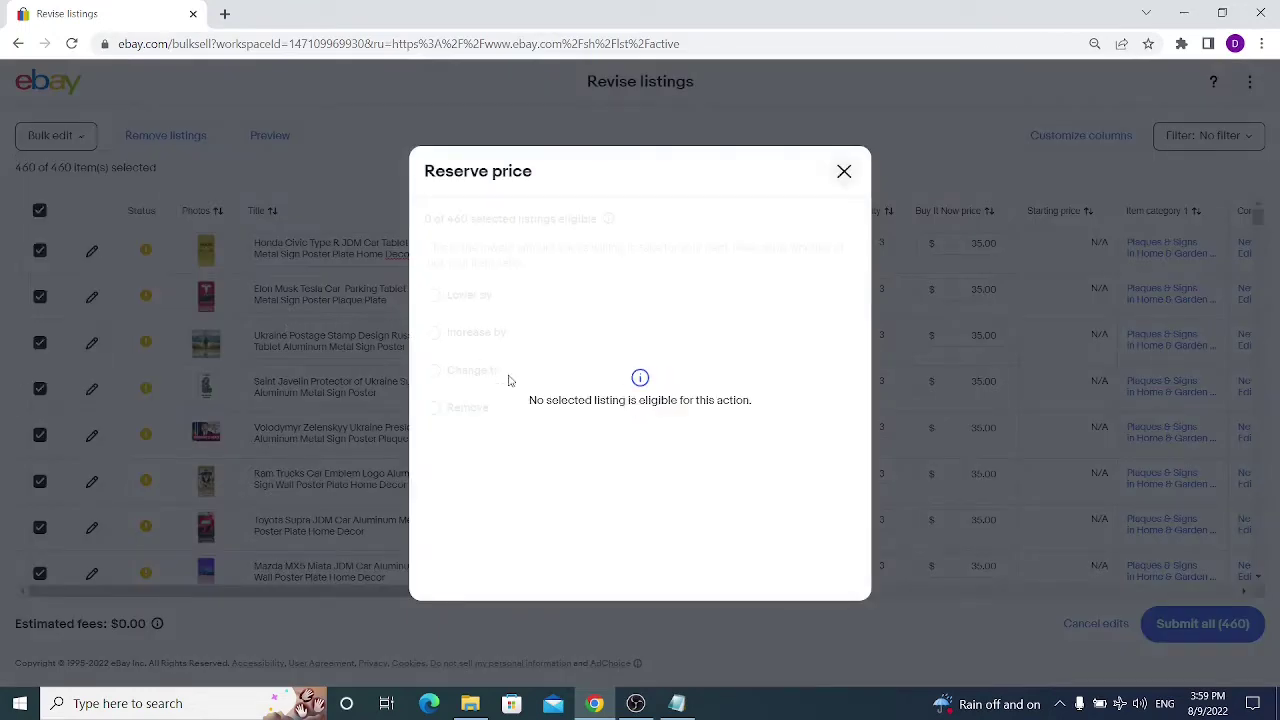
left_click_drag(531, 402, 780, 408)
left_click(780, 402)
left_click(844, 171)
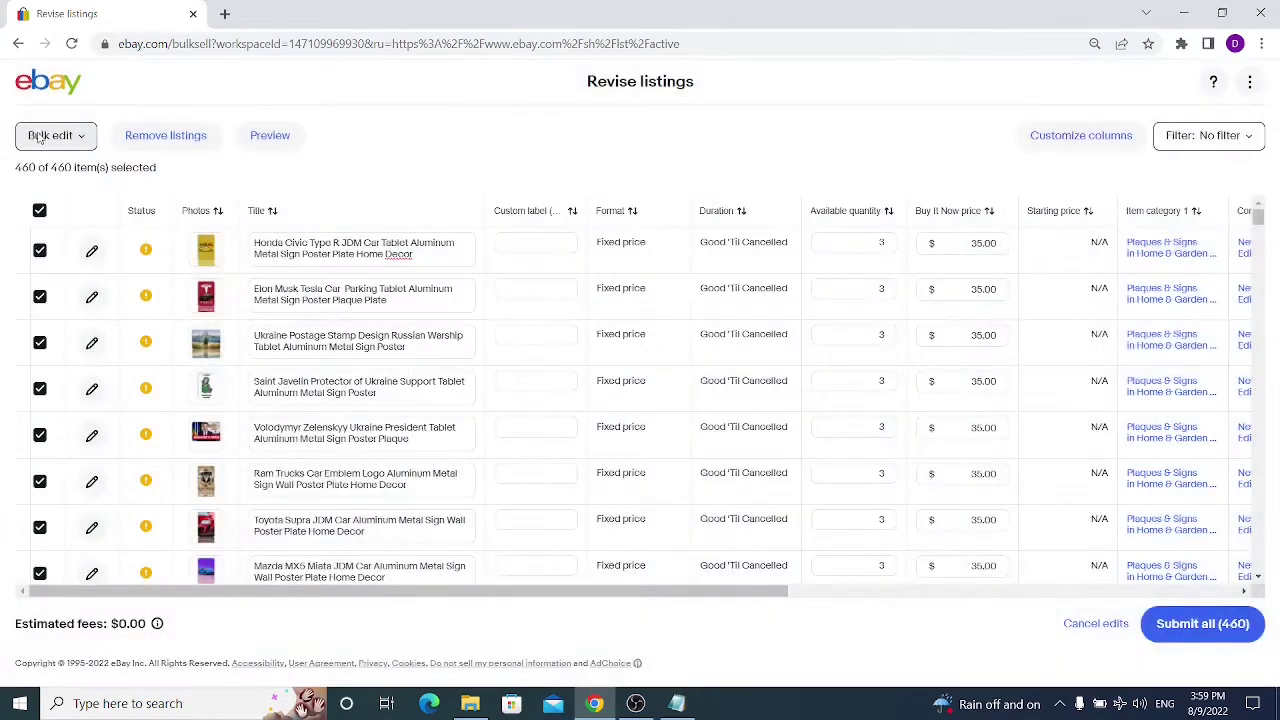
left_click(50, 135)
left_click(100, 361)
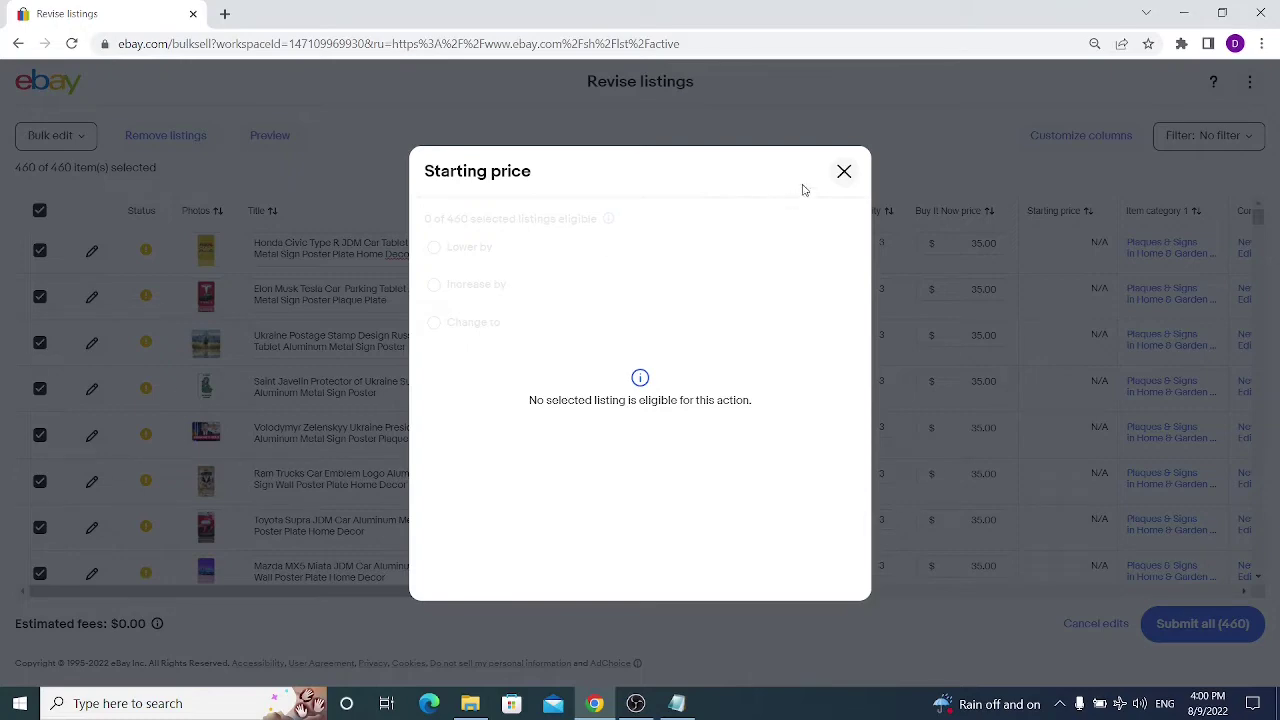
left_click(845, 171)
scroll(115, 306, "down", 2)
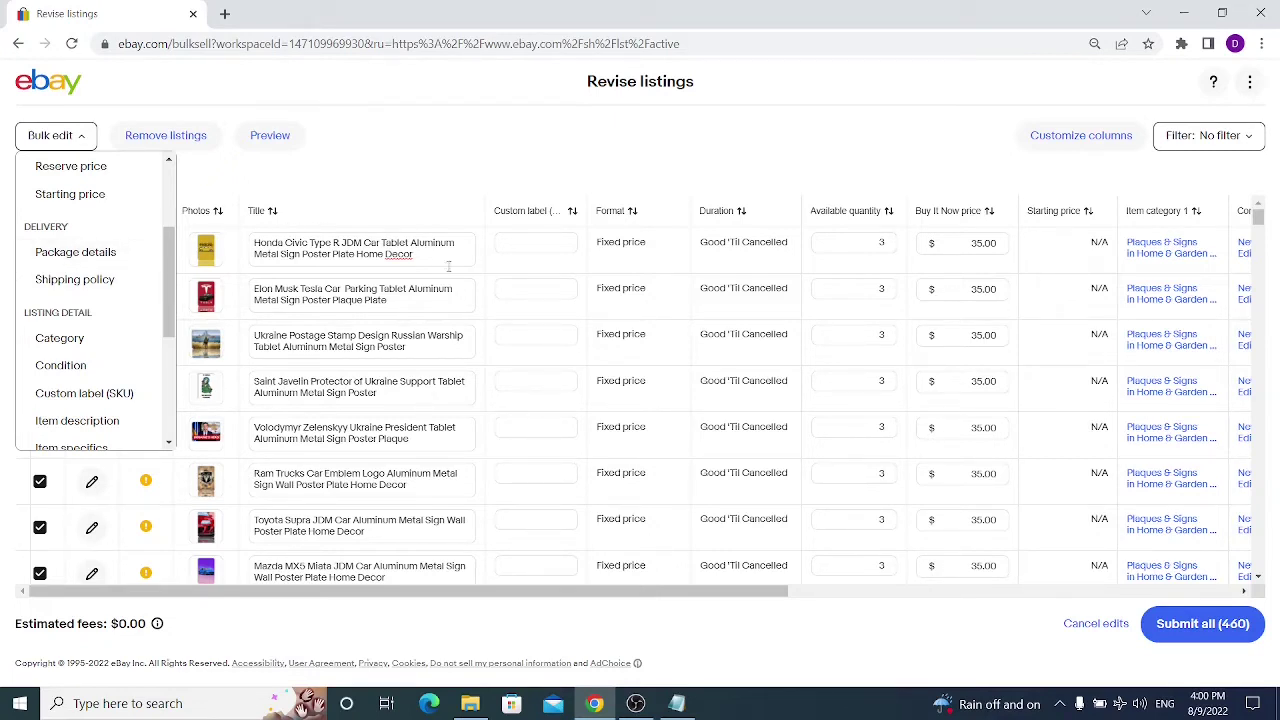
left_click(90, 280)
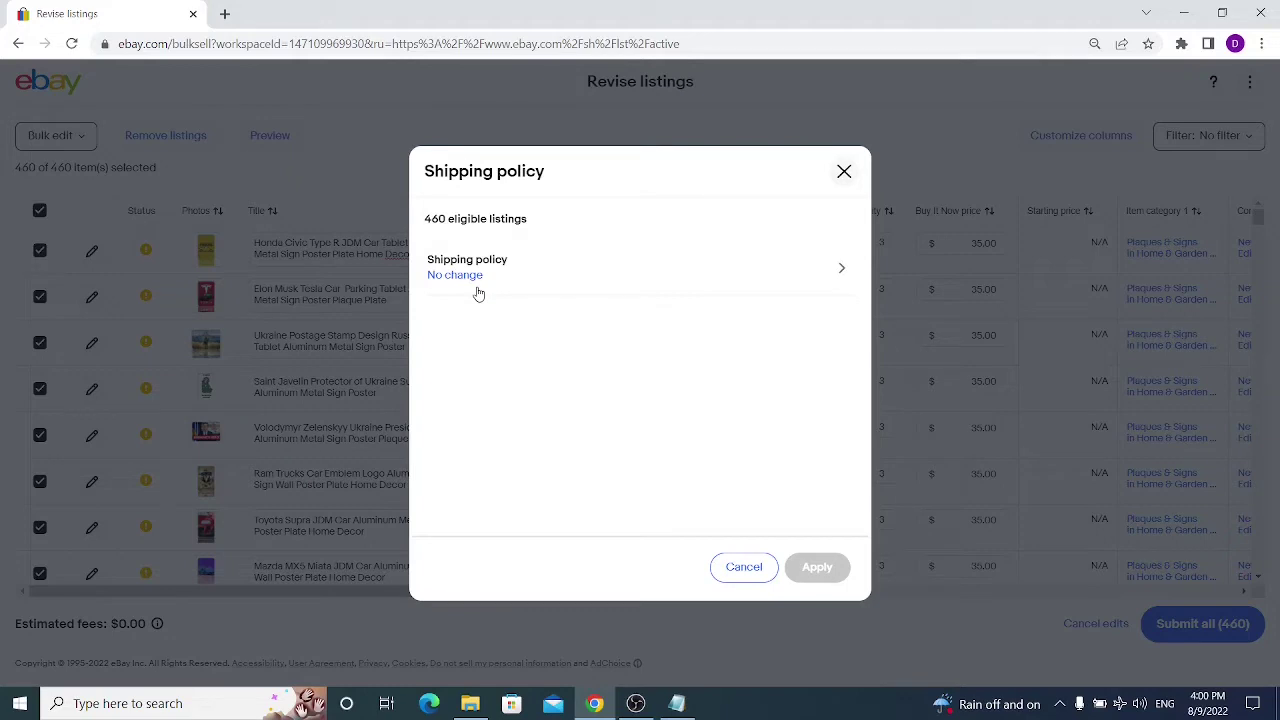
left_click(818, 274)
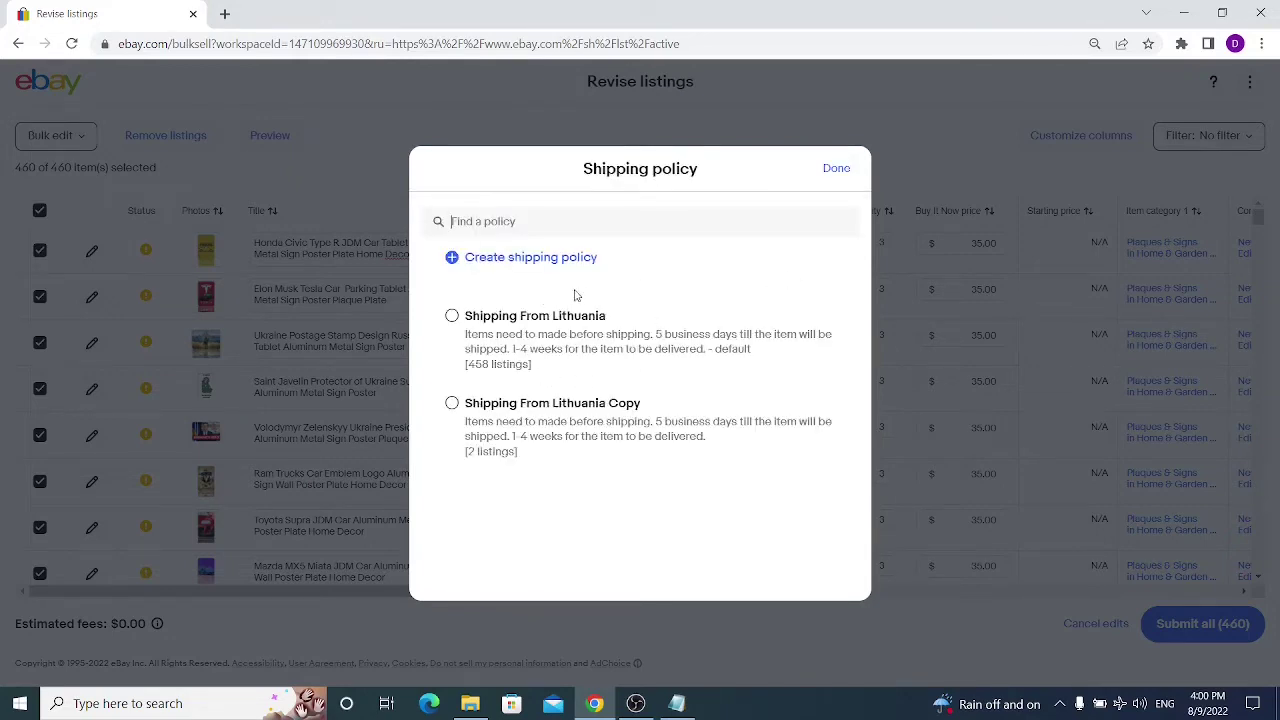
left_click(835, 170)
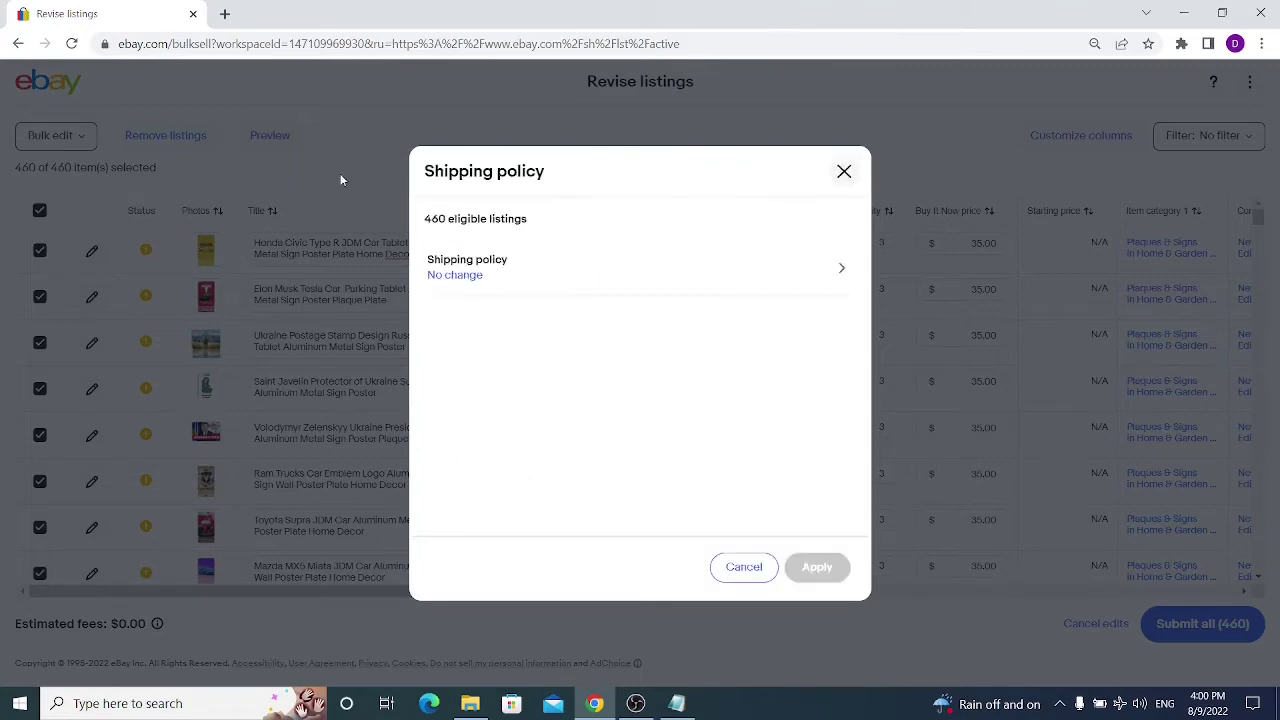
left_click(342, 180)
scroll(100, 340, "down", 1)
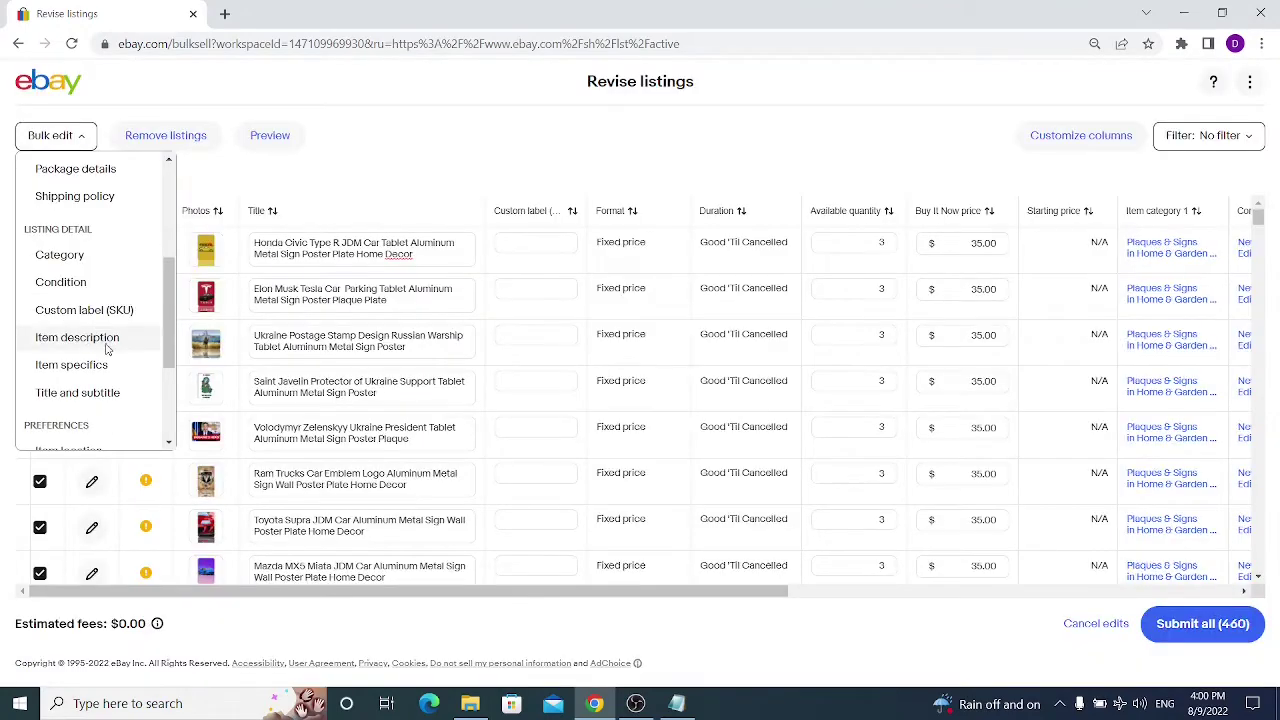
left_click(85, 263)
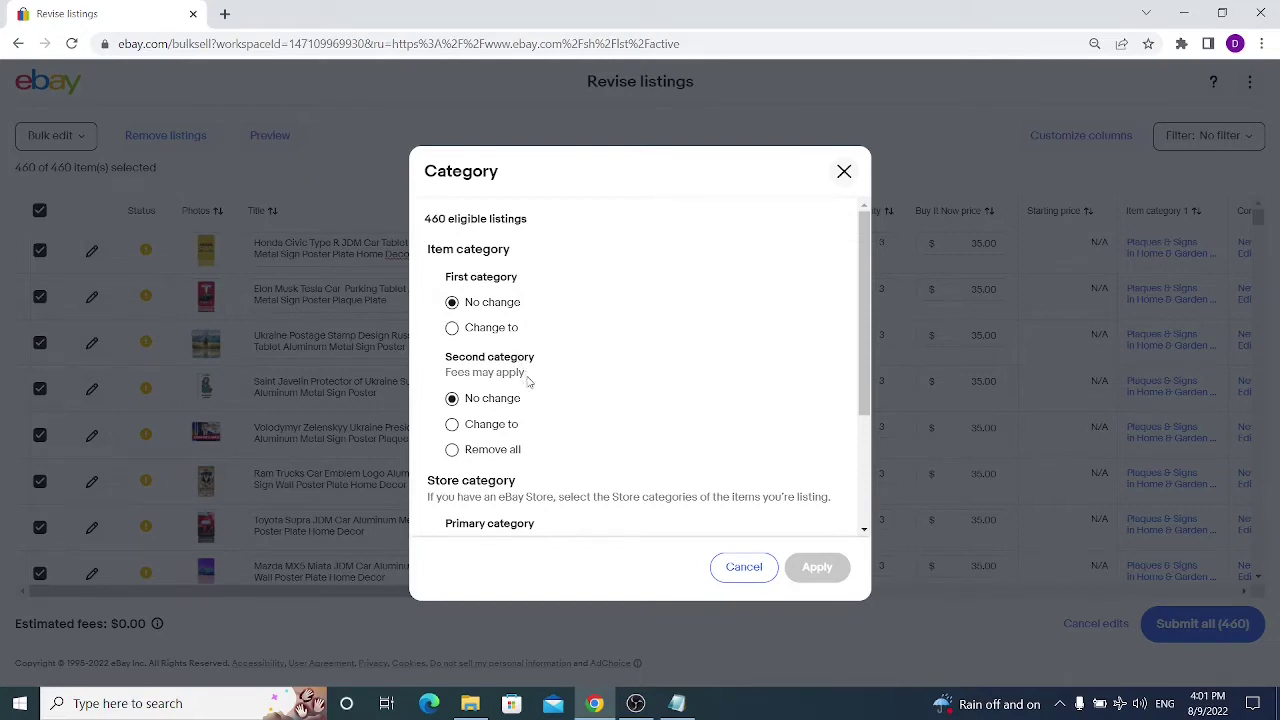
scroll(524, 374, "down", 2)
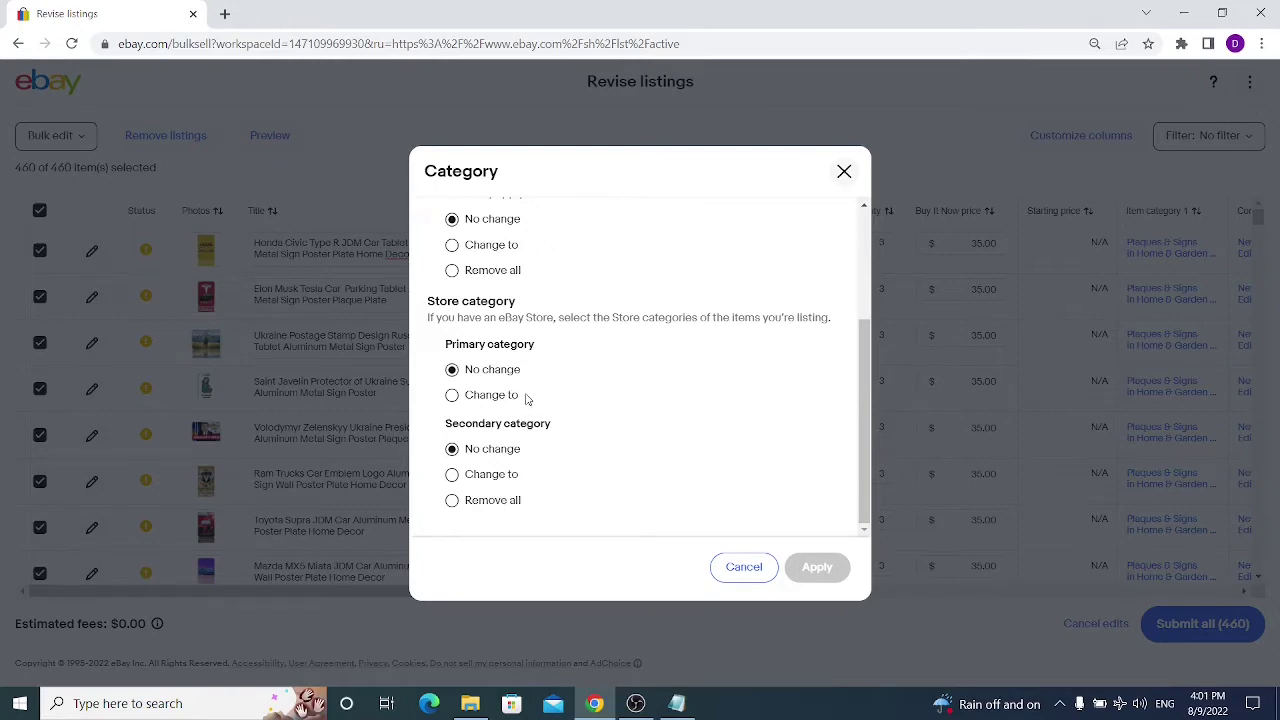
scroll(527, 393, "up", 1)
scroll(500, 250, "up", 1)
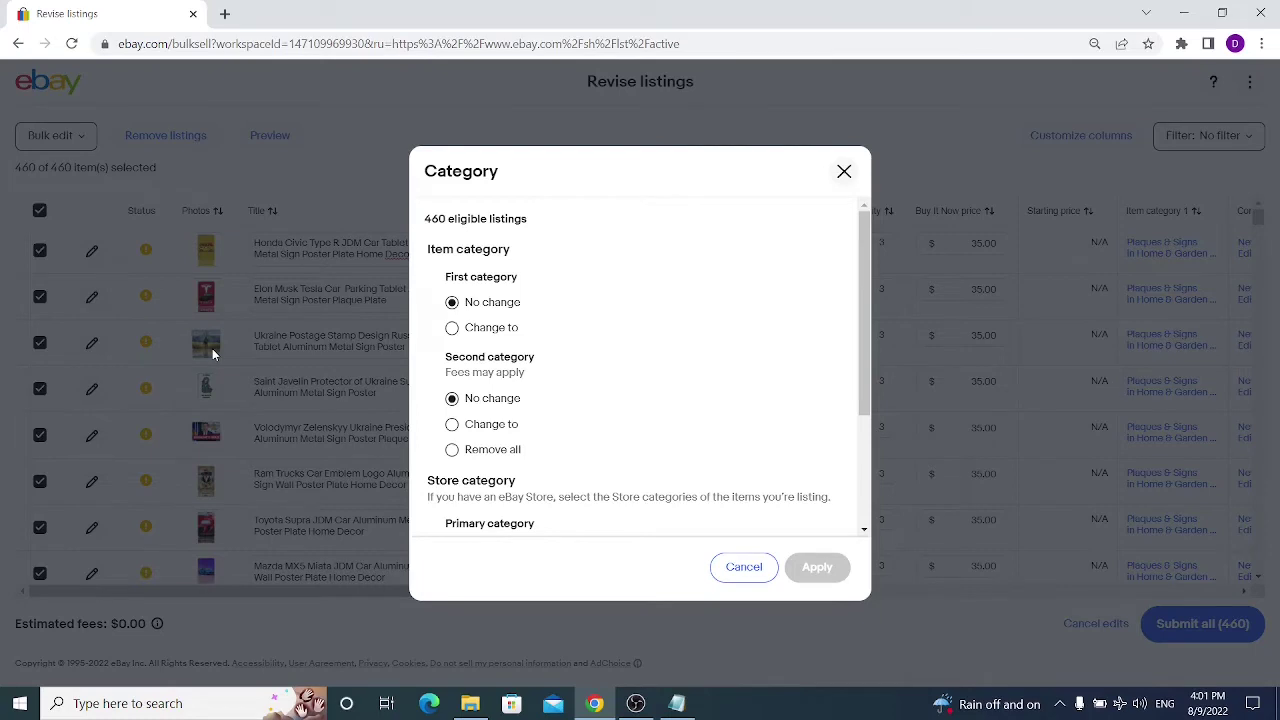
double_click(427, 220)
left_click(466, 236)
left_click(844, 171)
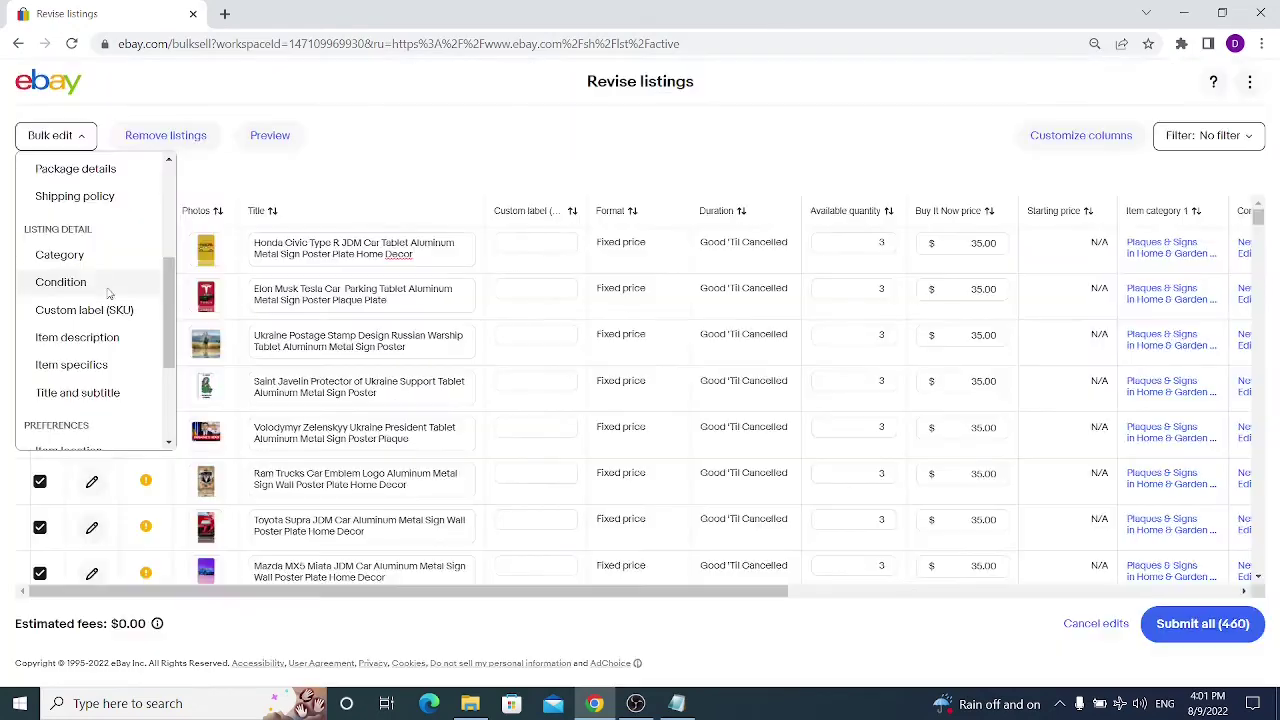
left_click(95, 283)
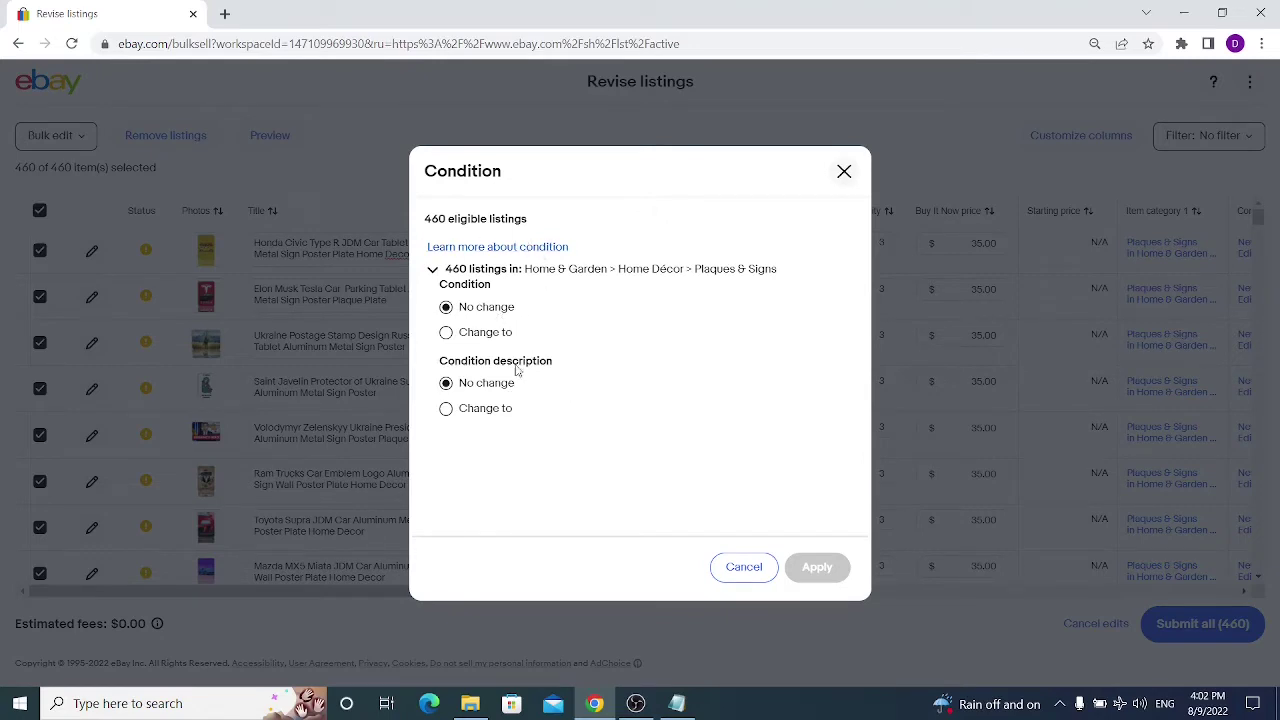
left_click(446, 334)
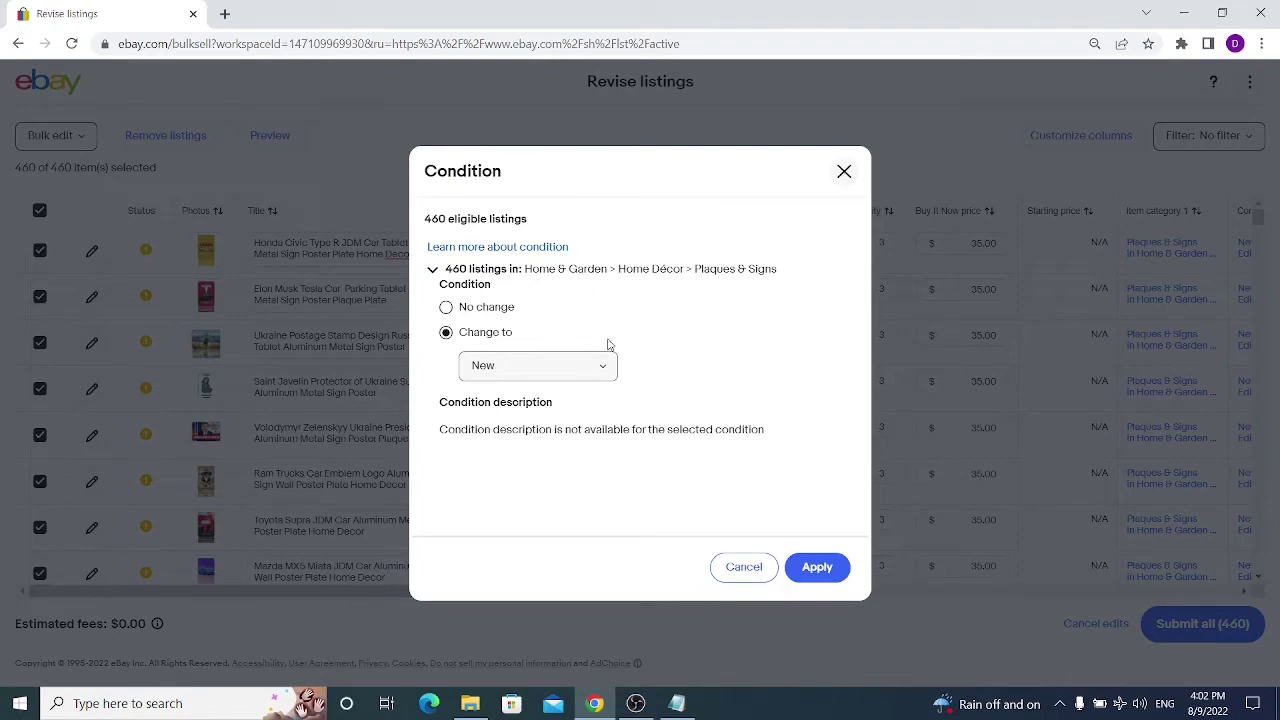
left_click(844, 171)
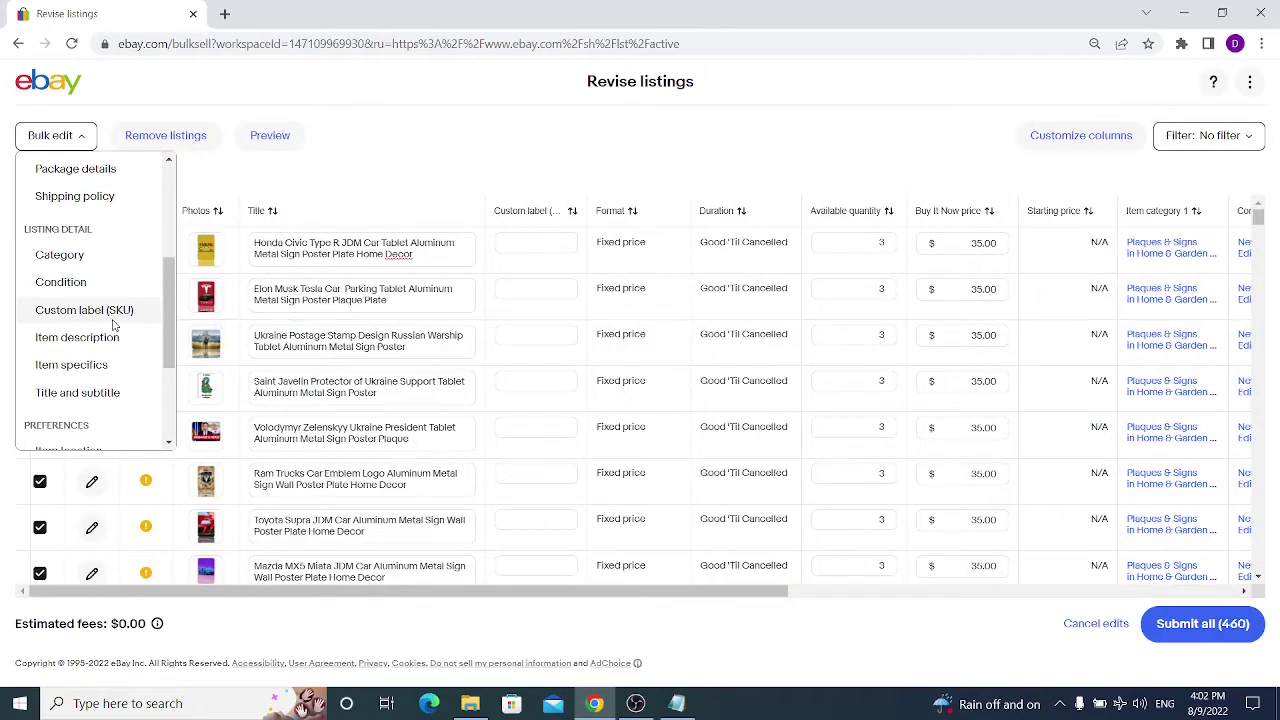
Step: Open the Custom label (SKU) bulk options and select Change to, leaving the label blank
left_click(100, 312)
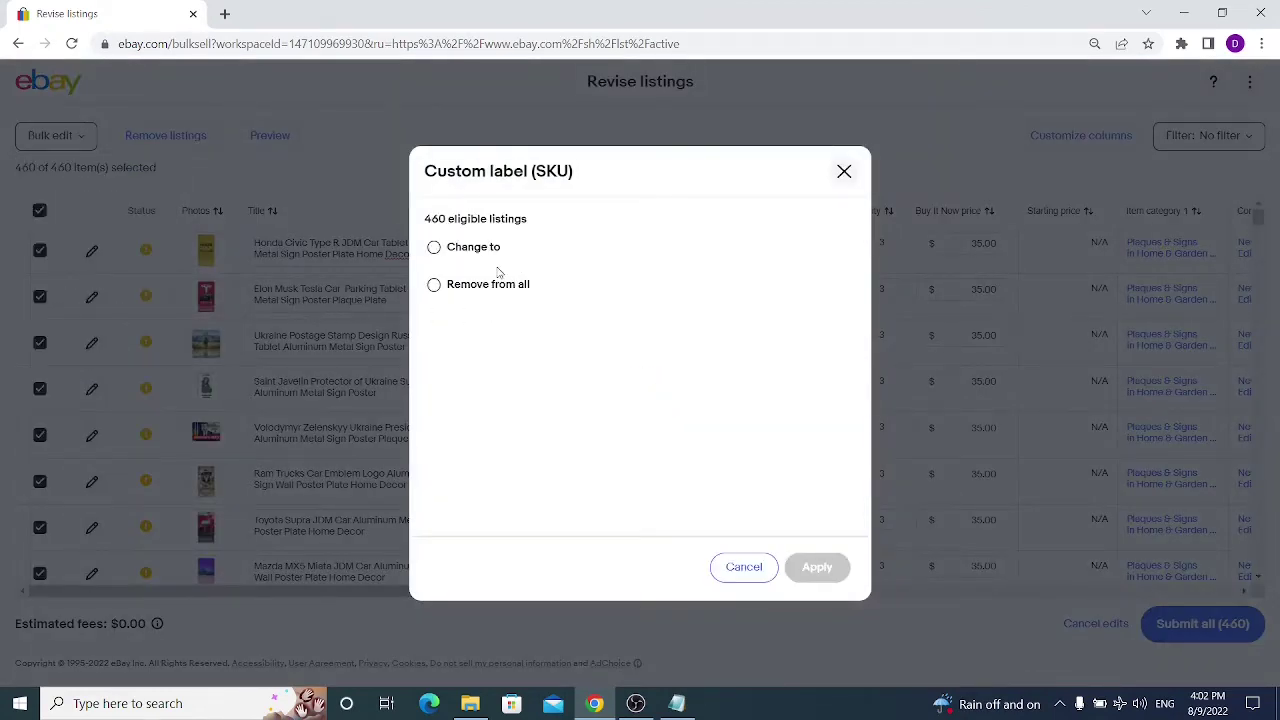
left_click(478, 250)
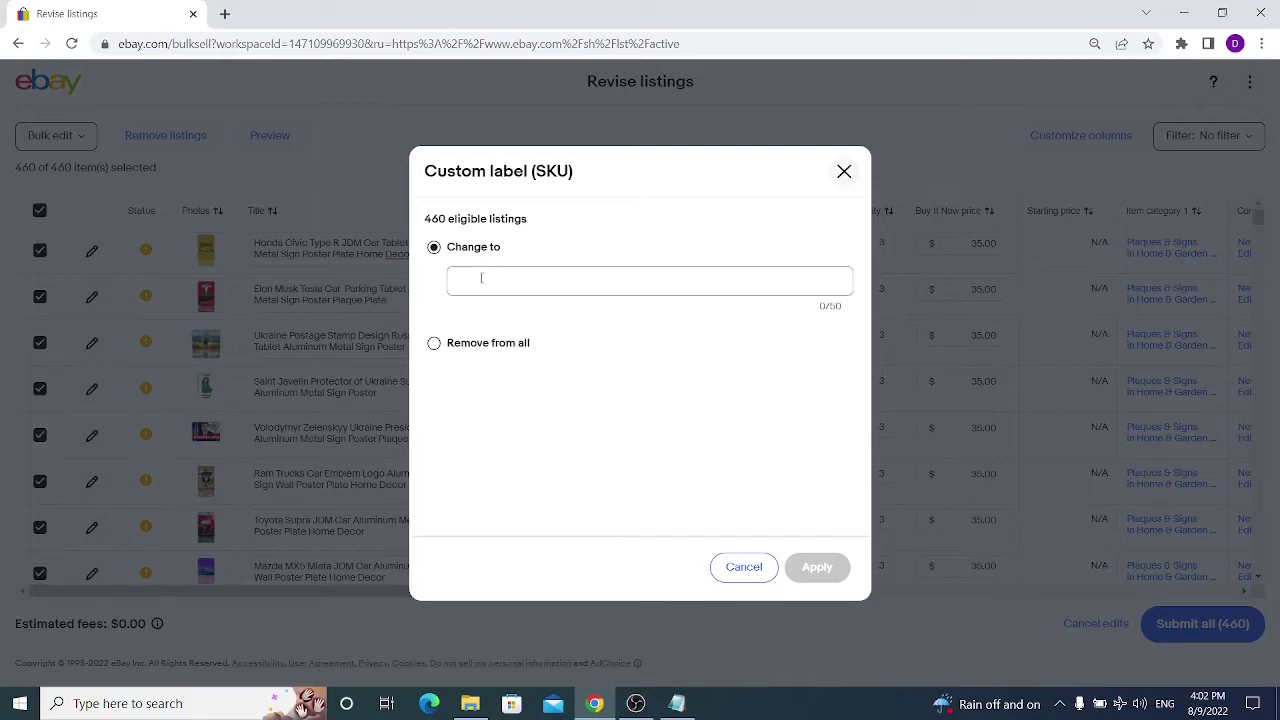
left_click_drag(424, 219, 555, 225)
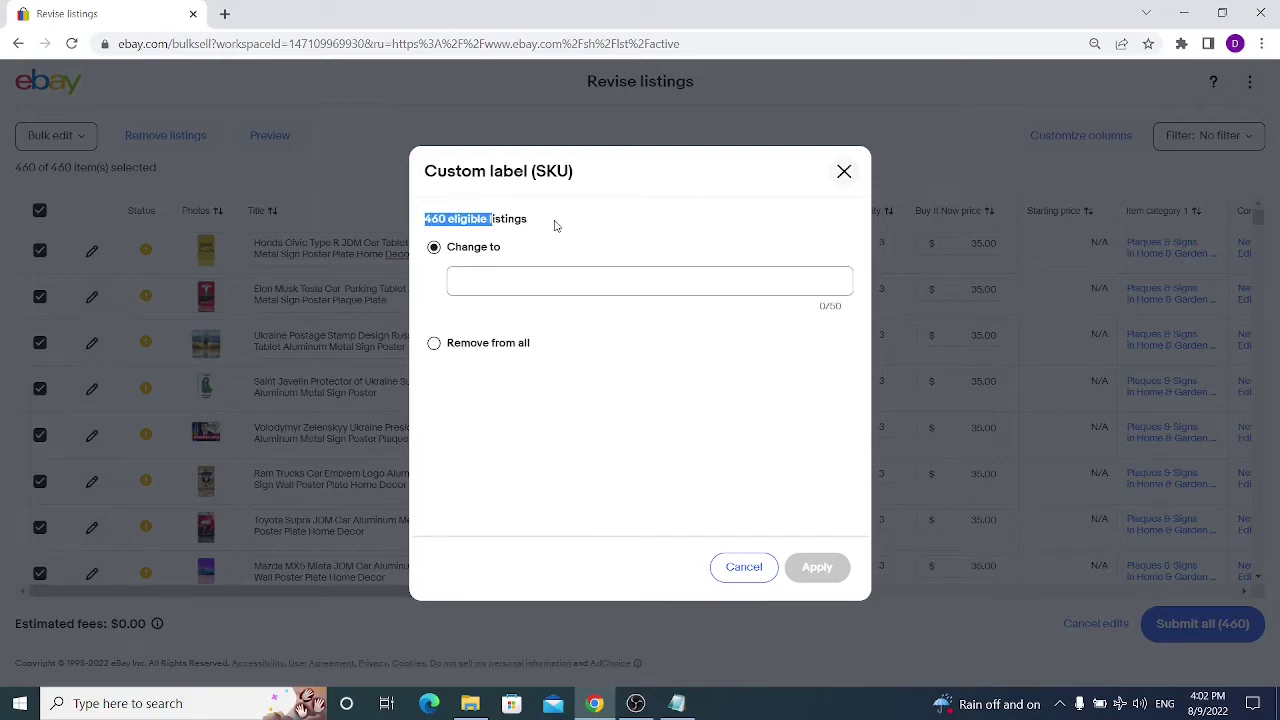
left_click(558, 224)
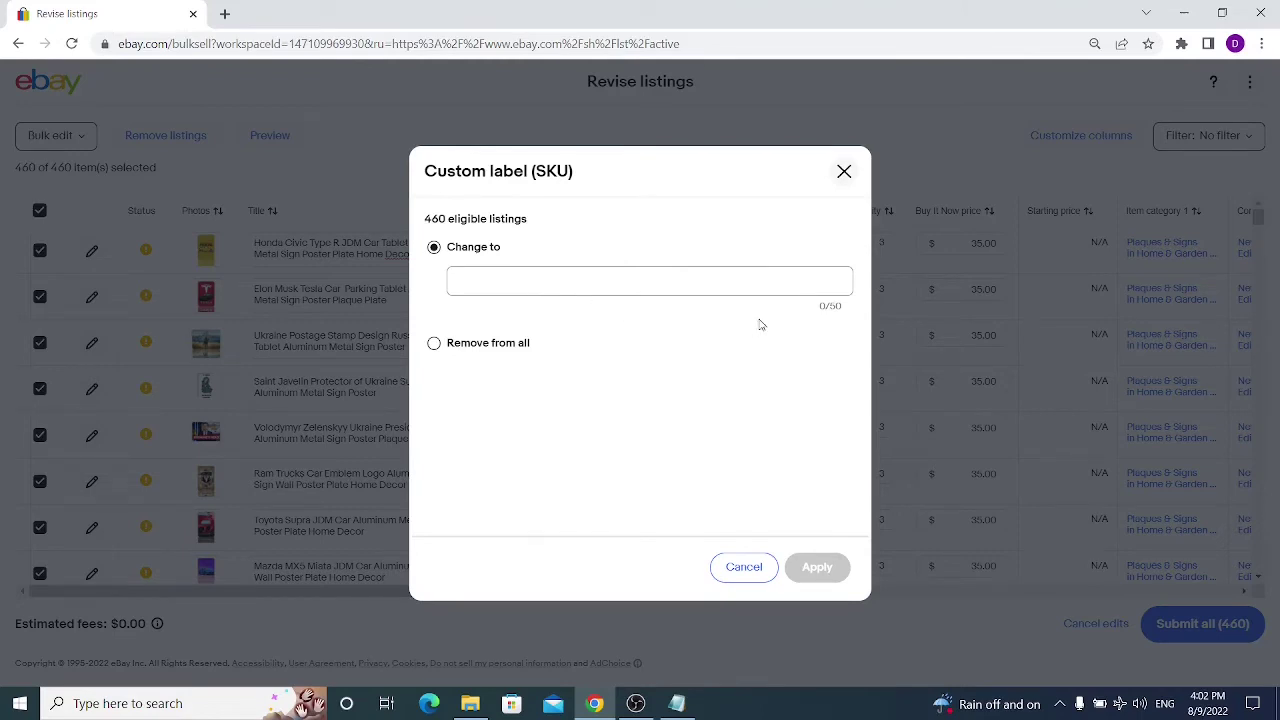
left_click_drag(852, 314, 815, 316)
left_click(816, 316)
Step: Close Custom label, open Item description, load eBay in a new tab, and select Add at start
left_click(842, 174)
left_click(95, 337)
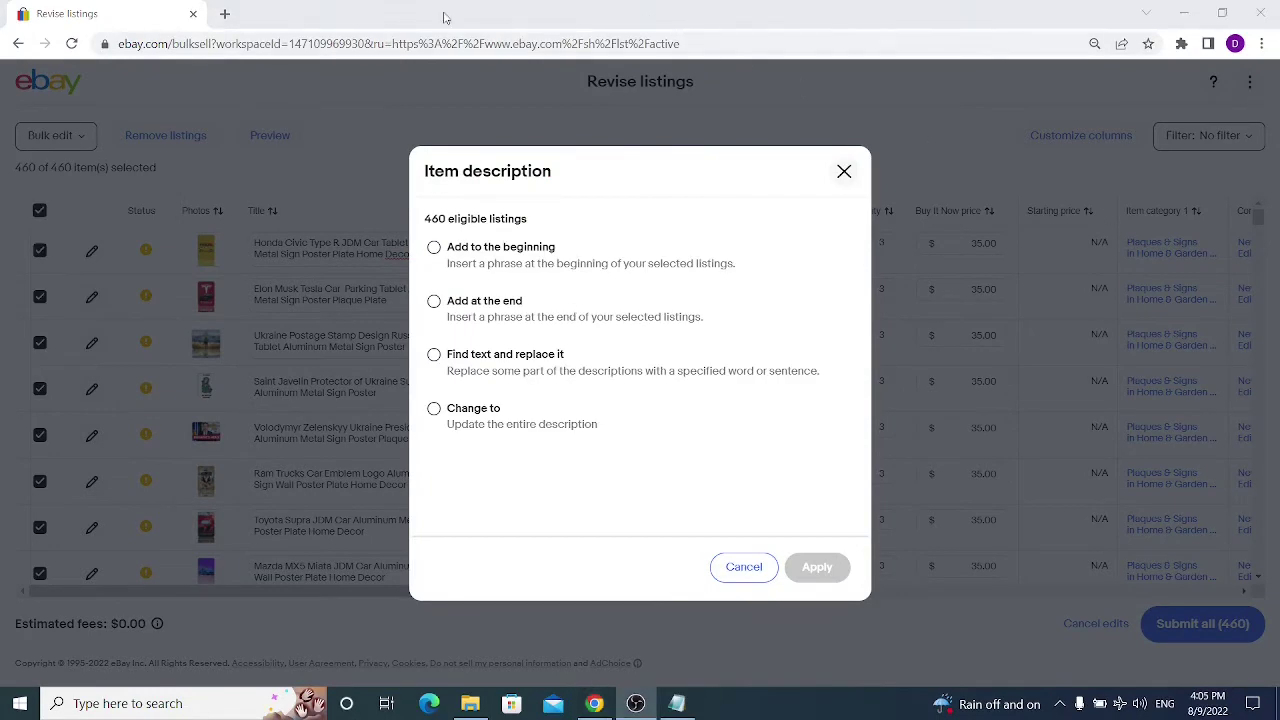
left_click(224, 13)
type("eb")
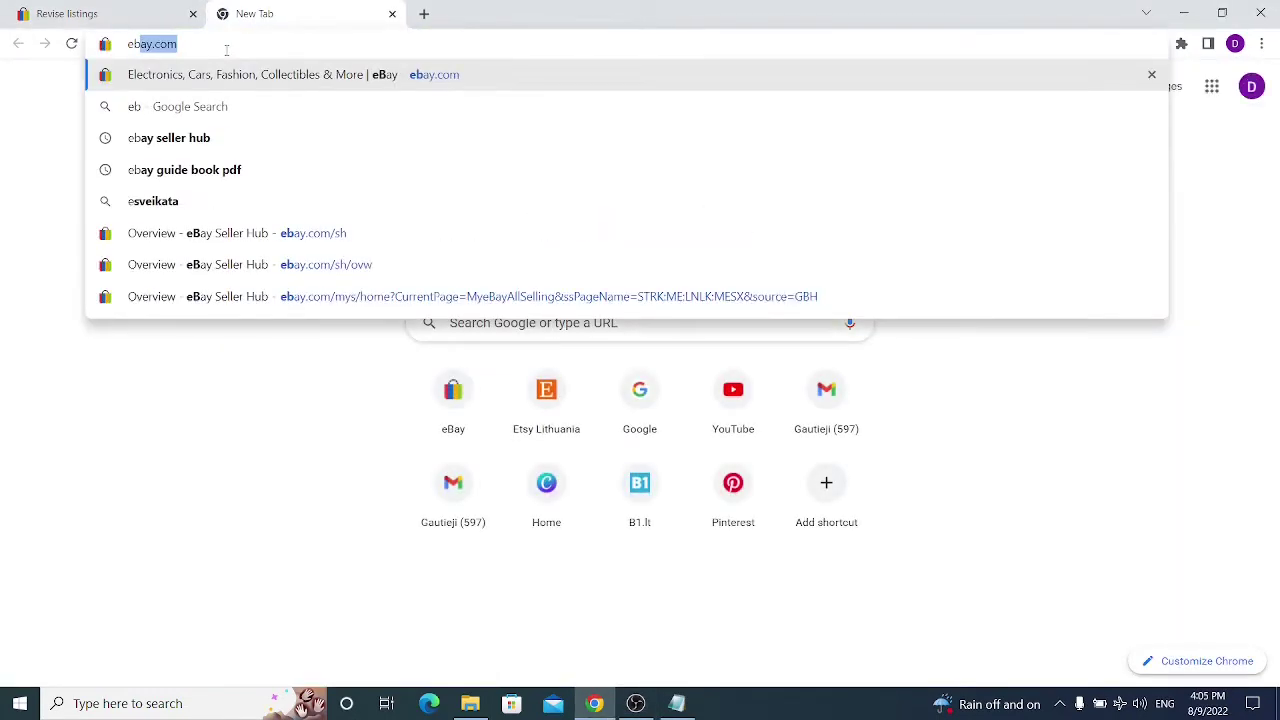
key("Return")
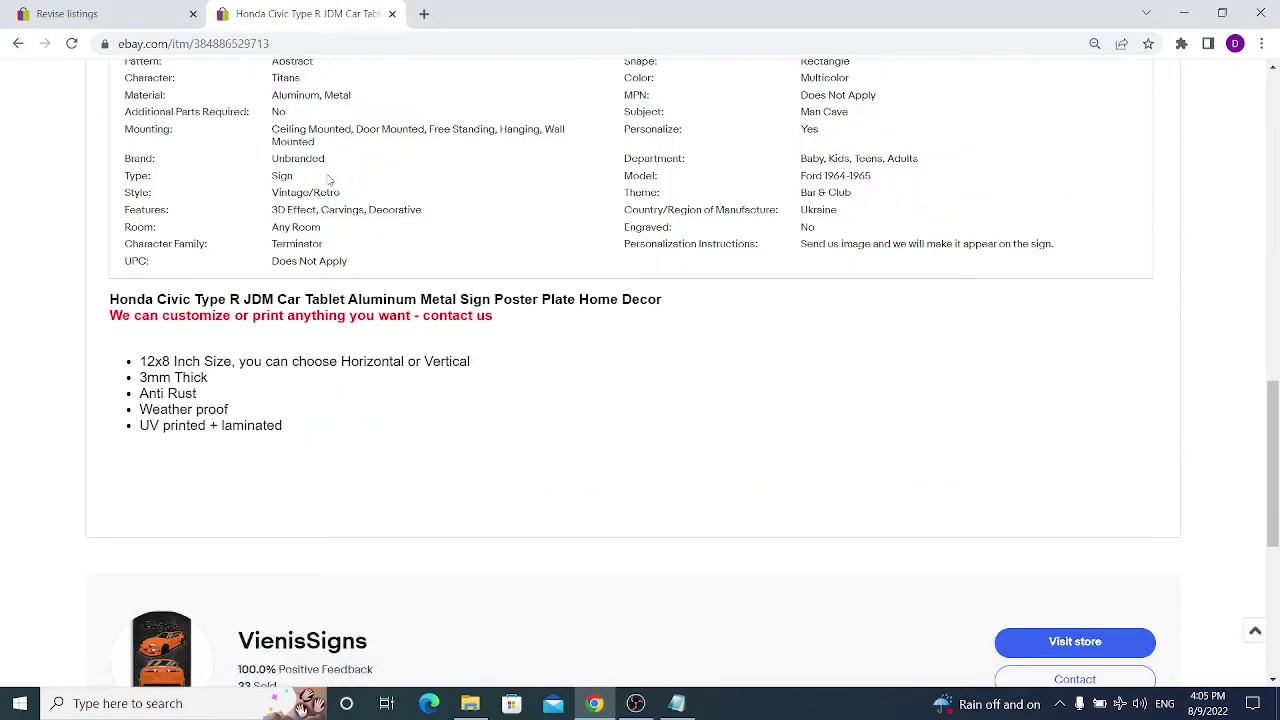
left_click(74, 22)
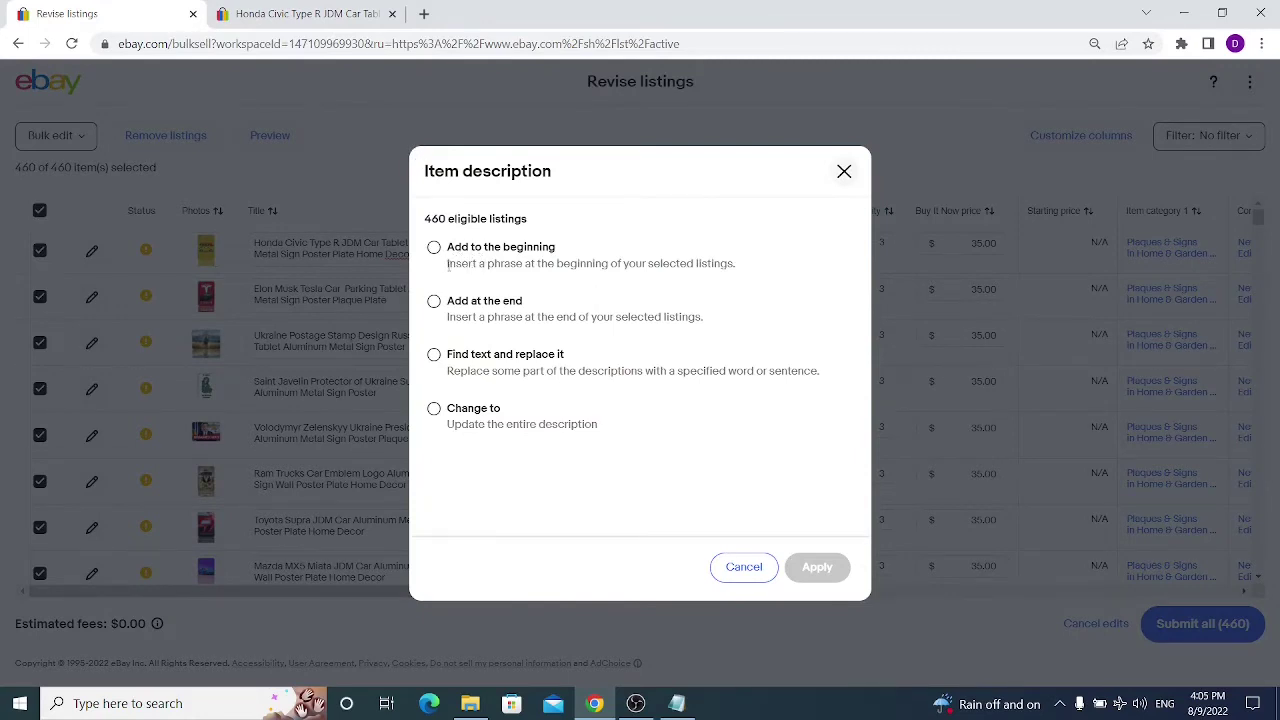
left_click_drag(447, 263, 740, 270)
left_click(739, 267)
left_click(440, 250)
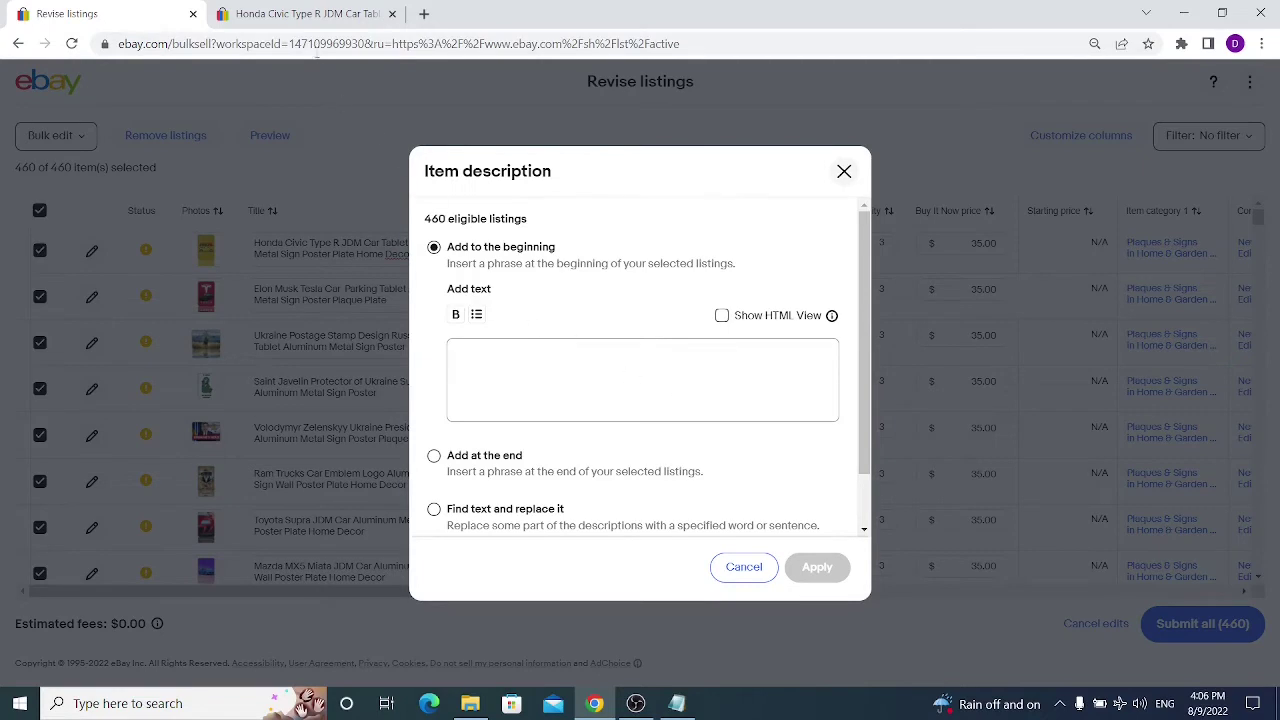
Step: Copy the listing's red 'We can customize or print anything you want - contact us' line into the start and end text
left_click(307, 16)
left_click_drag(110, 315, 493, 316)
key("ctrl+c")
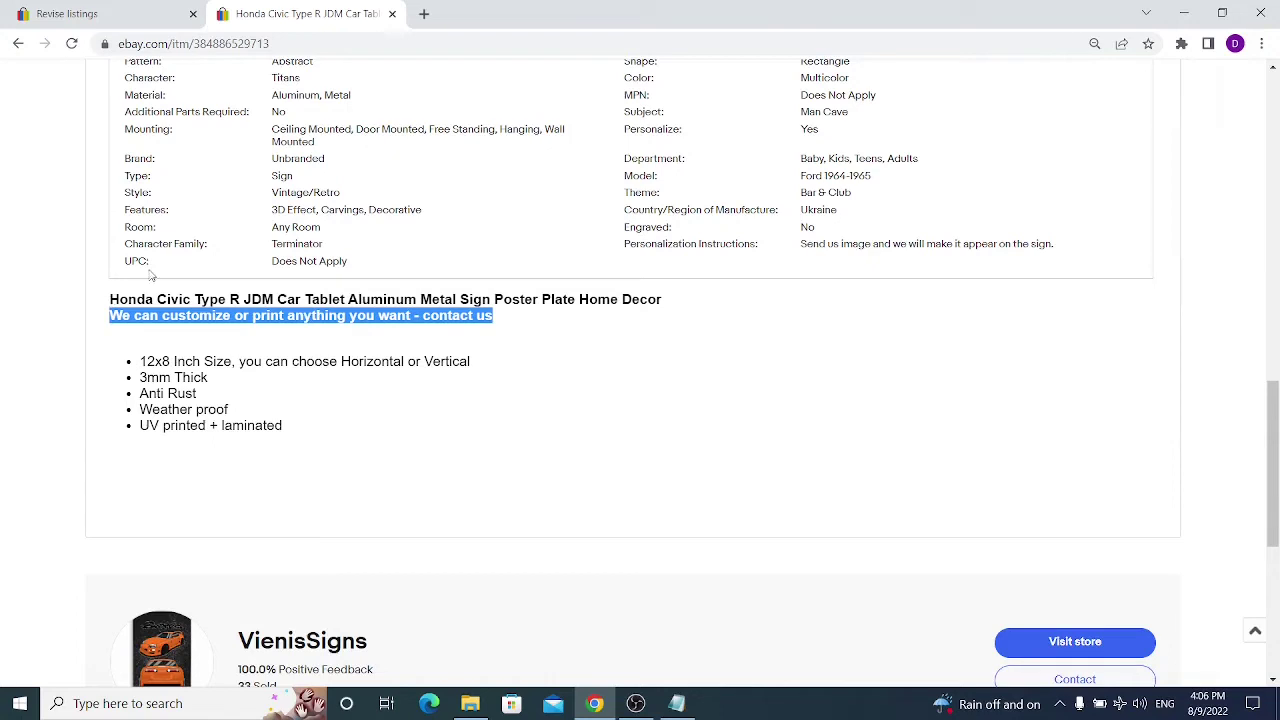
left_click(67, 13)
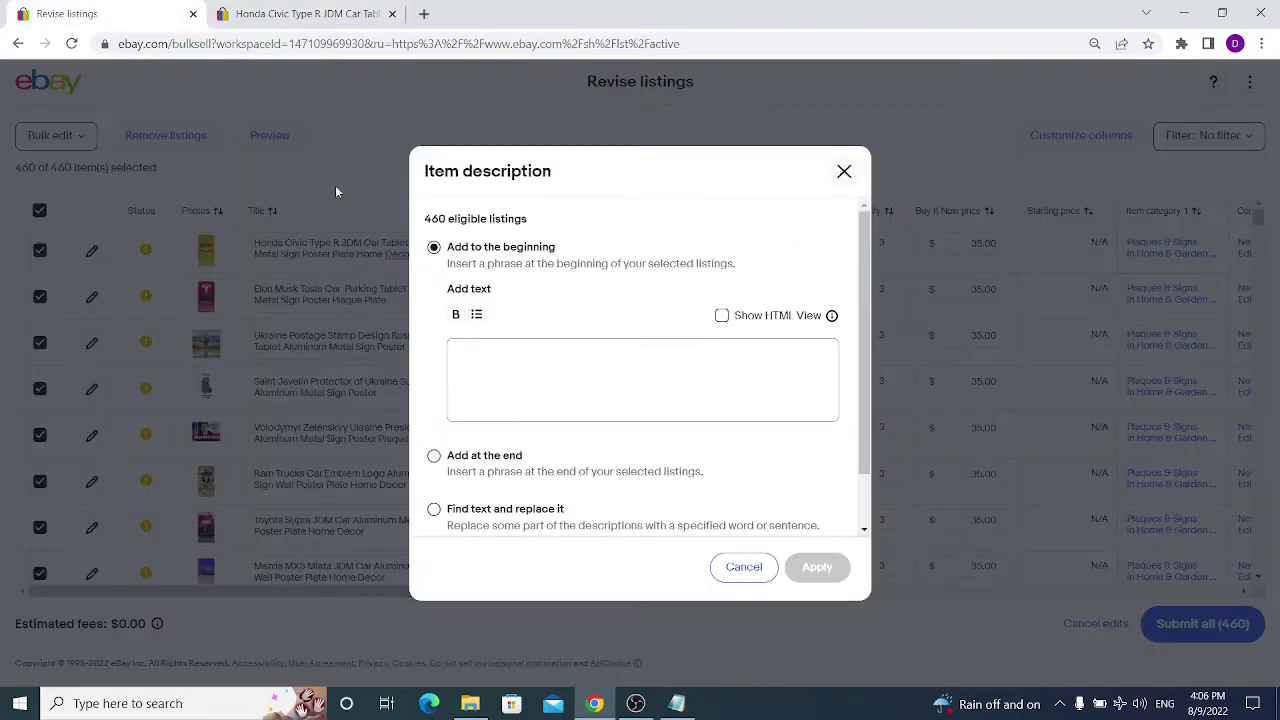
left_click(490, 359)
key("ctrl+v")
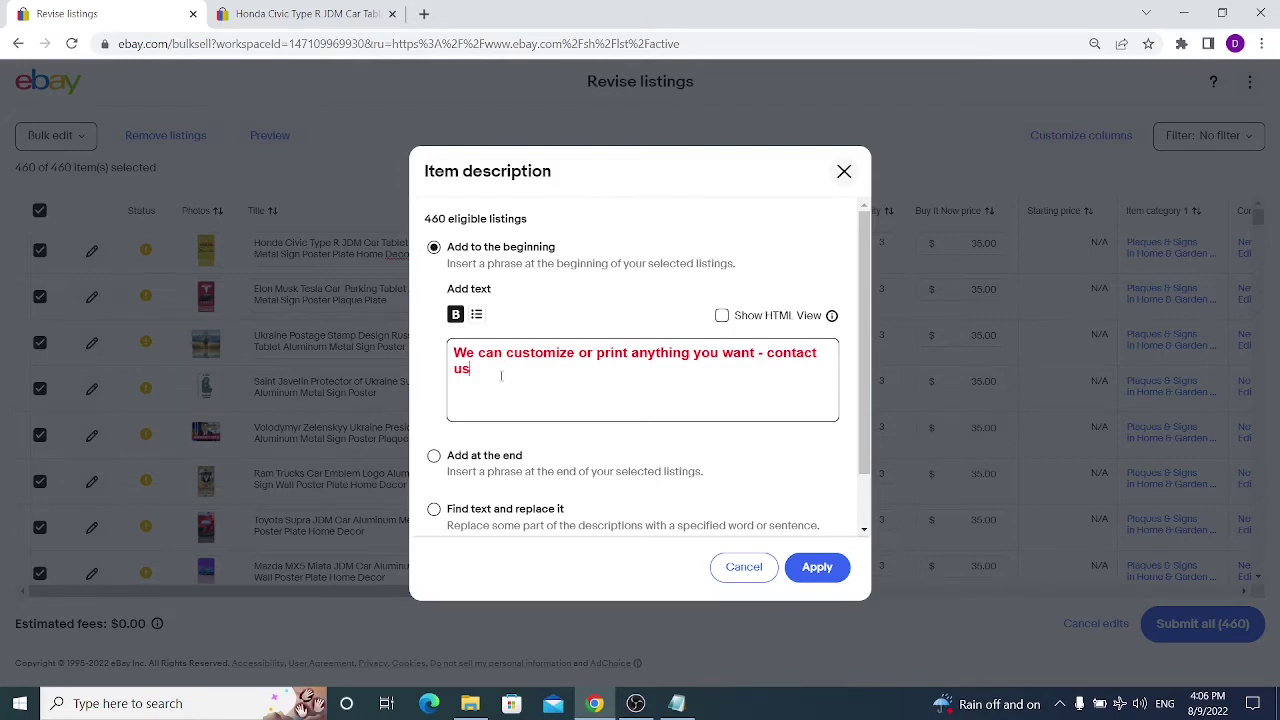
scroll(501, 376, "down", 1)
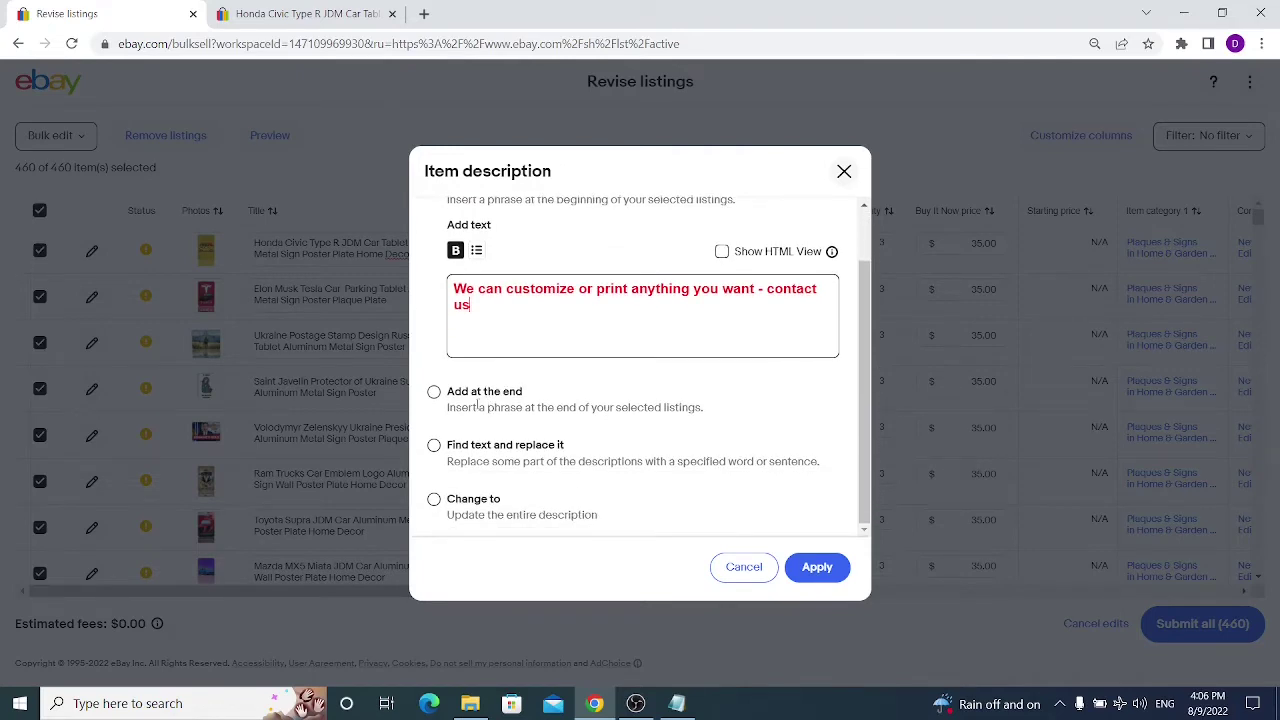
left_click(434, 393)
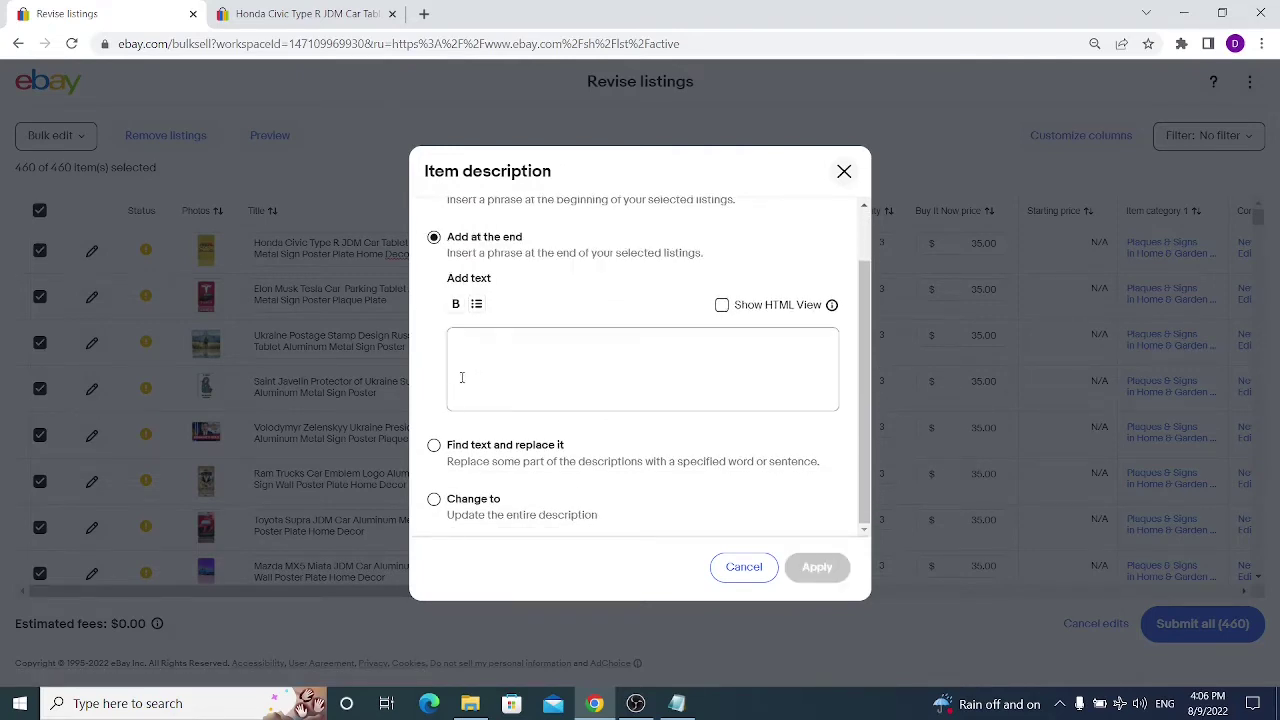
key("ctrl+v")
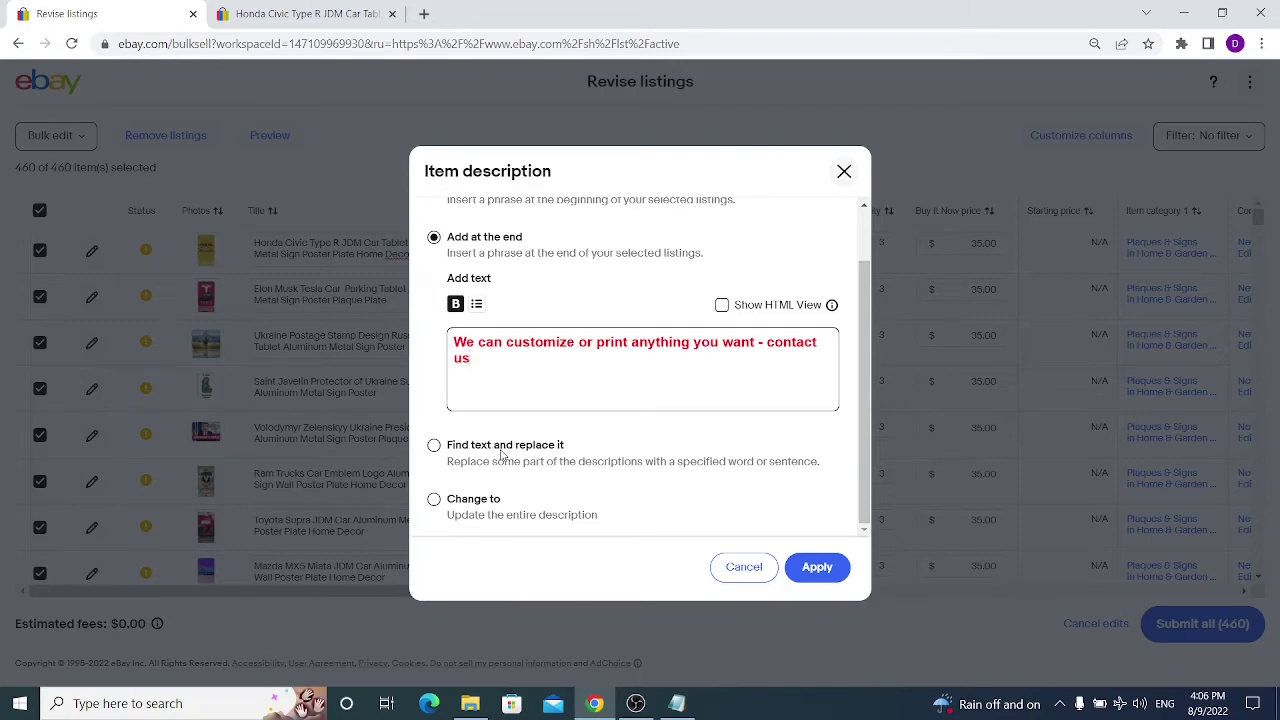
Step: Switch to find-and-replace and paste the customization sentence into both Find and Replace with
left_click(434, 449)
scroll(493, 399, "down", 1)
left_click(491, 305)
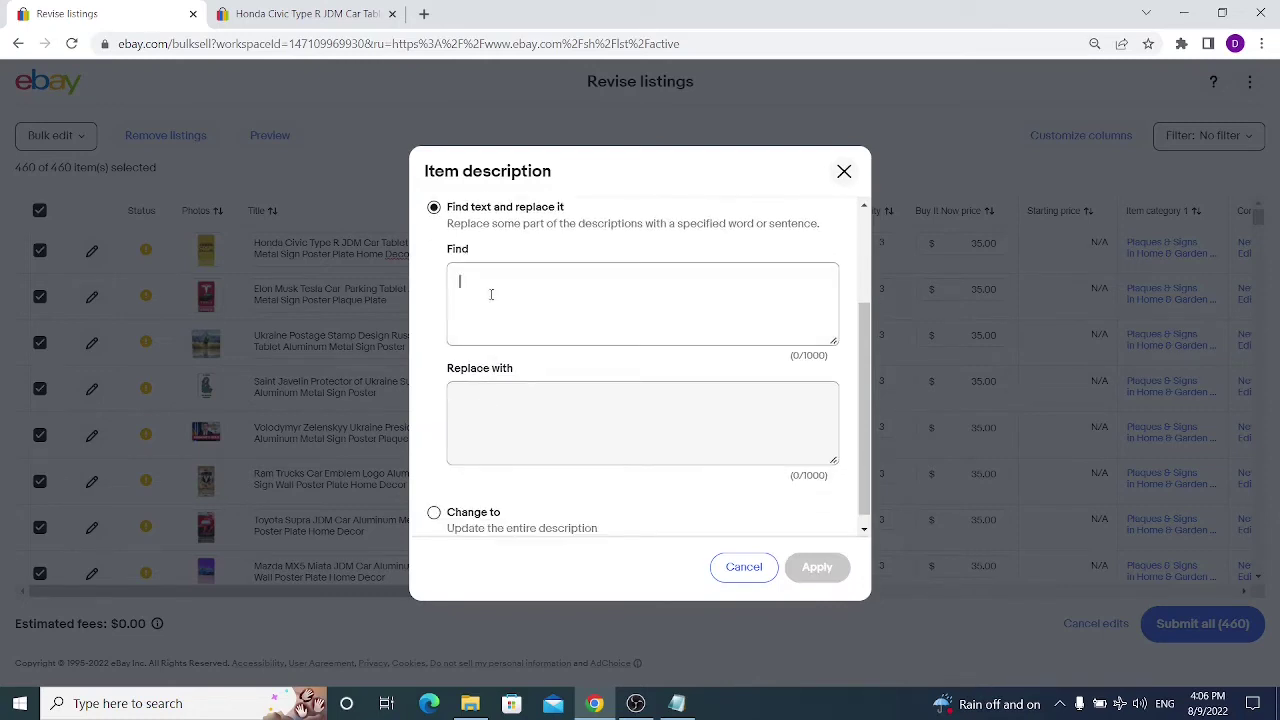
key("ctrl+v")
left_click_drag(461, 283, 724, 281)
left_click(310, 14)
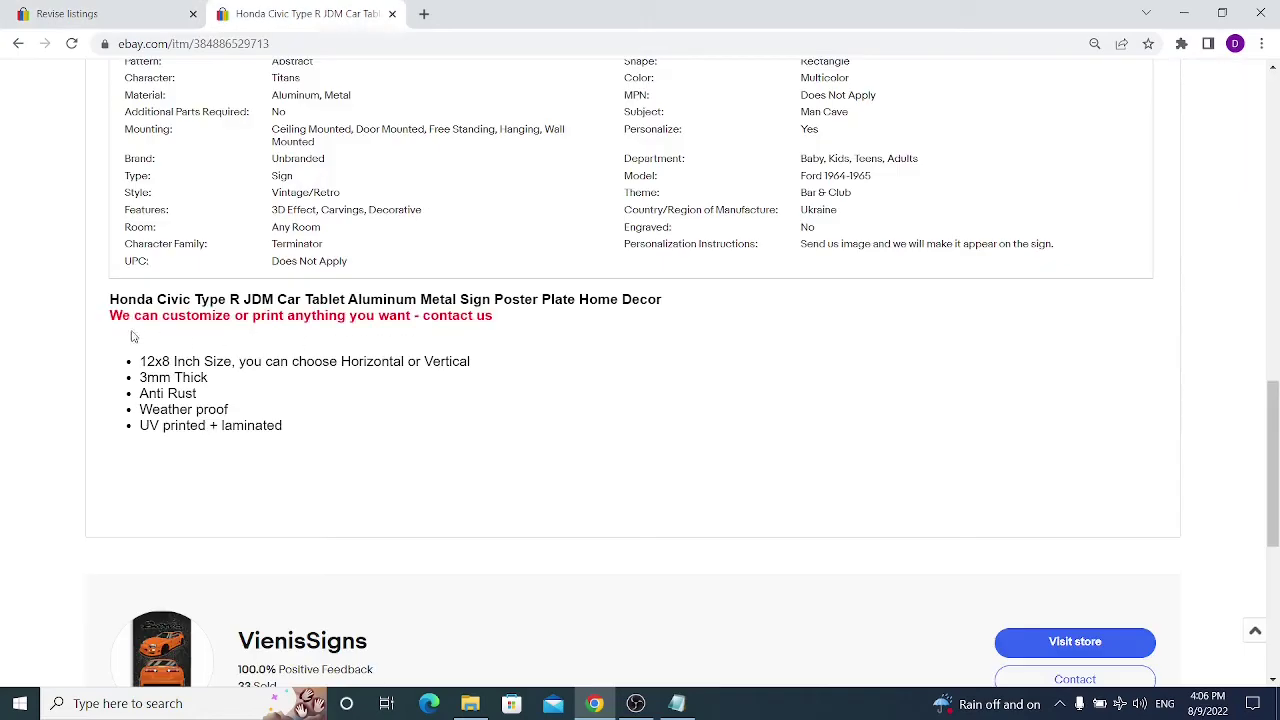
left_click_drag(111, 316, 503, 320)
key("ctrl+c")
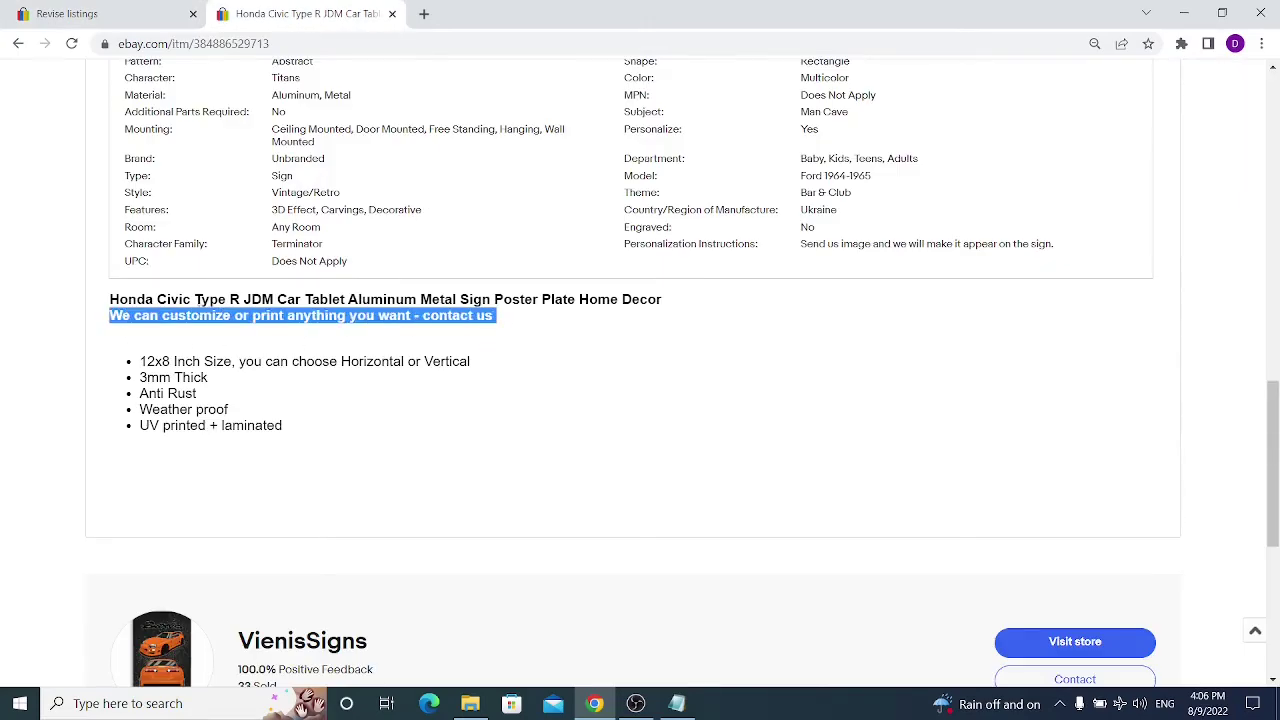
left_click(155, 17)
left_click(494, 398)
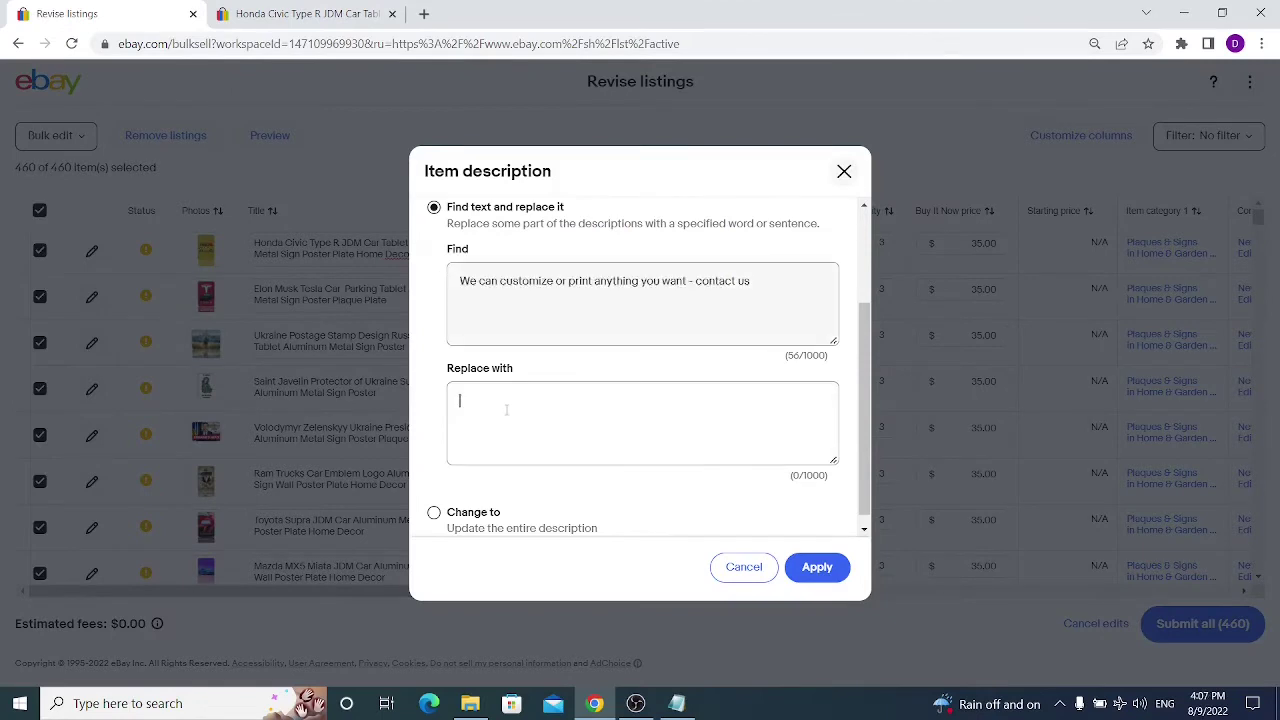
key("ctrl+v")
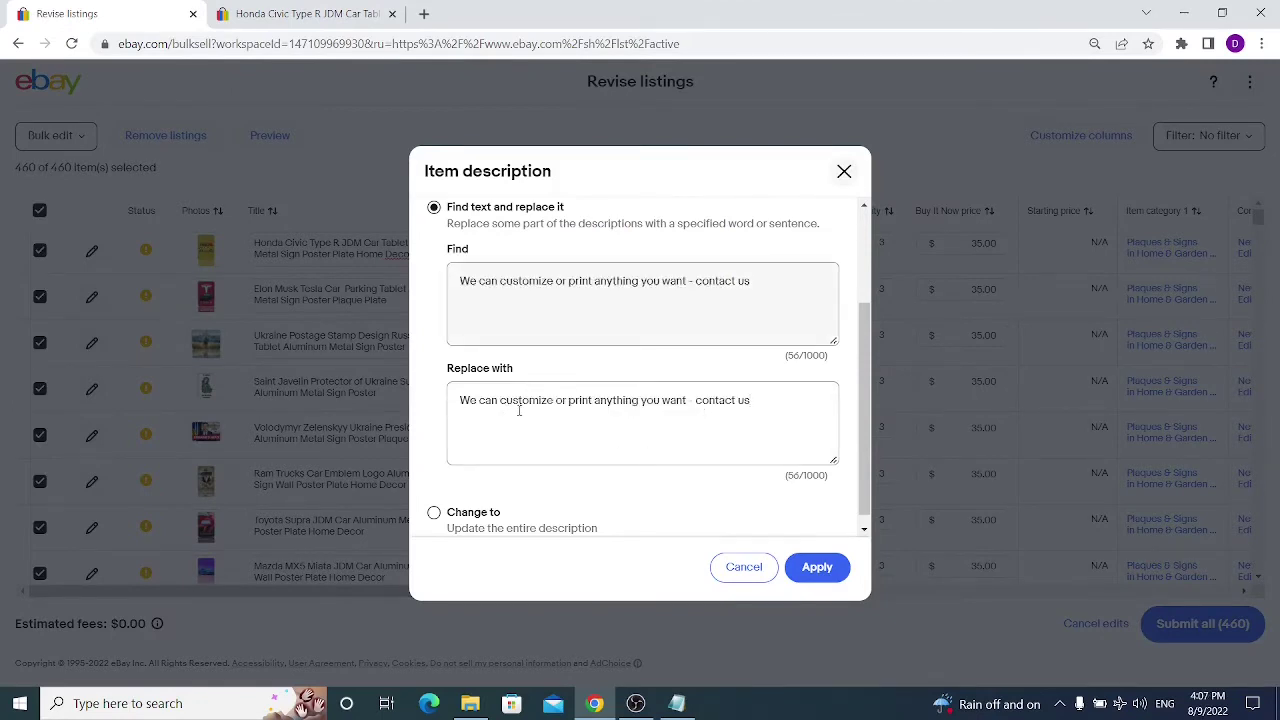
Step: Insert 'on your metal sign' after 'want' in the replacement, then select Change to
left_click(688, 400)
type("on your metal soign")
key("BackSpace")
key("BackSpace")
key("BackSpace")
key("BackSpace")
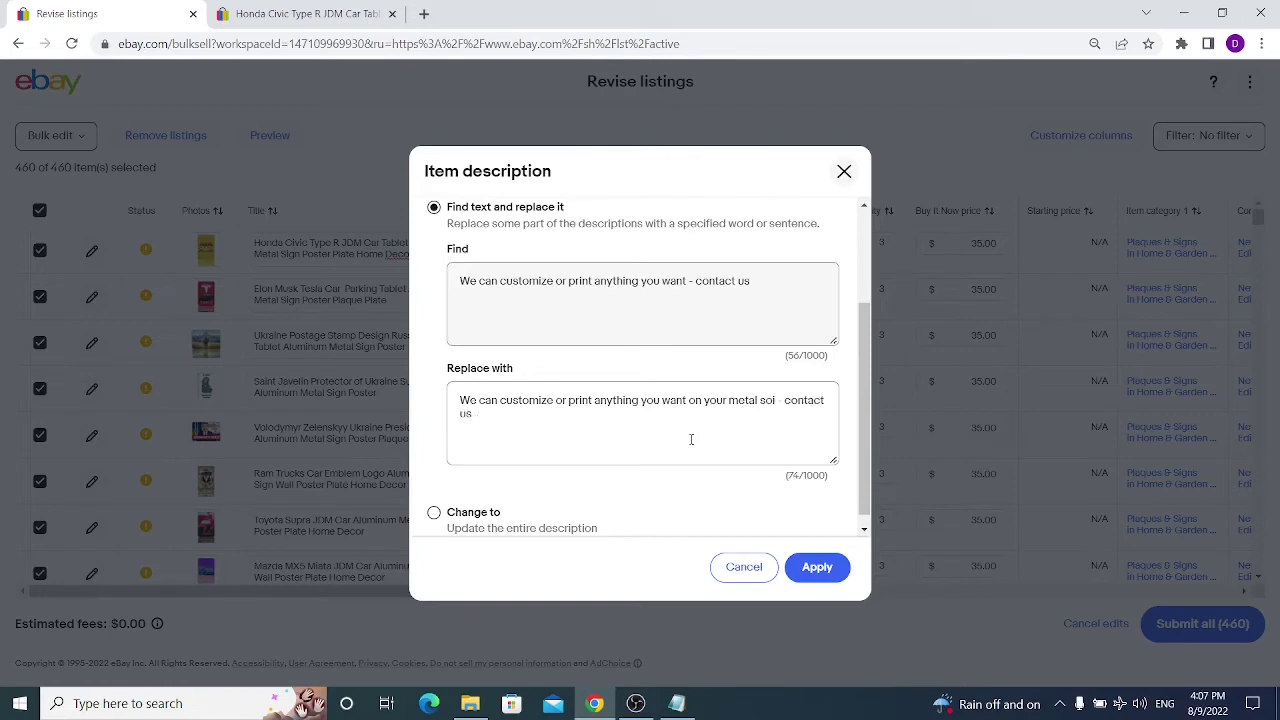
type("ign")
left_click(318, 16)
left_click(287, 291)
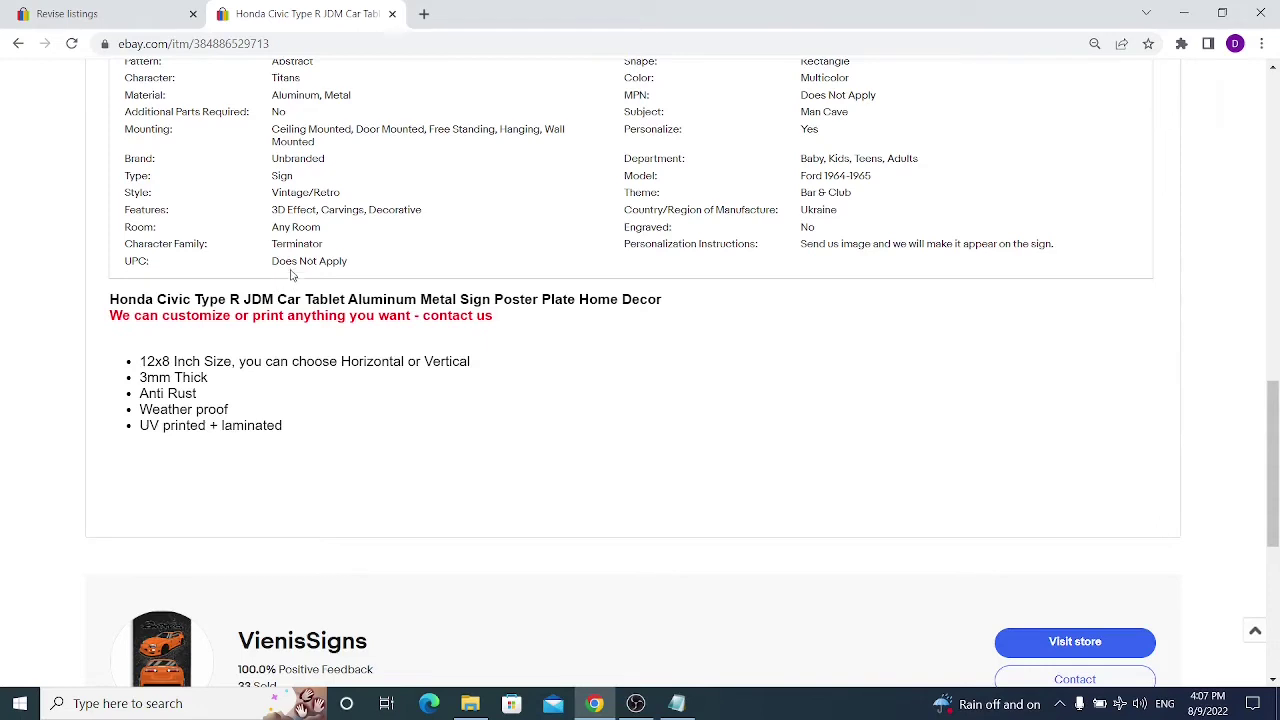
key("ctrl+Tab")
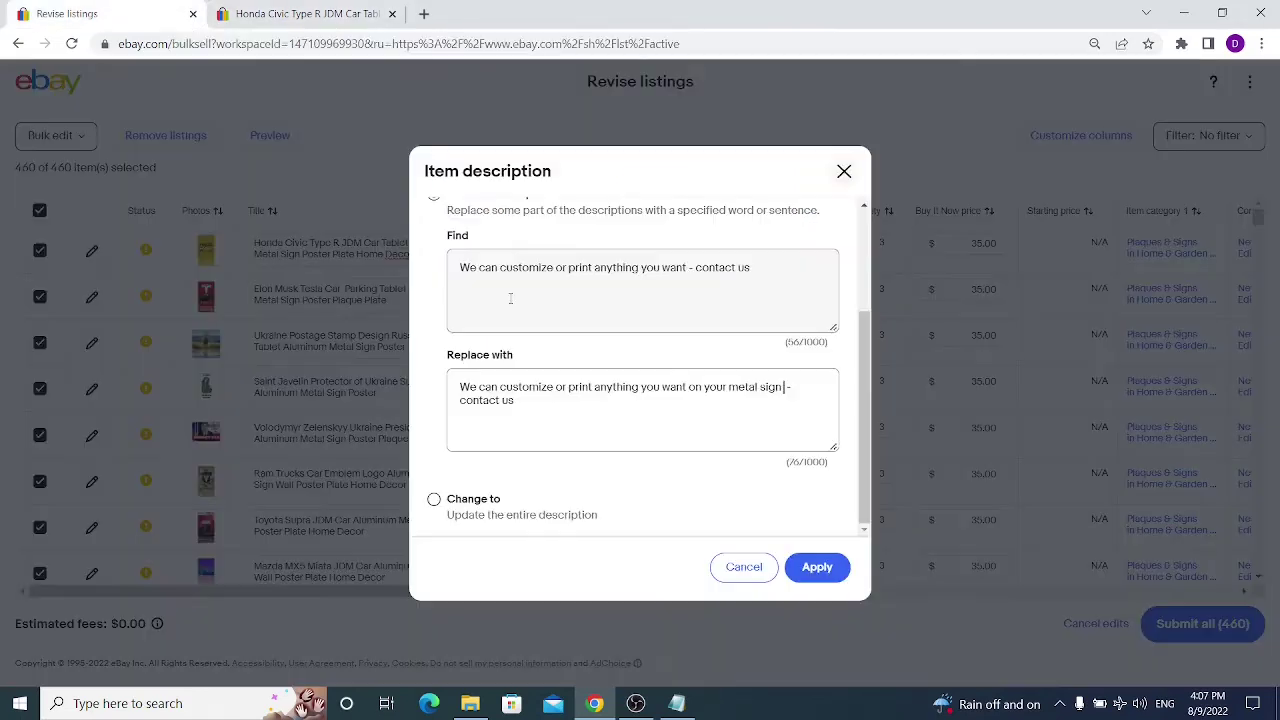
left_click(433, 499)
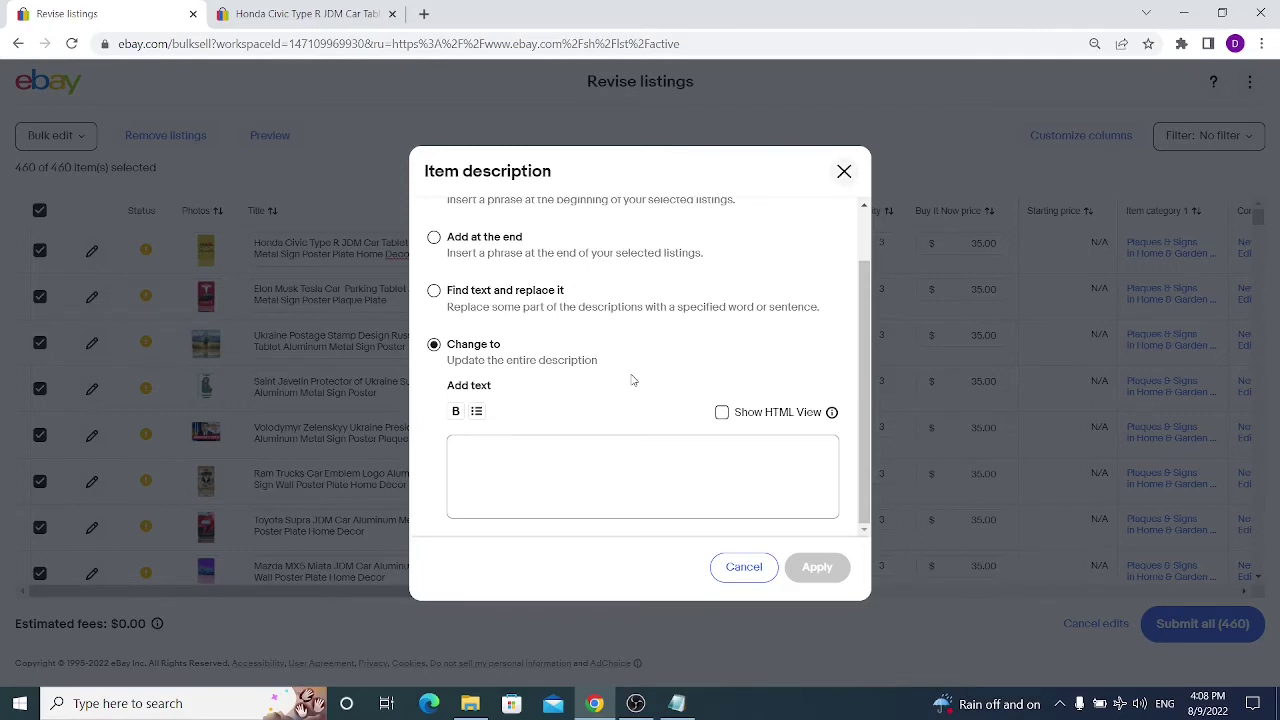
Step: Review the Honda Civic listing's description bullets and heading, then return to Revise listings
left_click(365, 12)
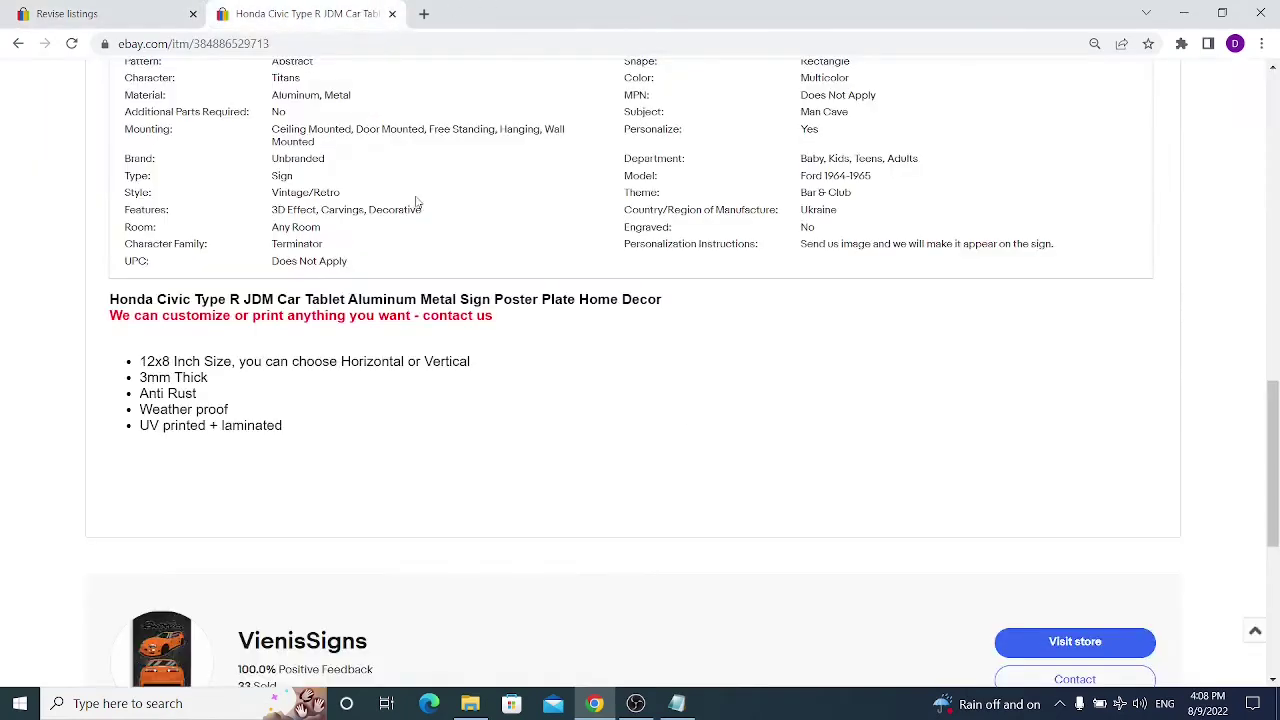
left_click_drag(292, 428, 140, 361)
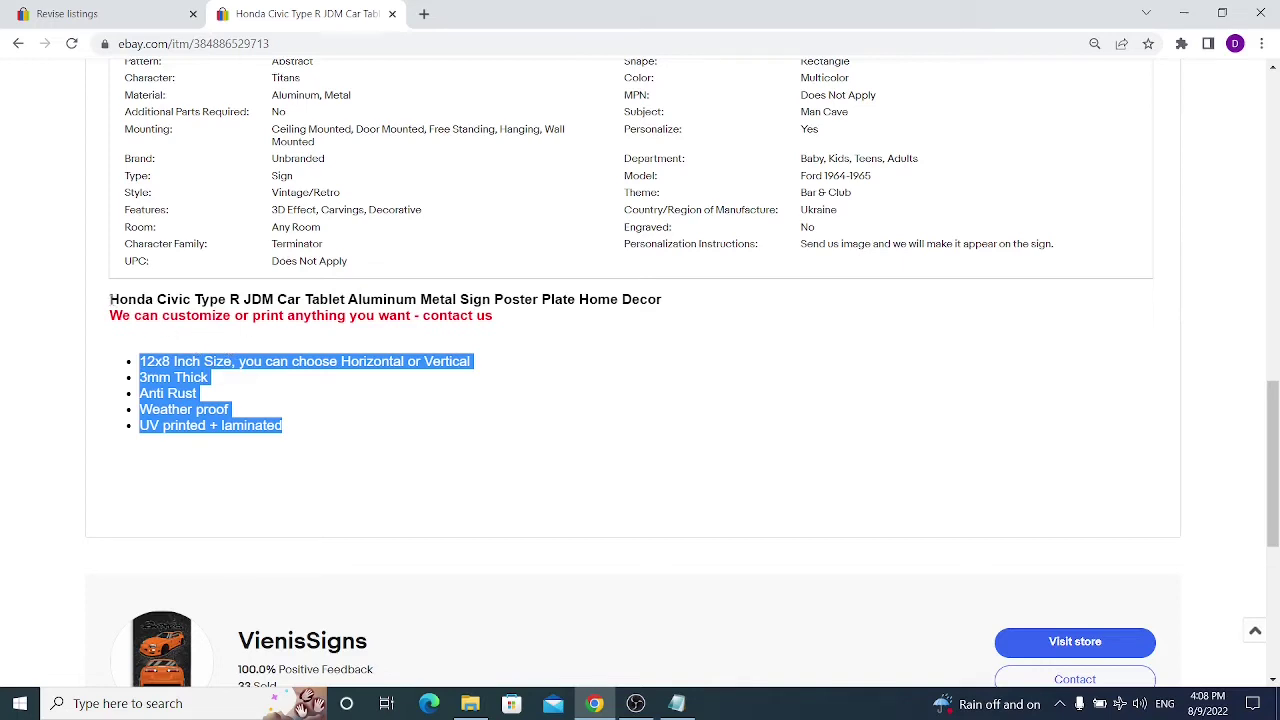
left_click_drag(110, 299, 678, 297)
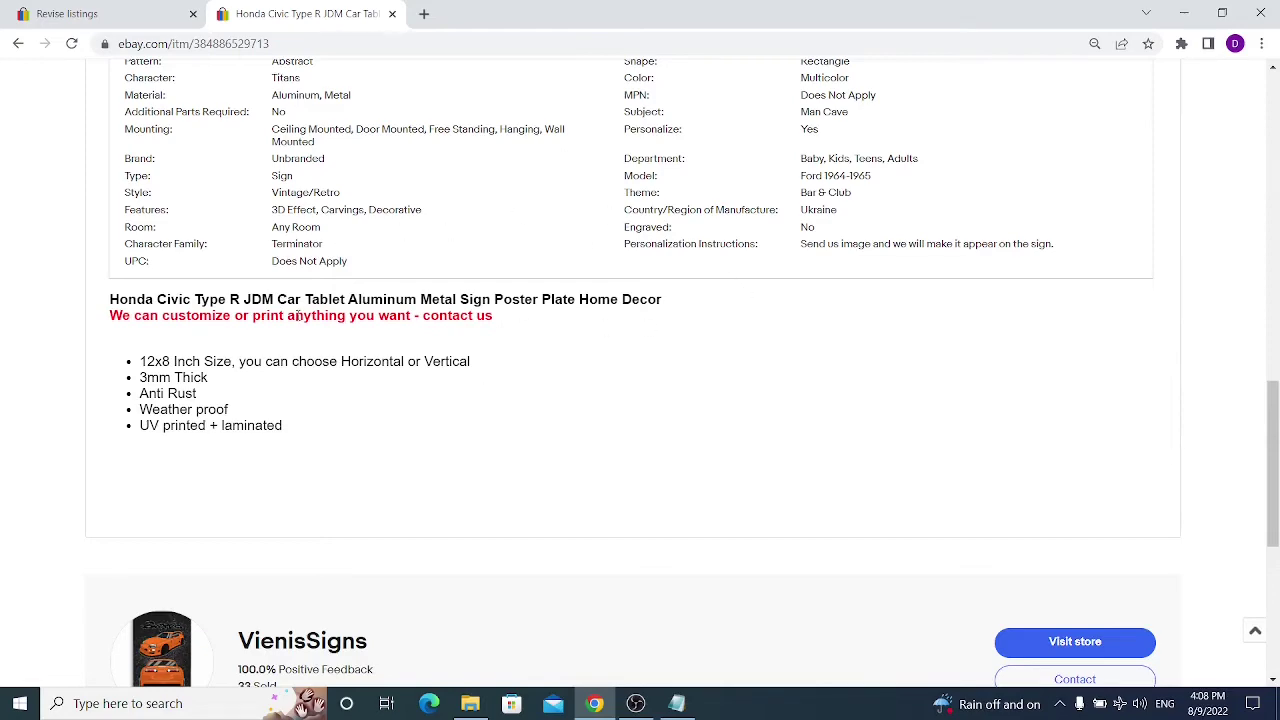
left_click(65, 13)
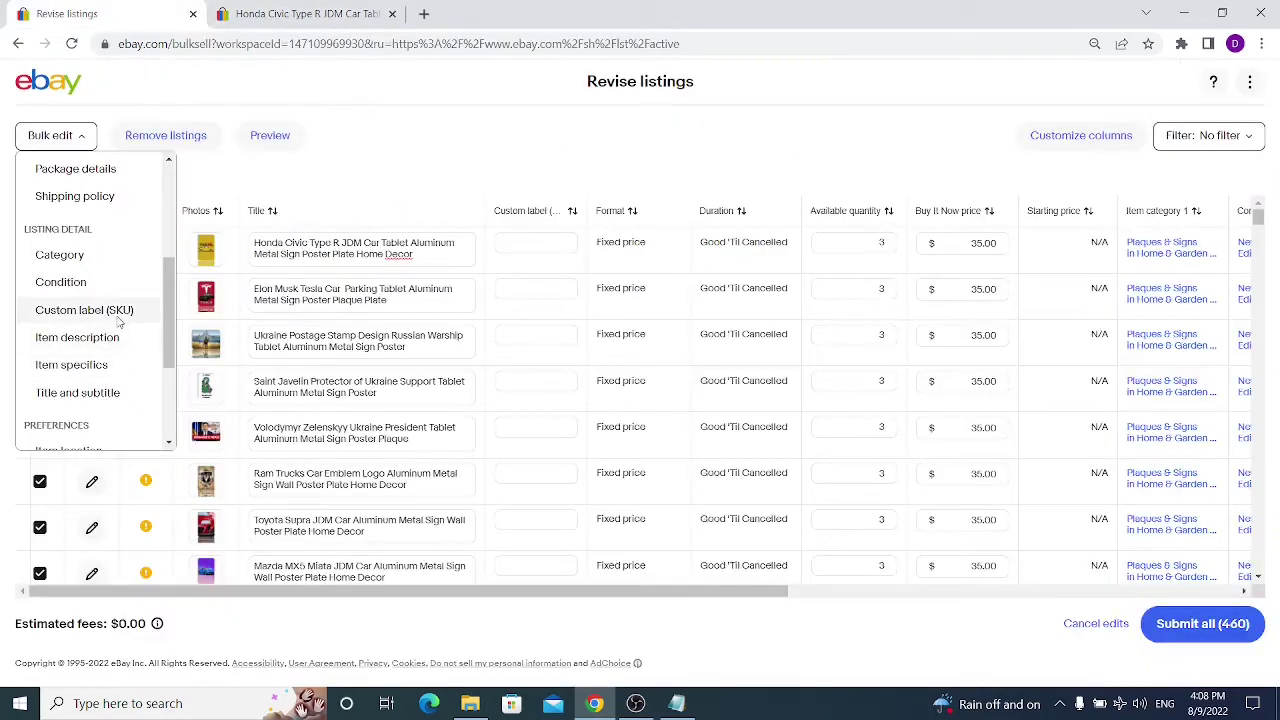
Step: Change the Brand item specific of the Plaques & Signs listings to Unbranded
left_click(82, 366)
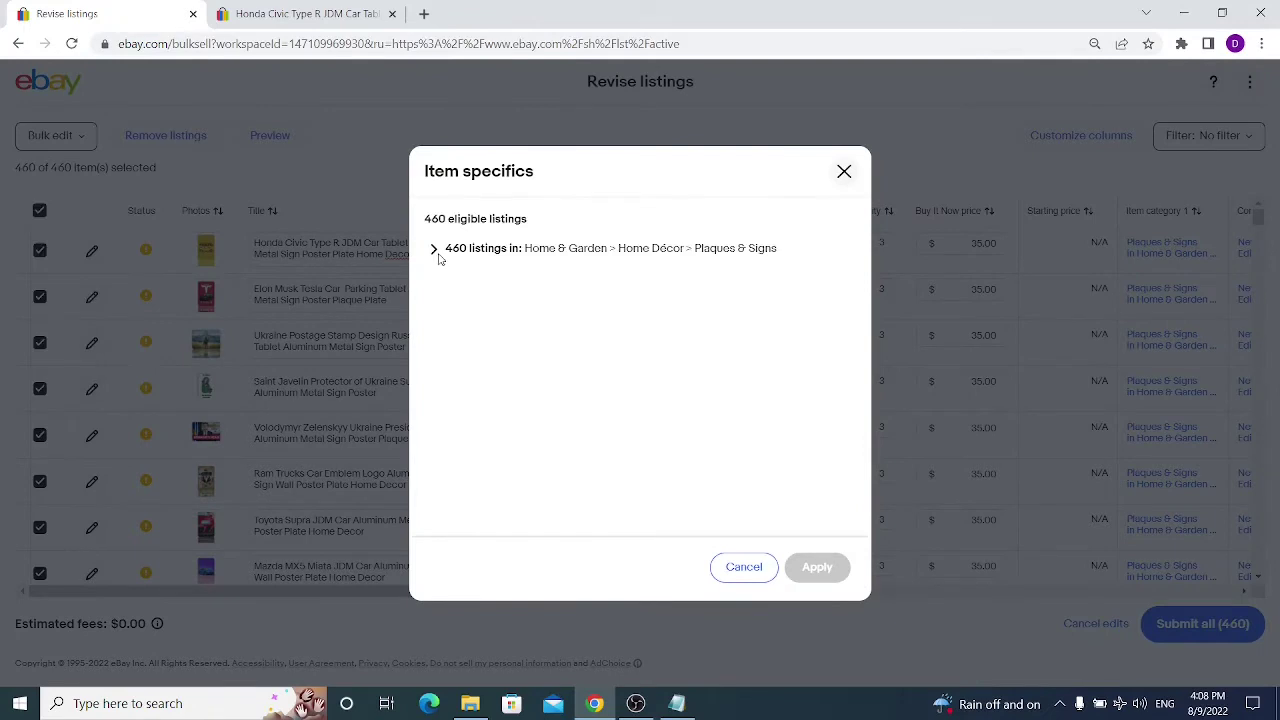
left_click(434, 250)
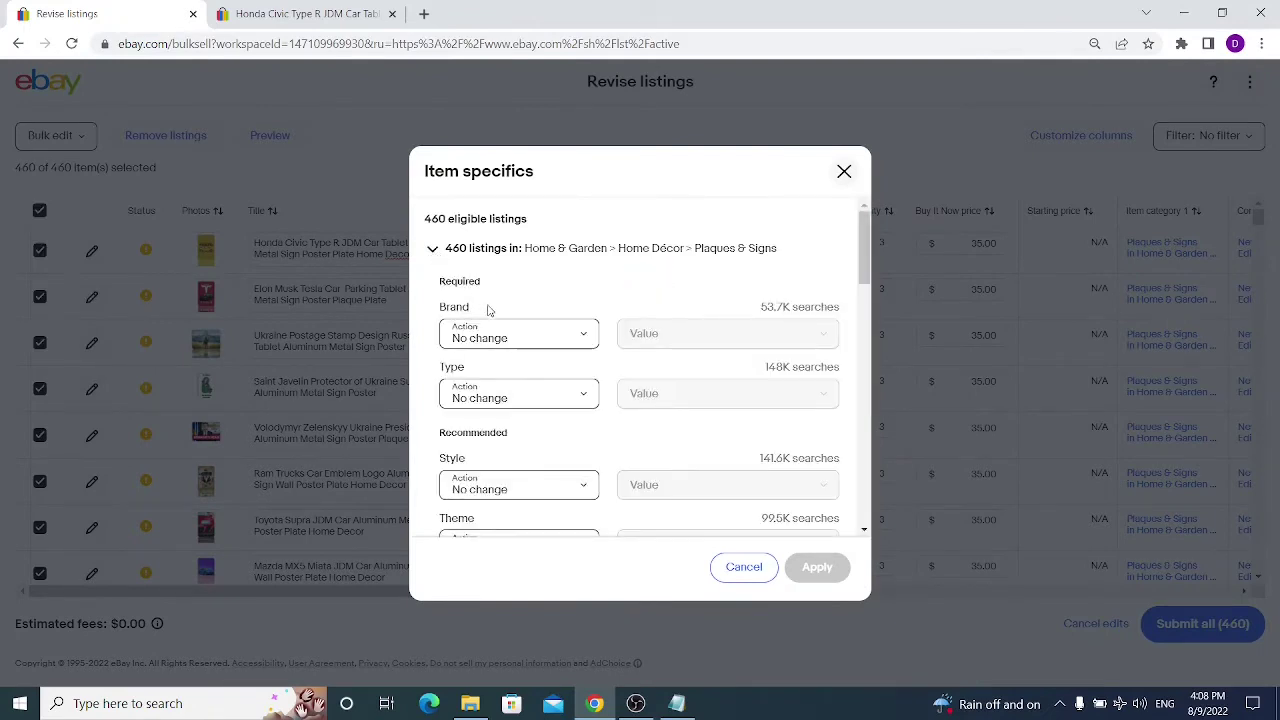
left_click(538, 339)
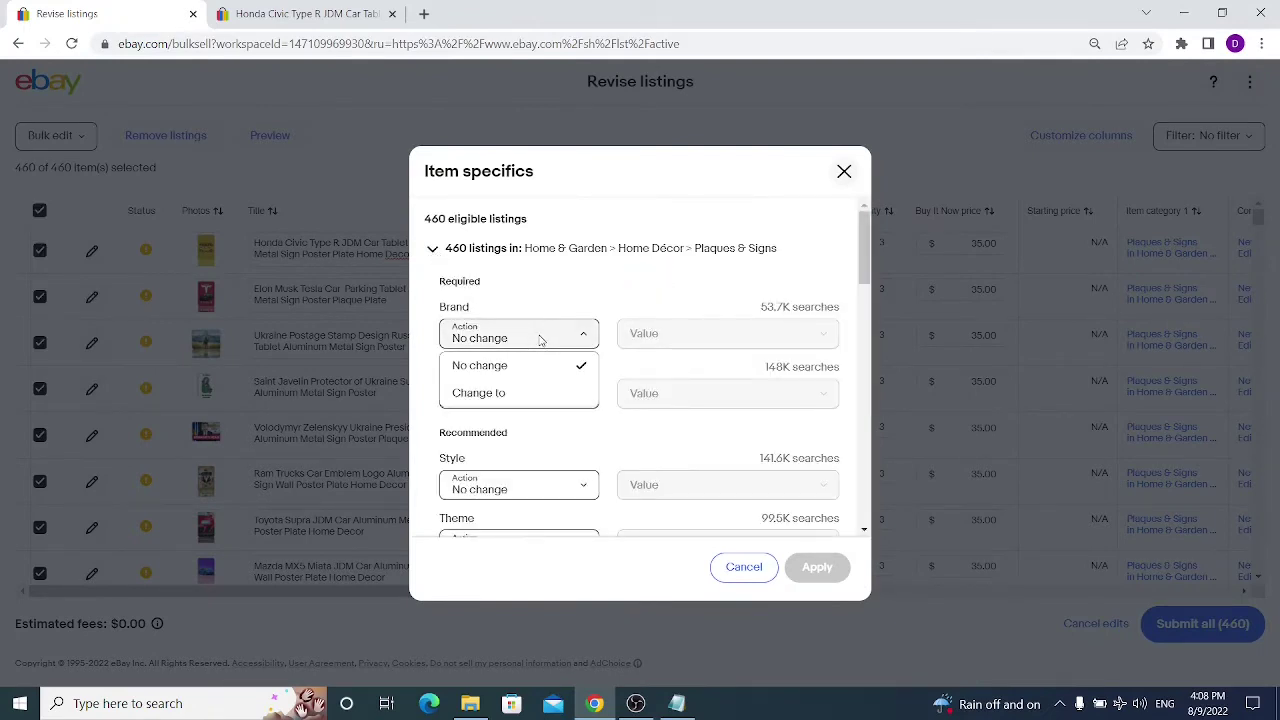
left_click(520, 393)
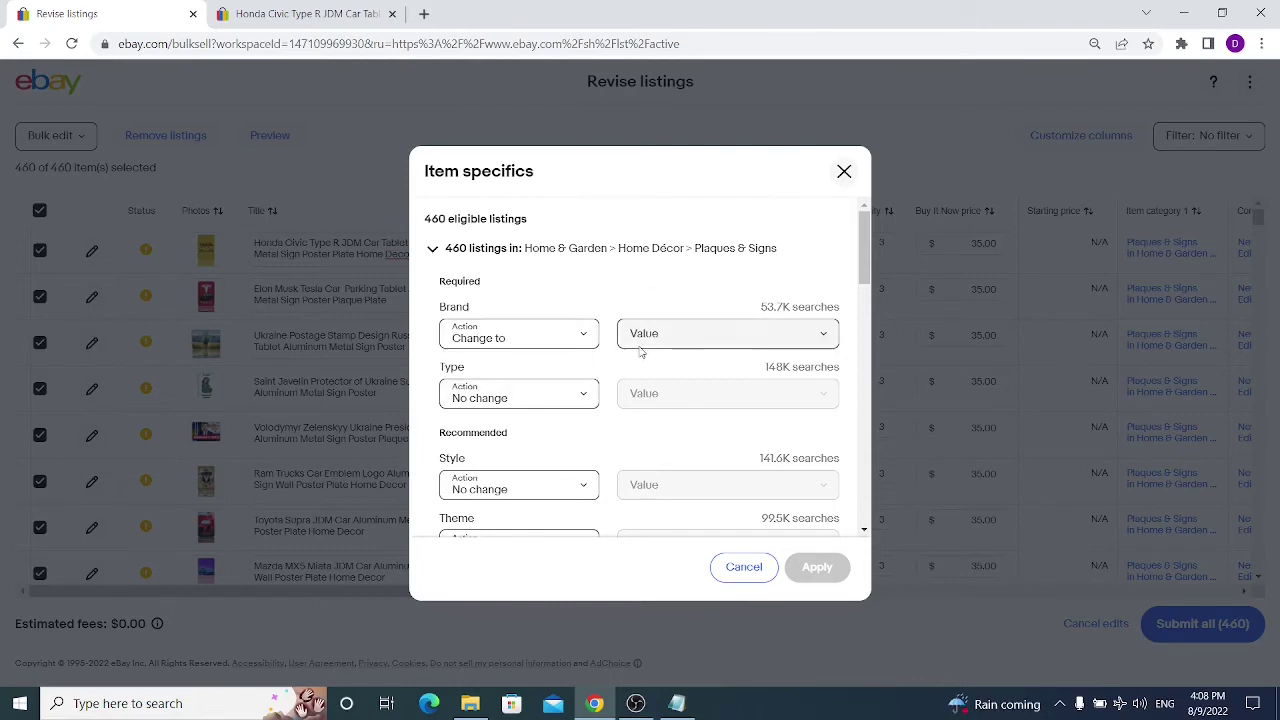
left_click(669, 335)
left_click(672, 366)
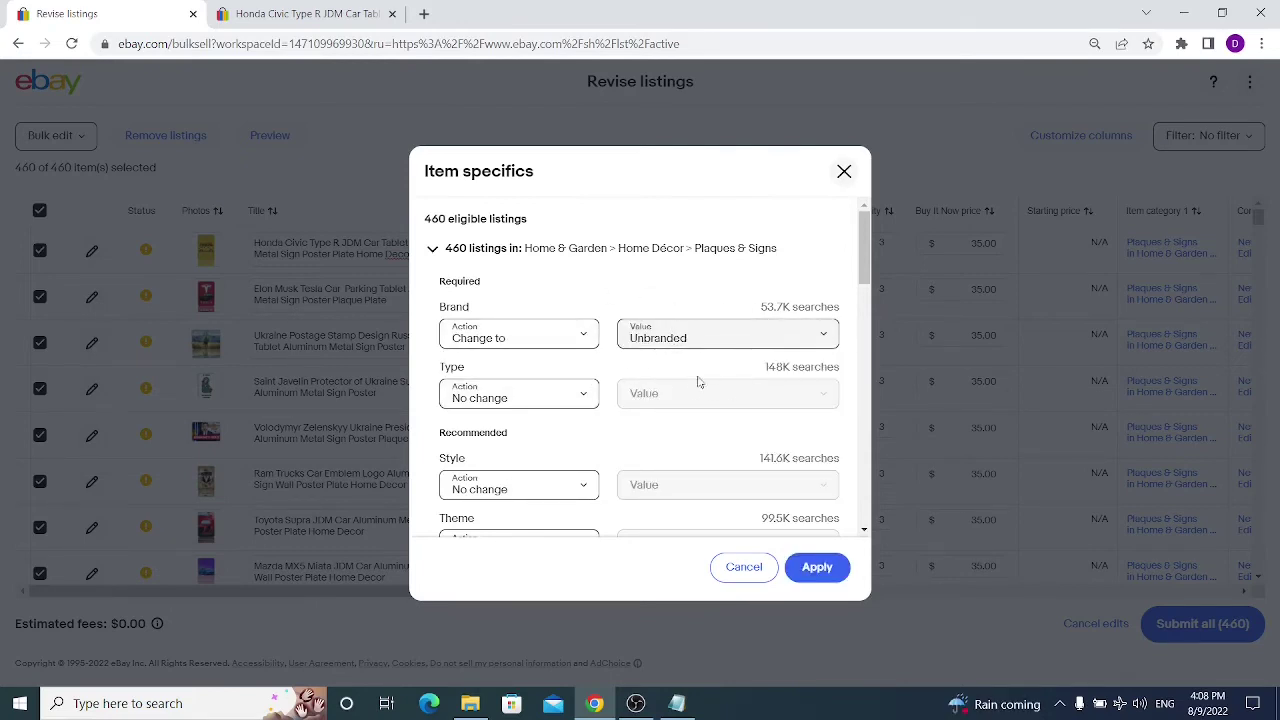
scroll(571, 363, "down", 1)
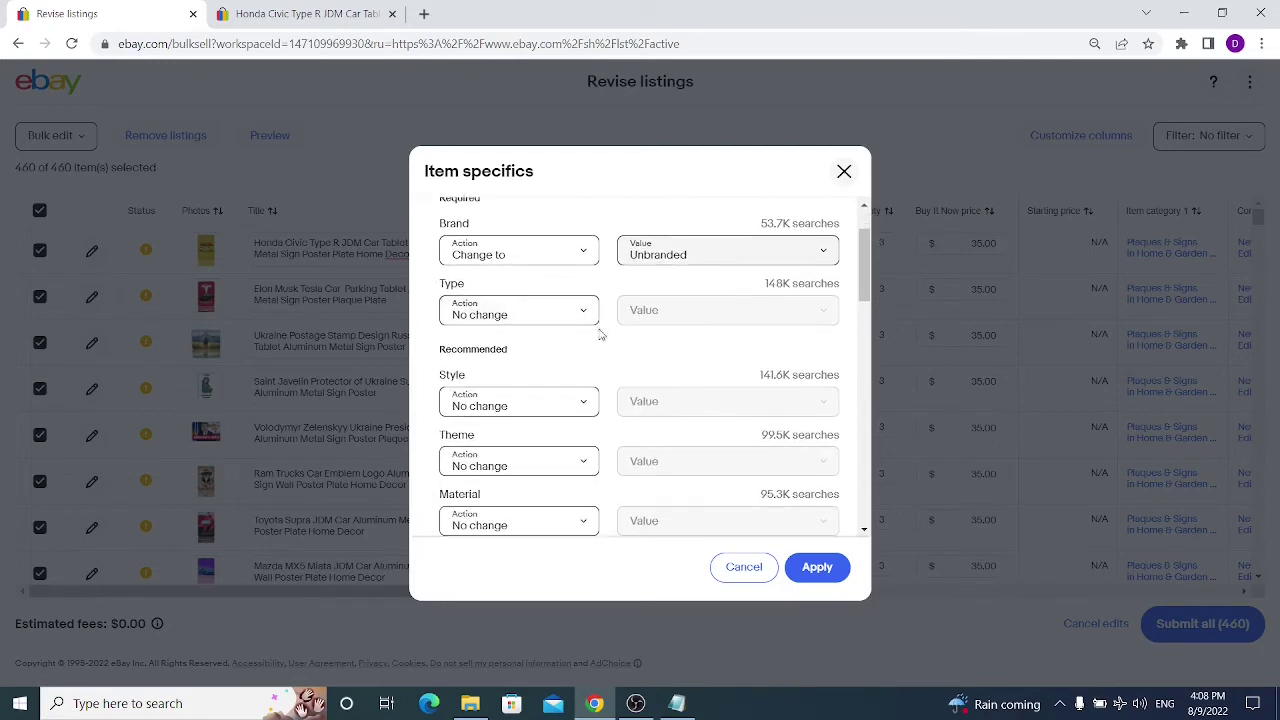
scroll(600, 335, "down", 2)
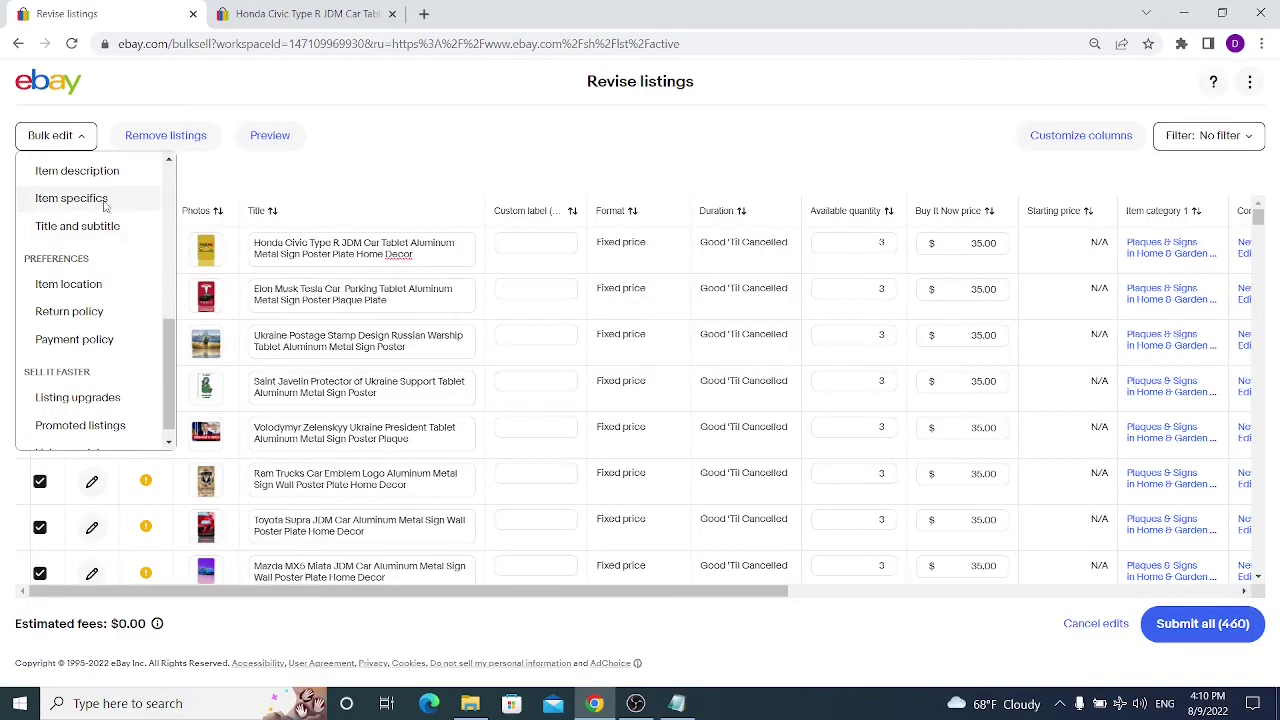
Step: Choose Change to for the title, then cancel so all 460 titles stay unchanged
left_click(105, 226)
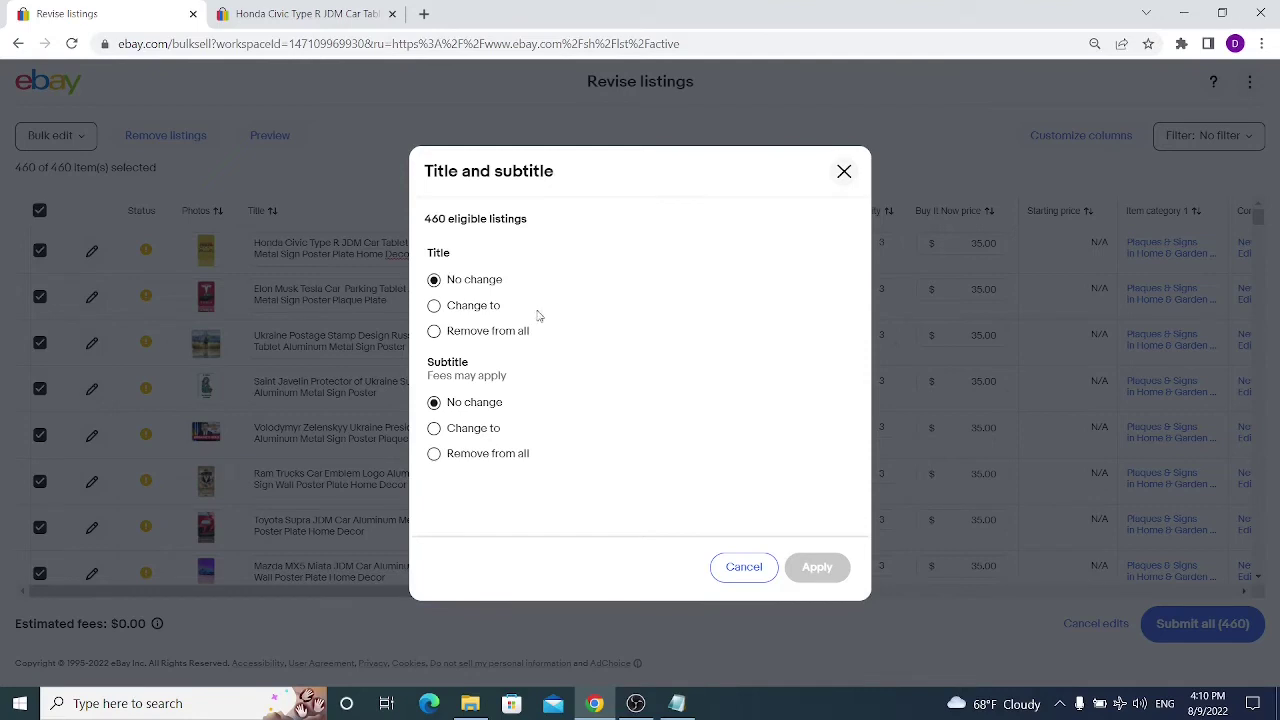
left_click_drag(448, 285, 545, 283)
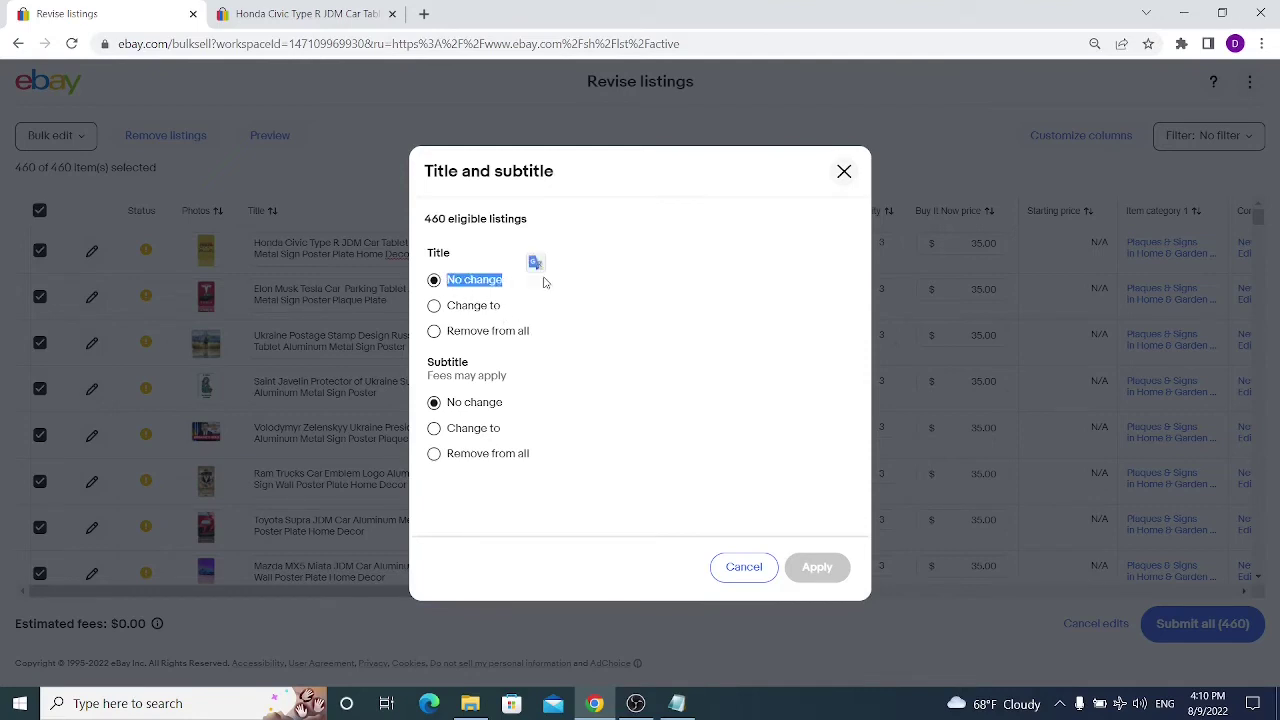
left_click(433, 305)
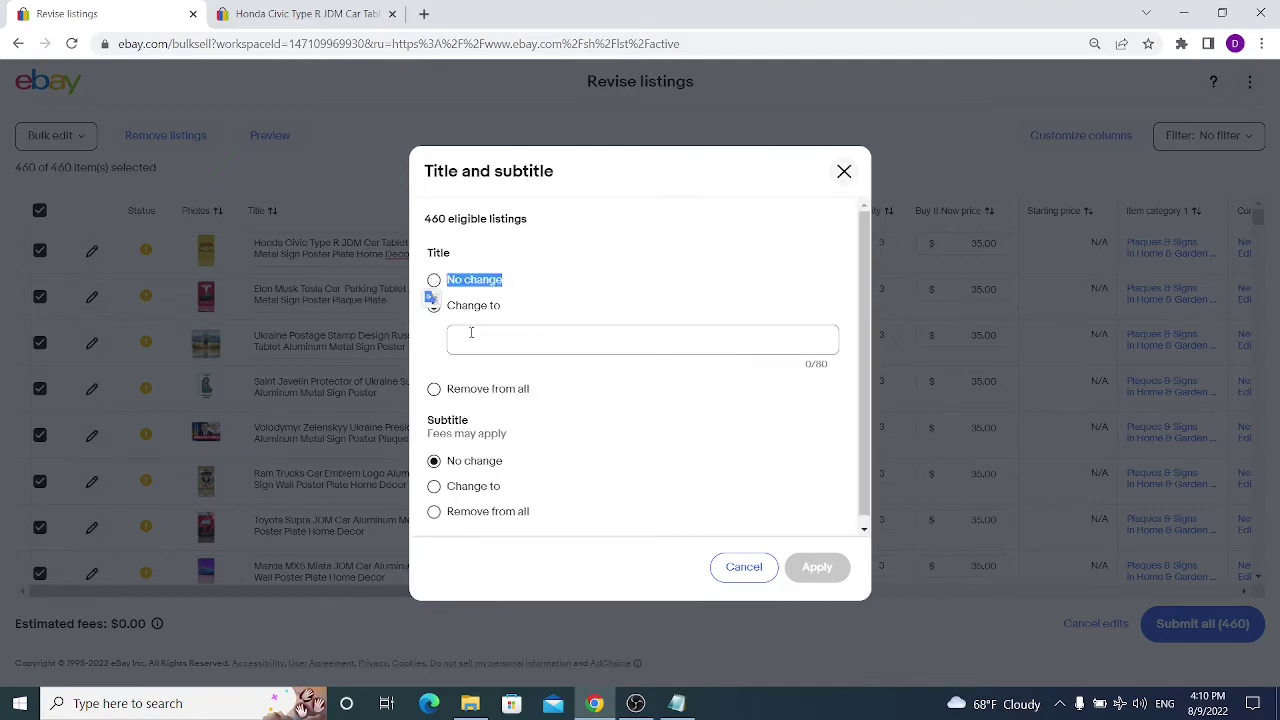
left_click(471, 332)
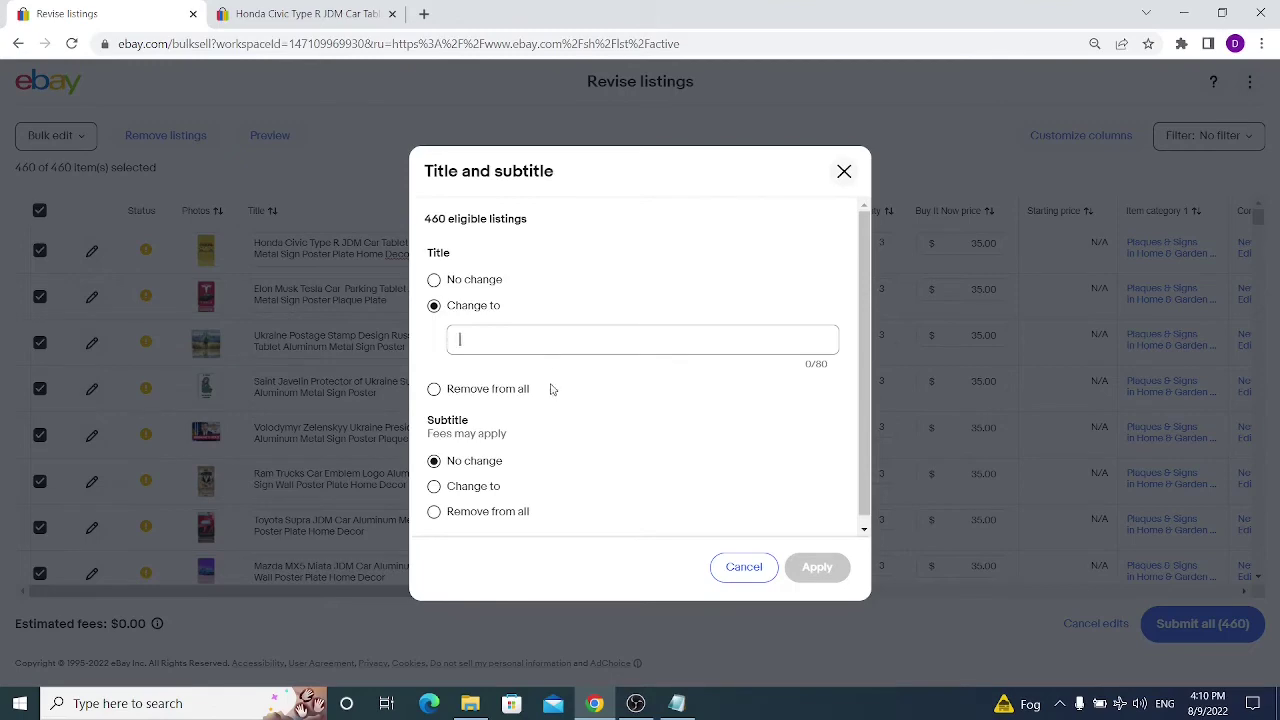
scroll(552, 389, "down", 1)
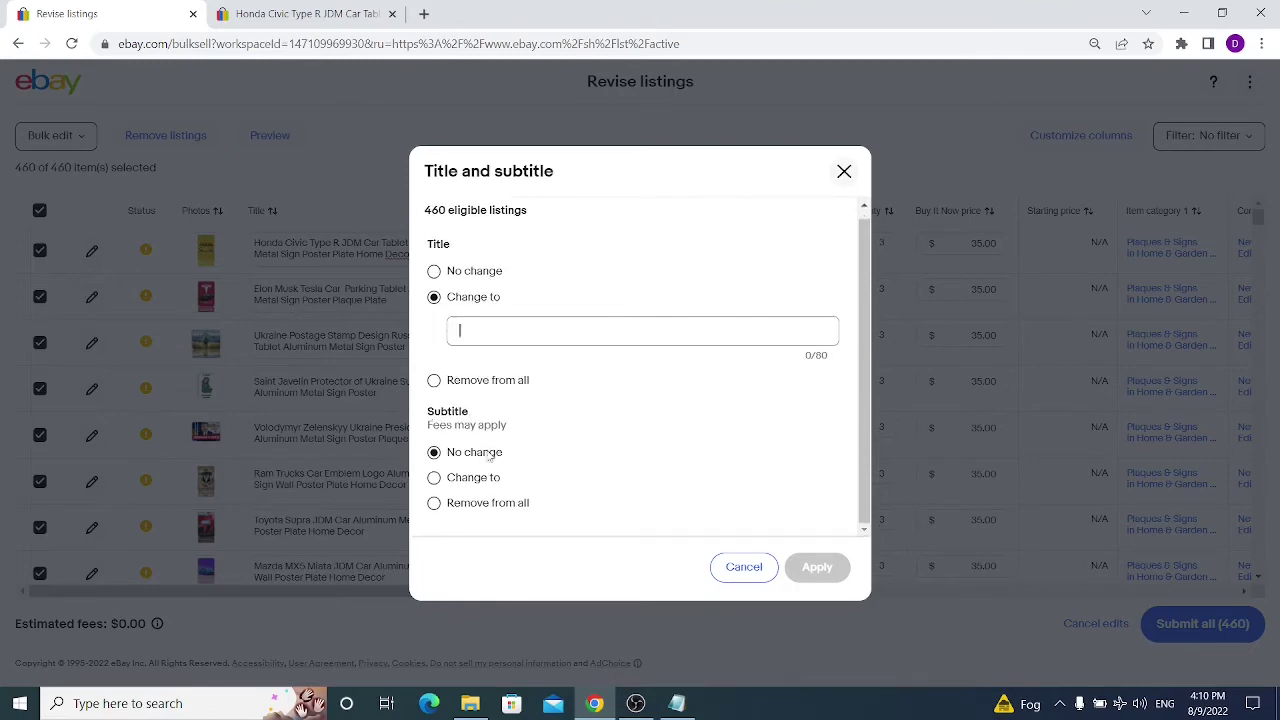
left_click(735, 567)
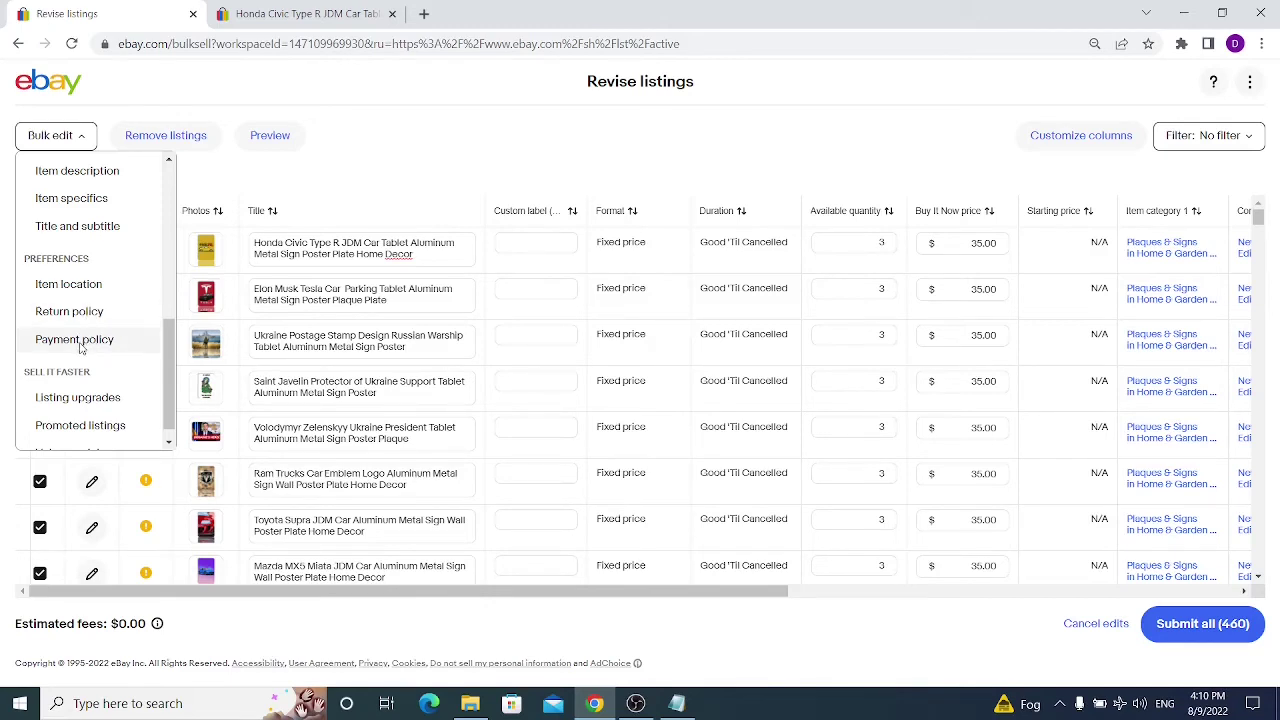
Step: Review the return policy and the Lithuania item location settings, closing both unchanged
left_click(80, 314)
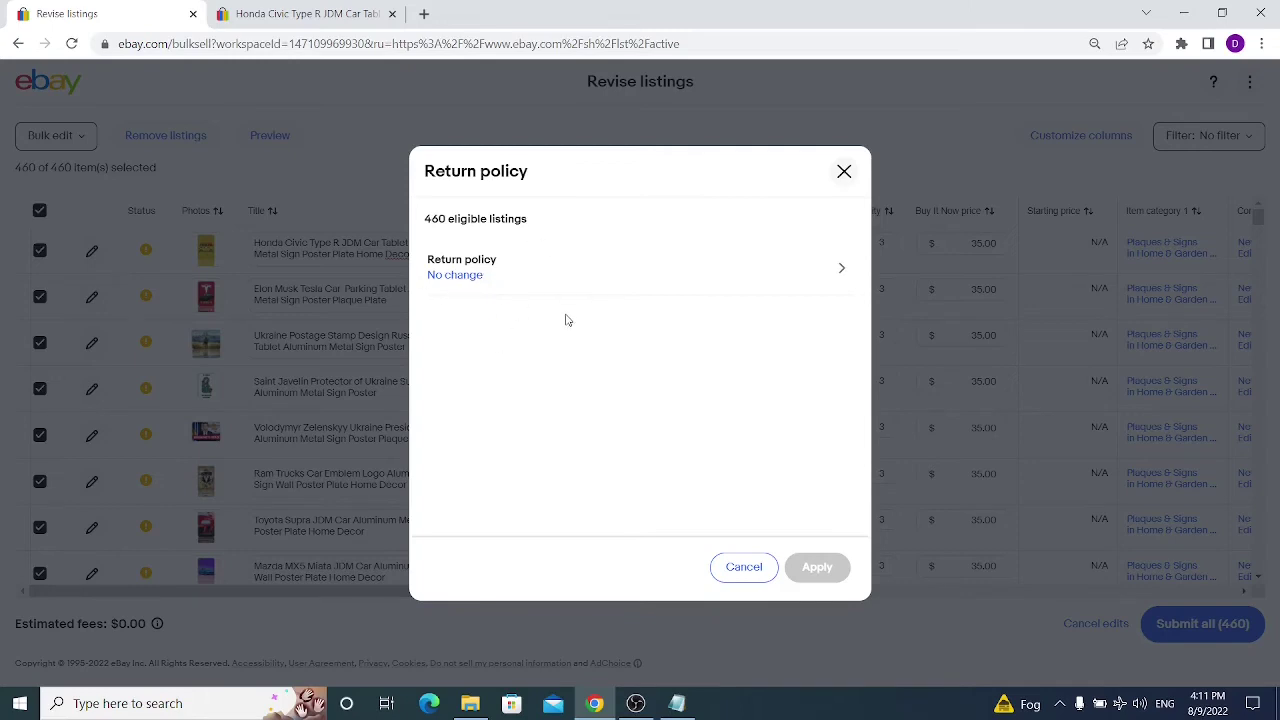
left_click(744, 567)
left_click(56, 135)
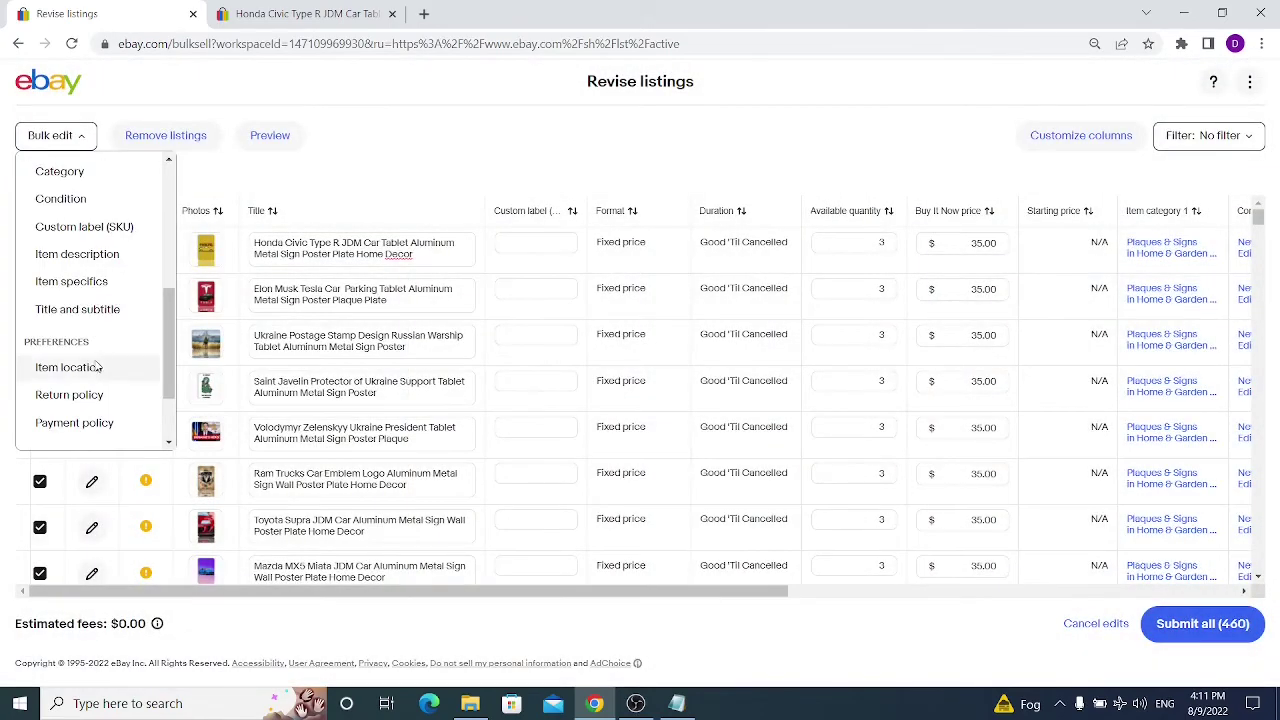
left_click(68, 368)
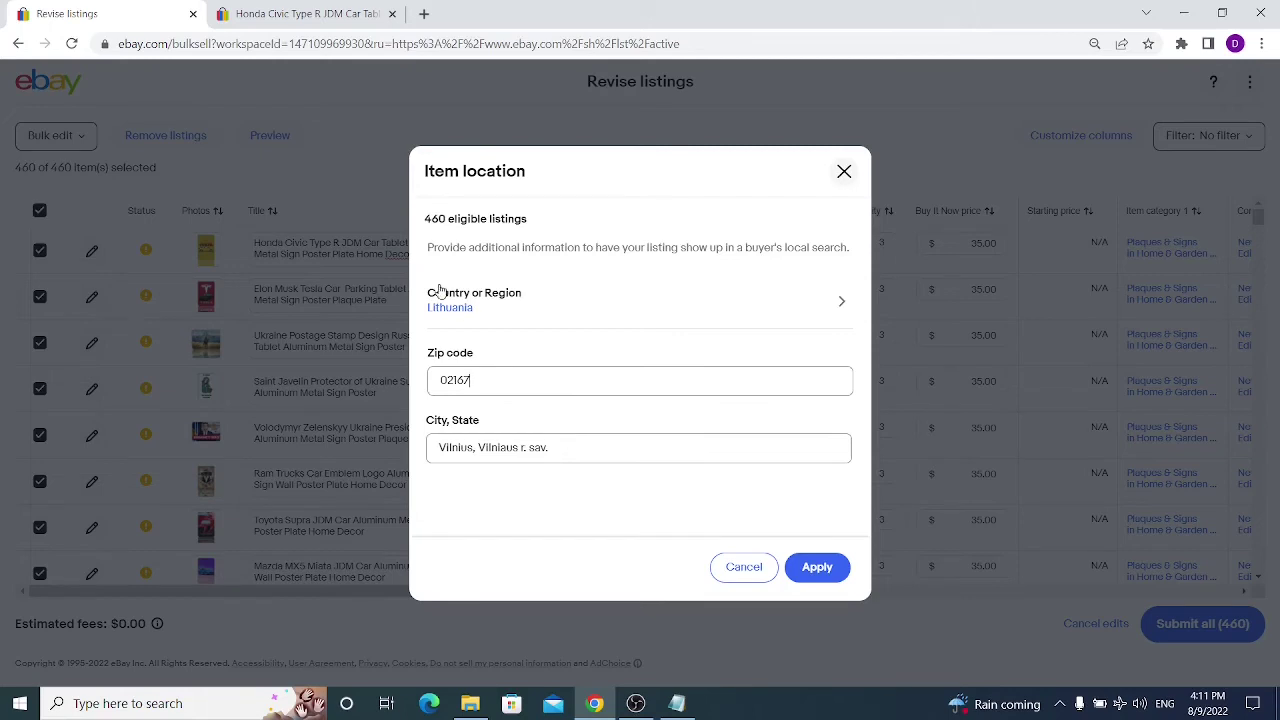
left_click_drag(420, 222, 483, 222)
left_click(481, 226)
left_click(843, 172)
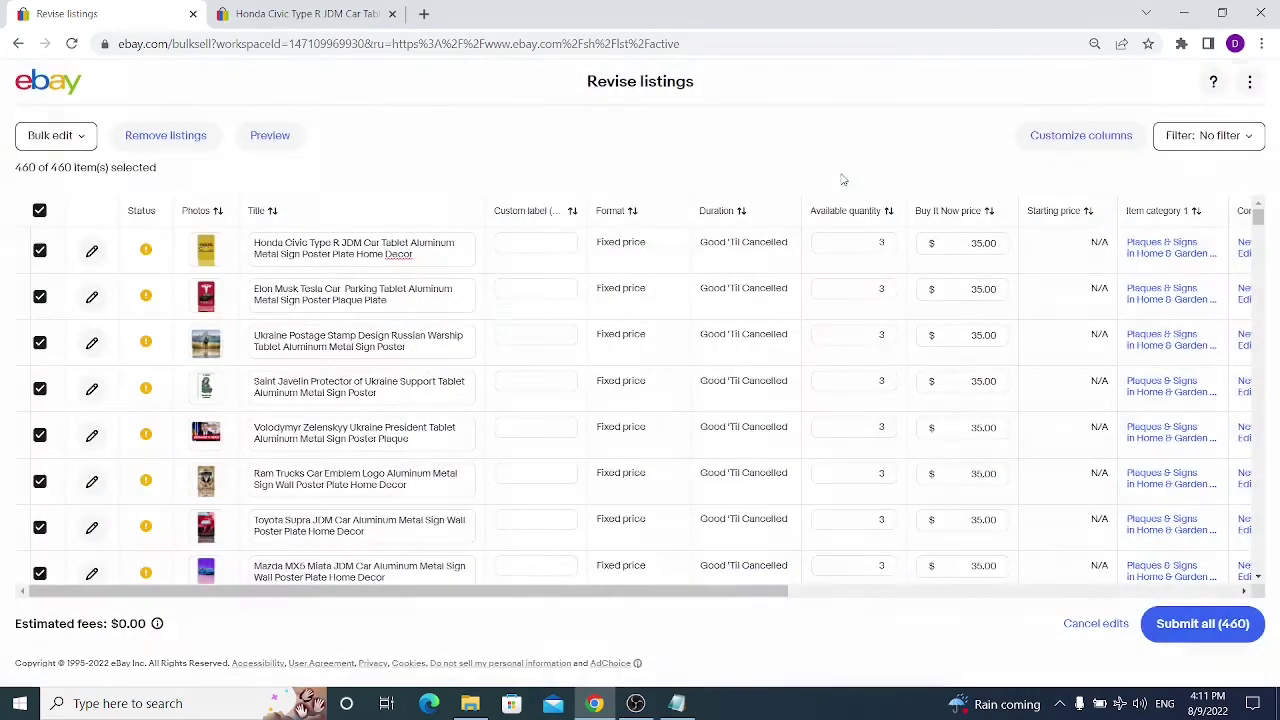
Step: Review the Bold title and Gallery Plus listing upgrades and dismiss them unchanged
left_click(78, 137)
scroll(116, 273, "down", 5)
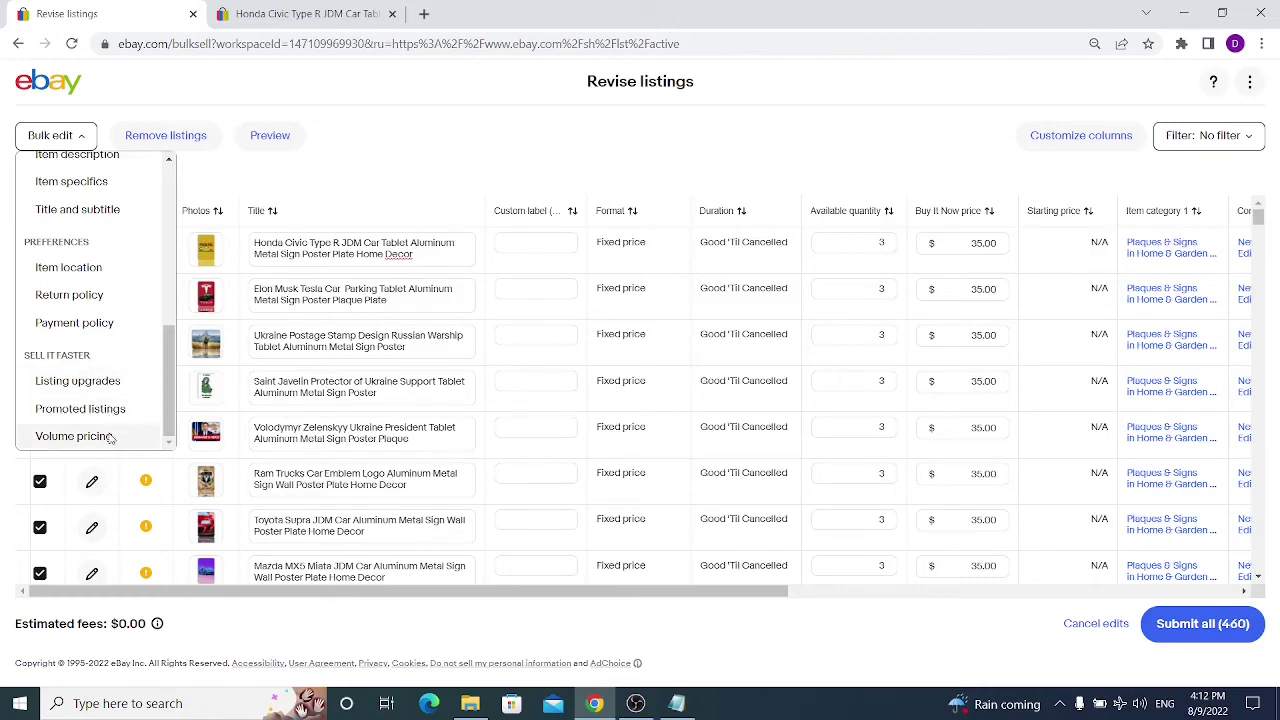
left_click(124, 380)
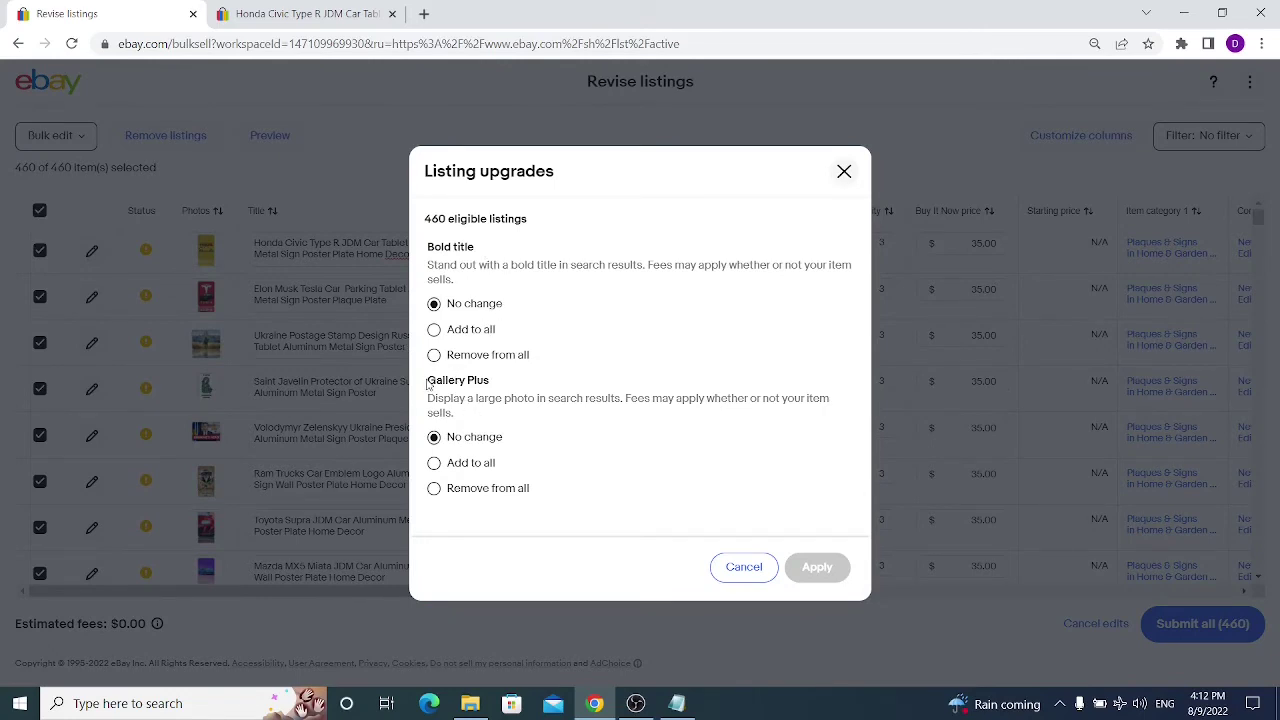
left_click_drag(427, 385, 585, 385)
left_click(565, 362)
left_click_drag(428, 247, 478, 250)
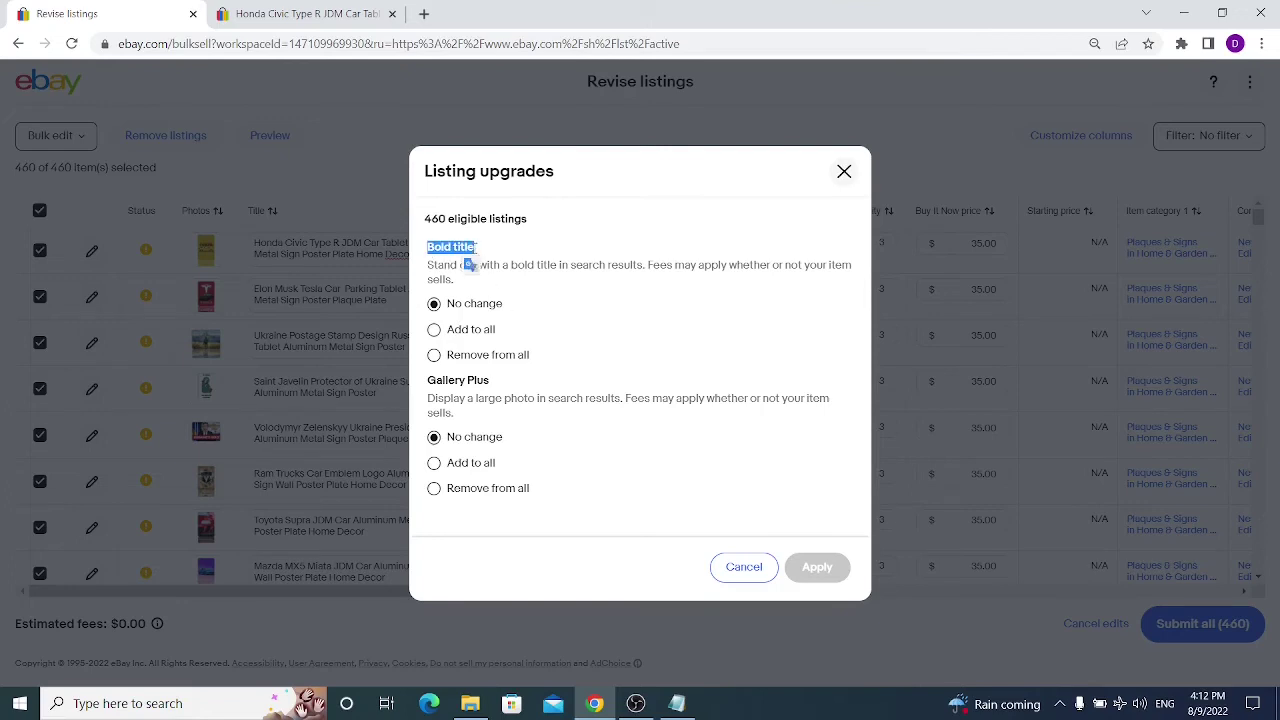
left_click(480, 251)
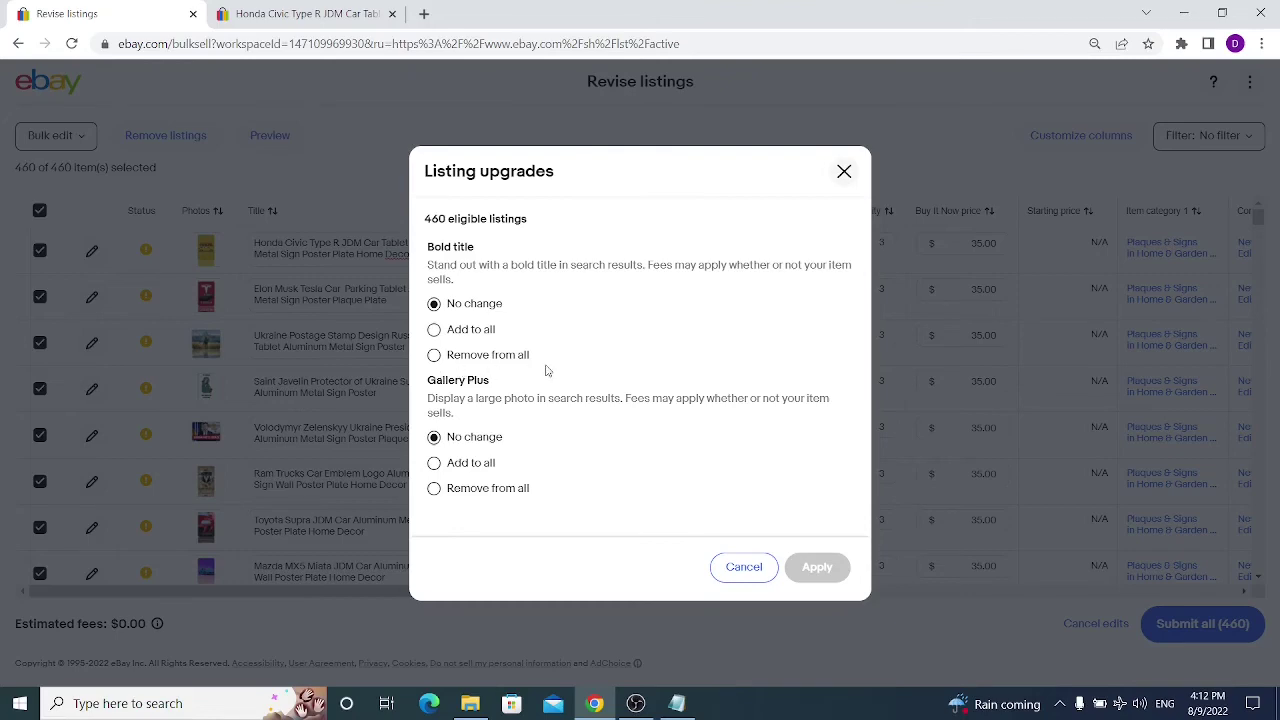
key("Escape")
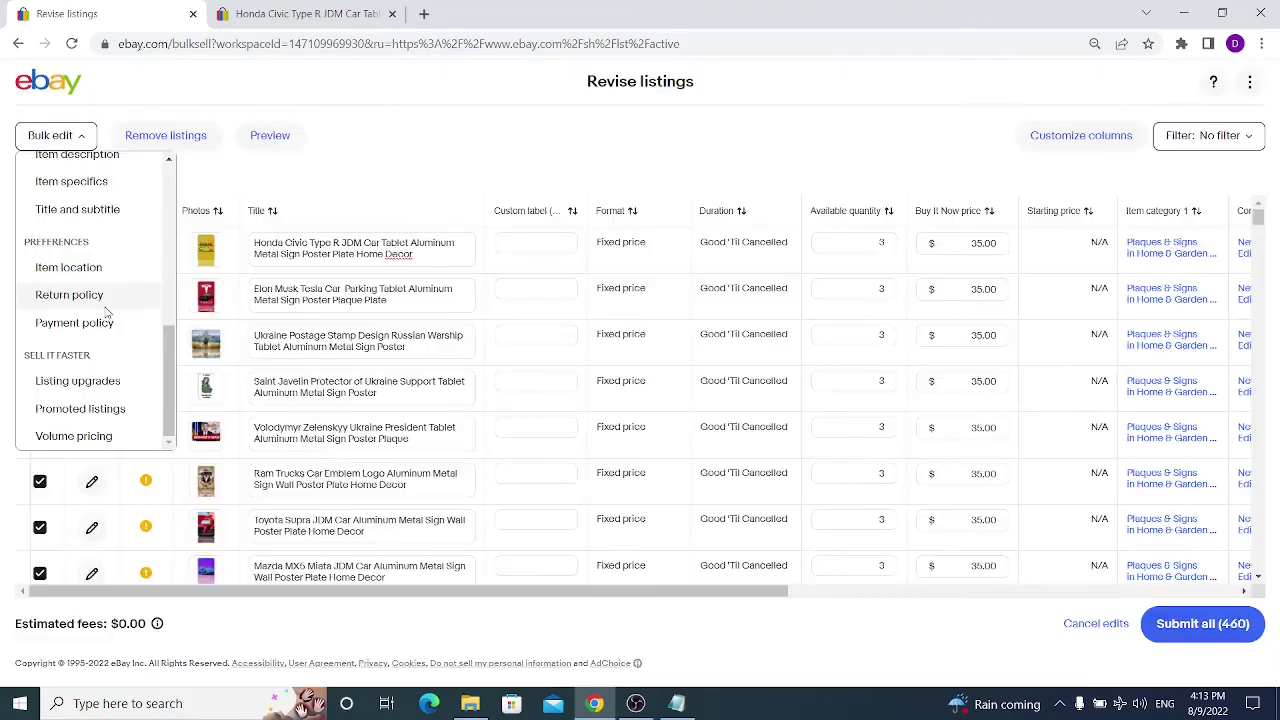
left_click(80, 409)
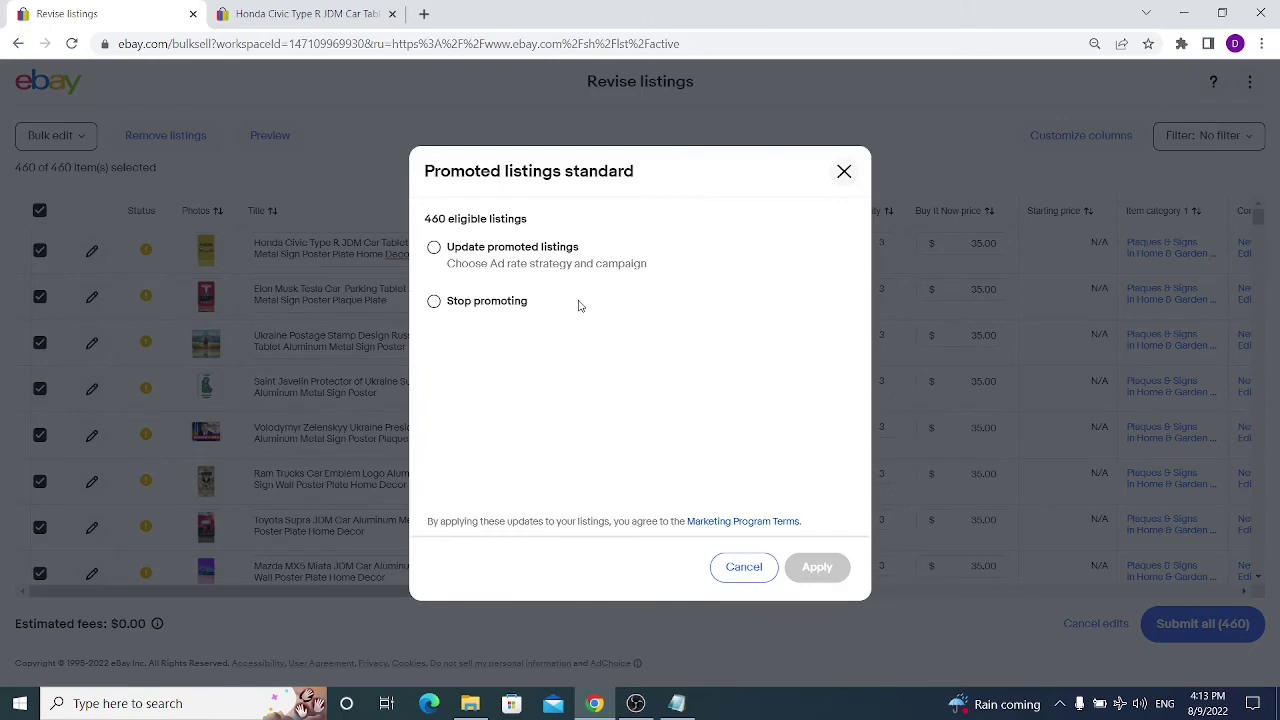
left_click(435, 250)
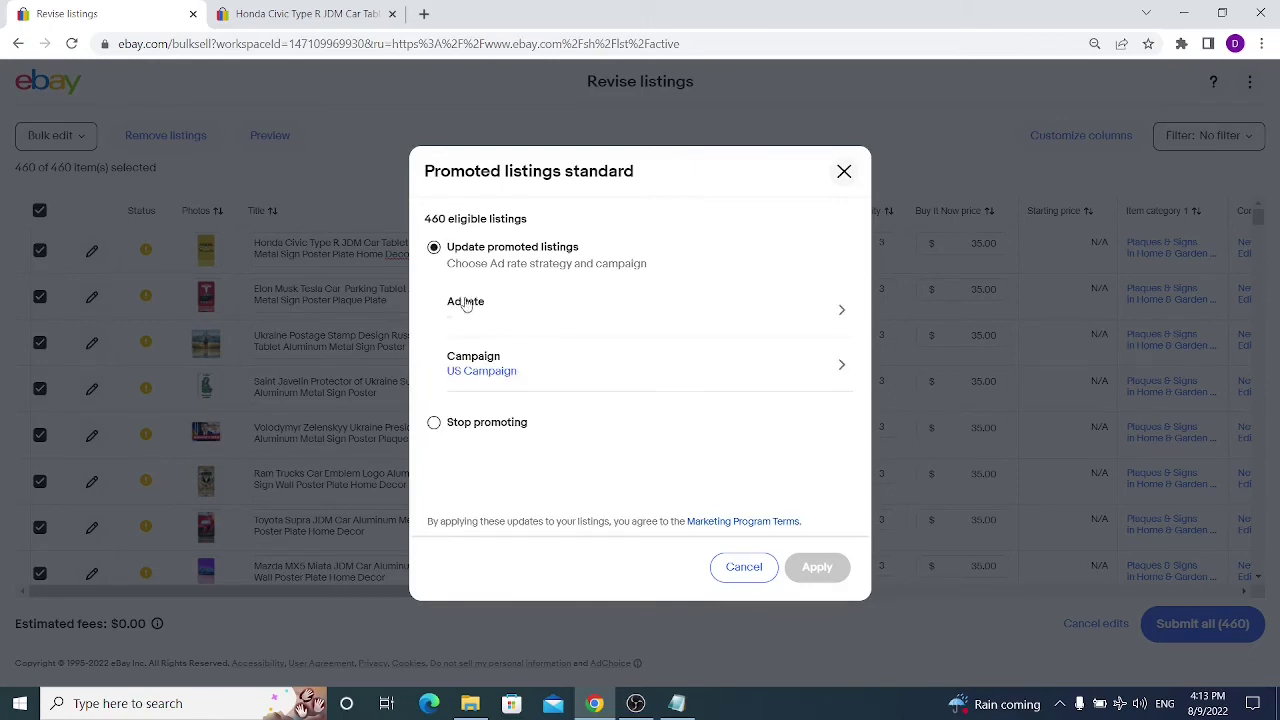
left_click(478, 307)
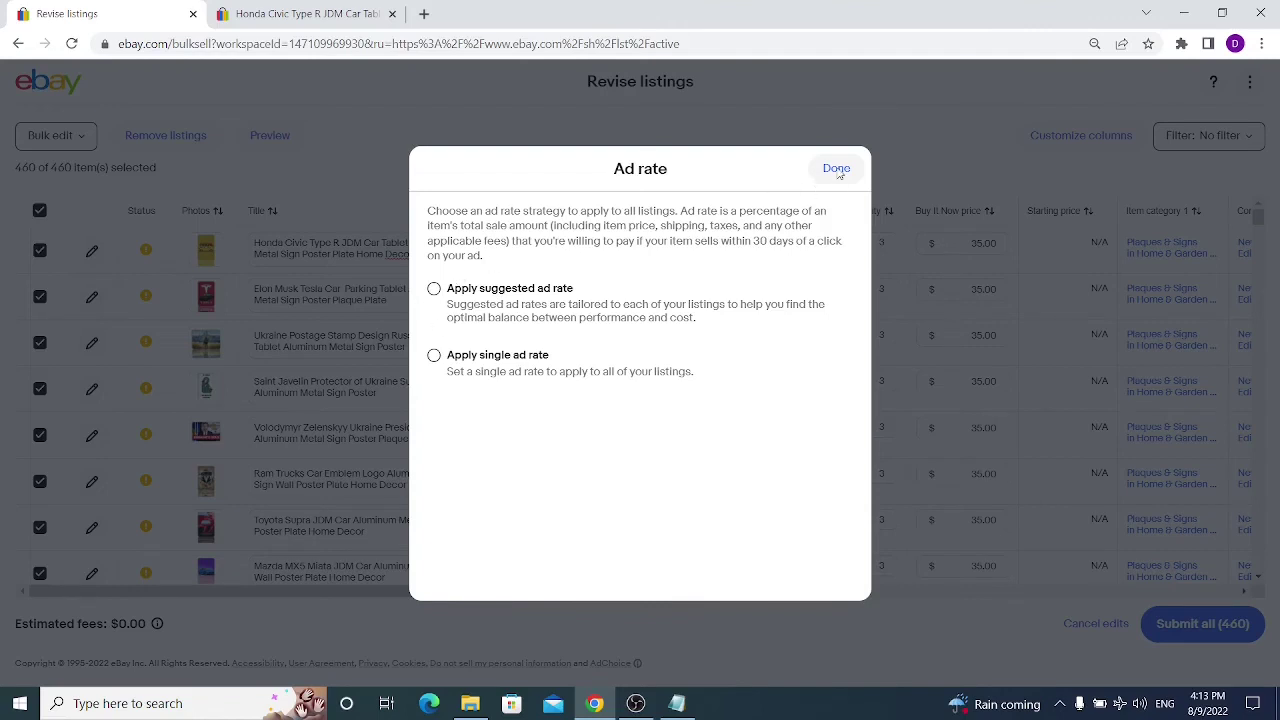
left_click(836, 169)
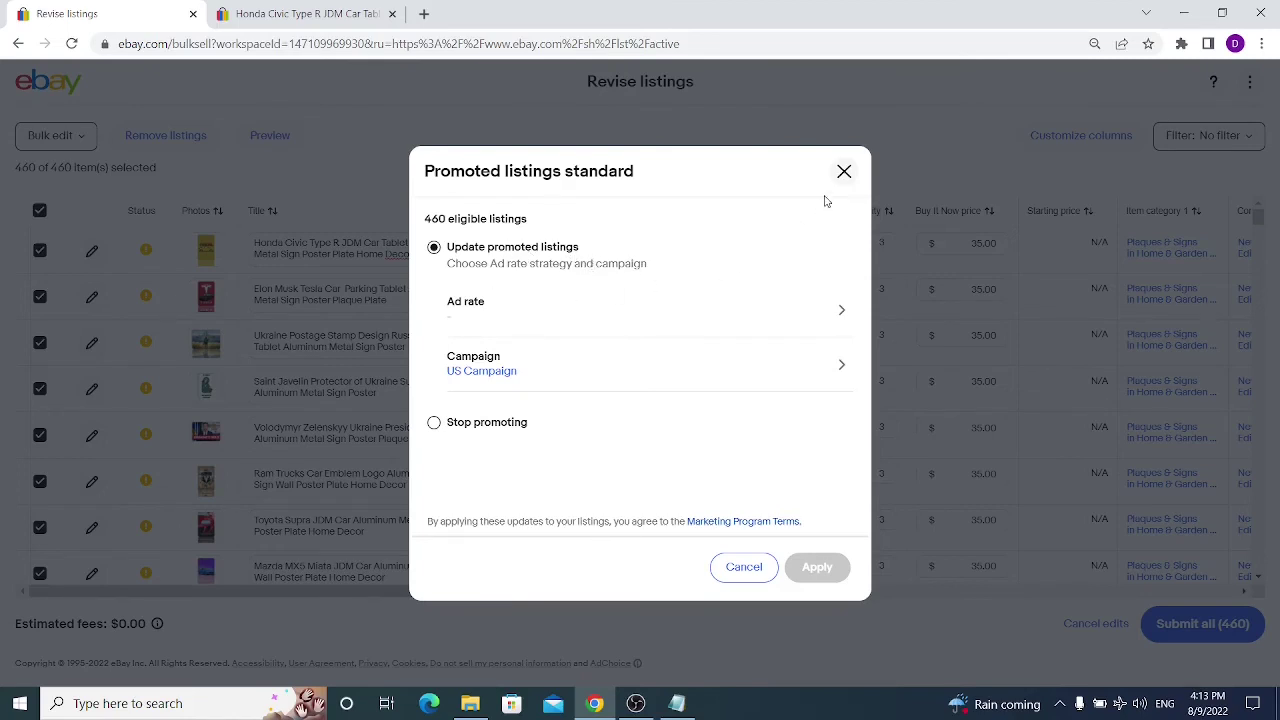
left_click(844, 171)
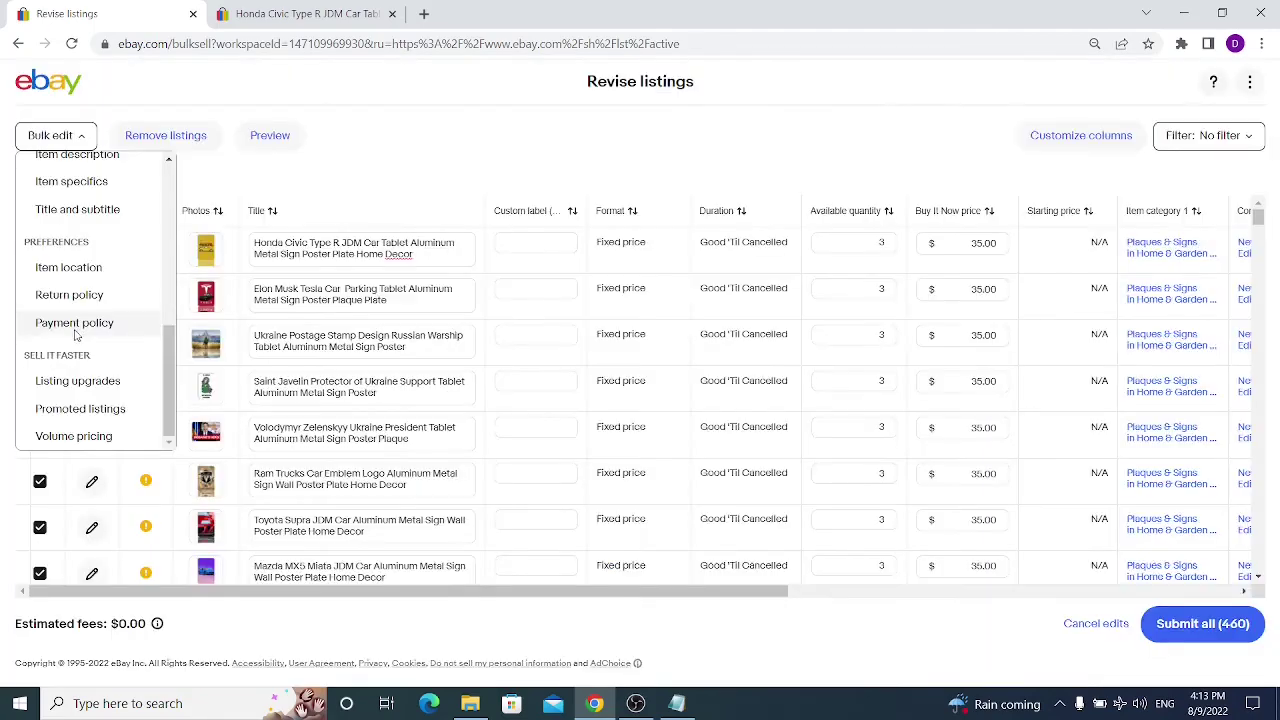
Step: Inspect the Buy 2/3/4 volume discounts of 5%, 10% and 15% and close unapplied
left_click(101, 438)
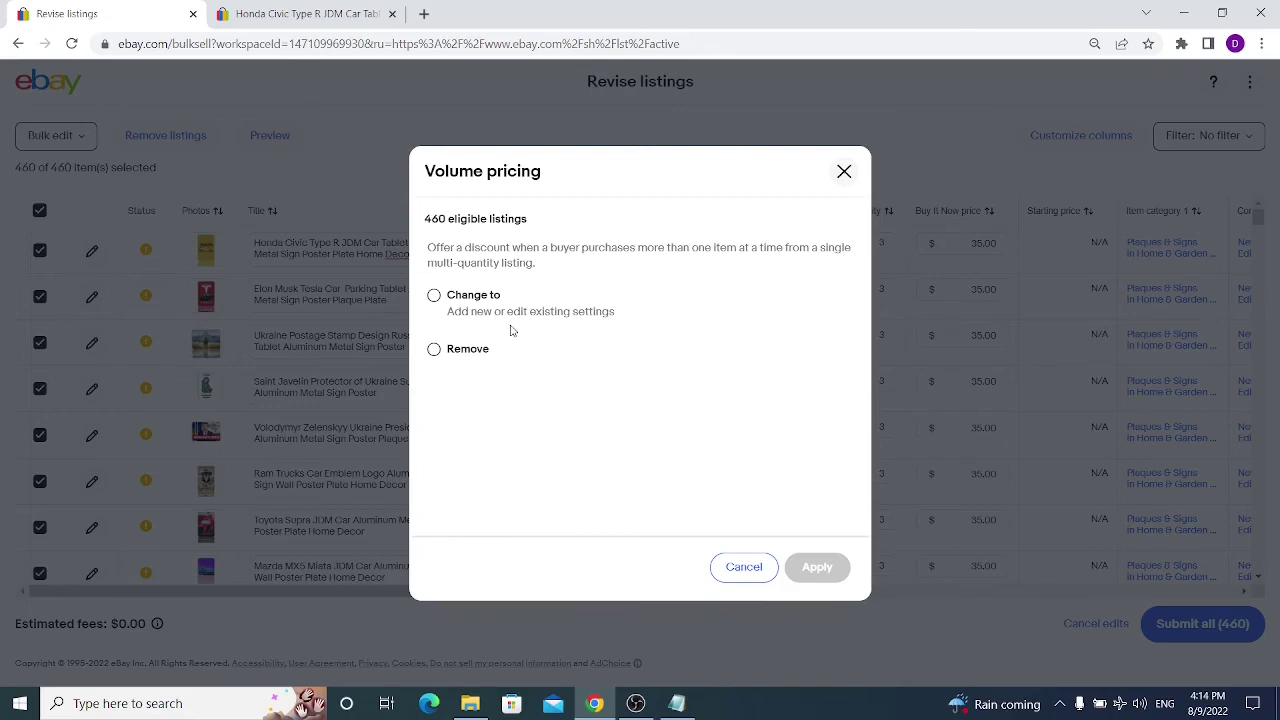
left_click(436, 298)
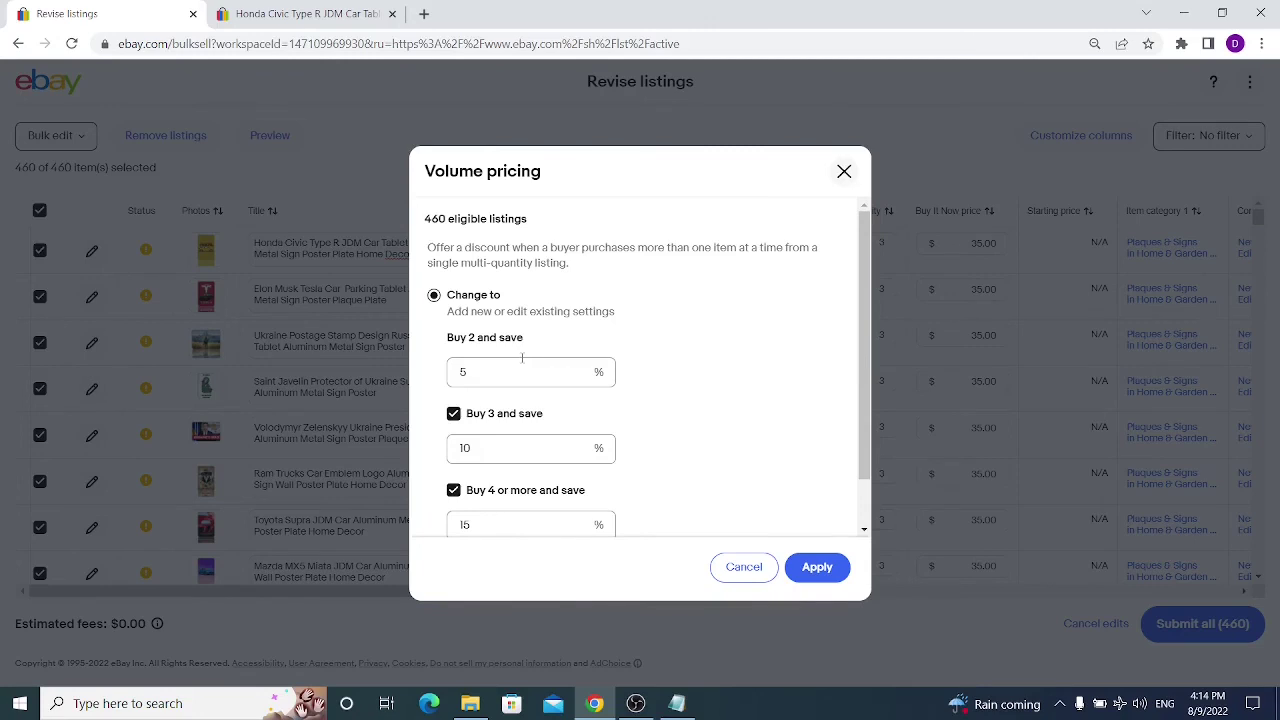
scroll(522, 358, "down", 1)
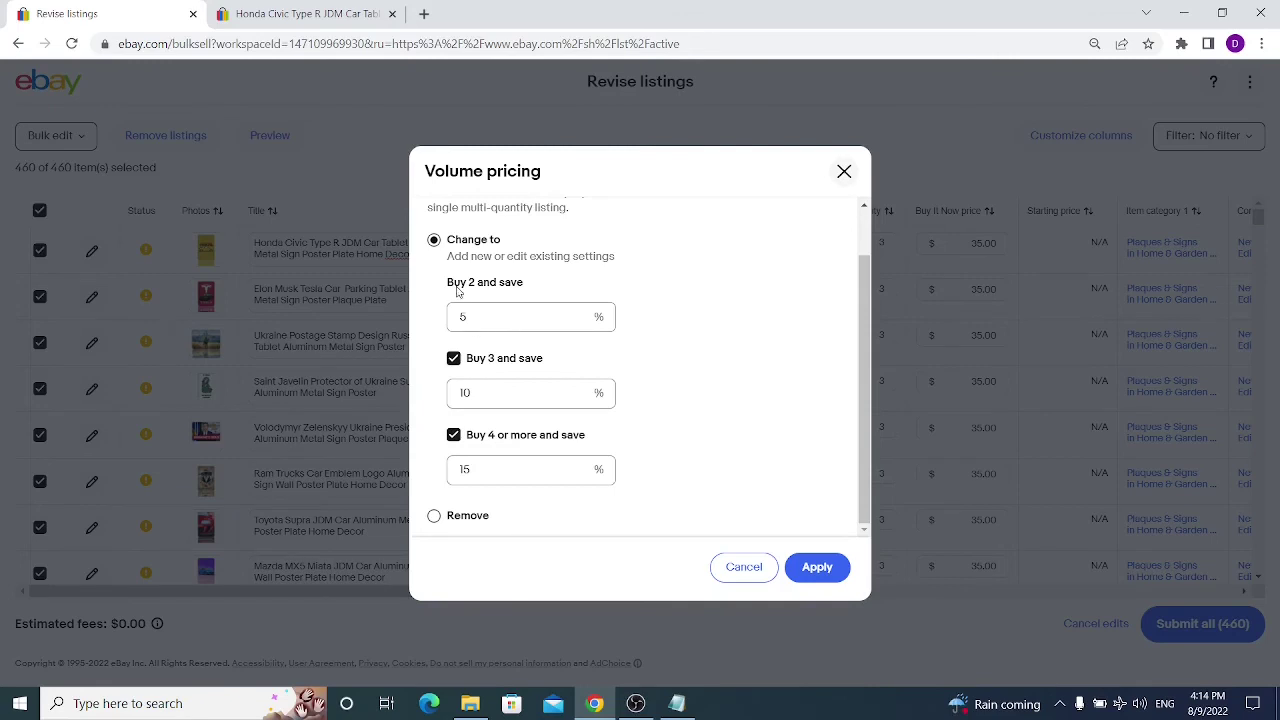
left_click_drag(460, 291, 497, 262)
left_click(505, 316)
key("Tab")
left_click(632, 397)
left_click(845, 178)
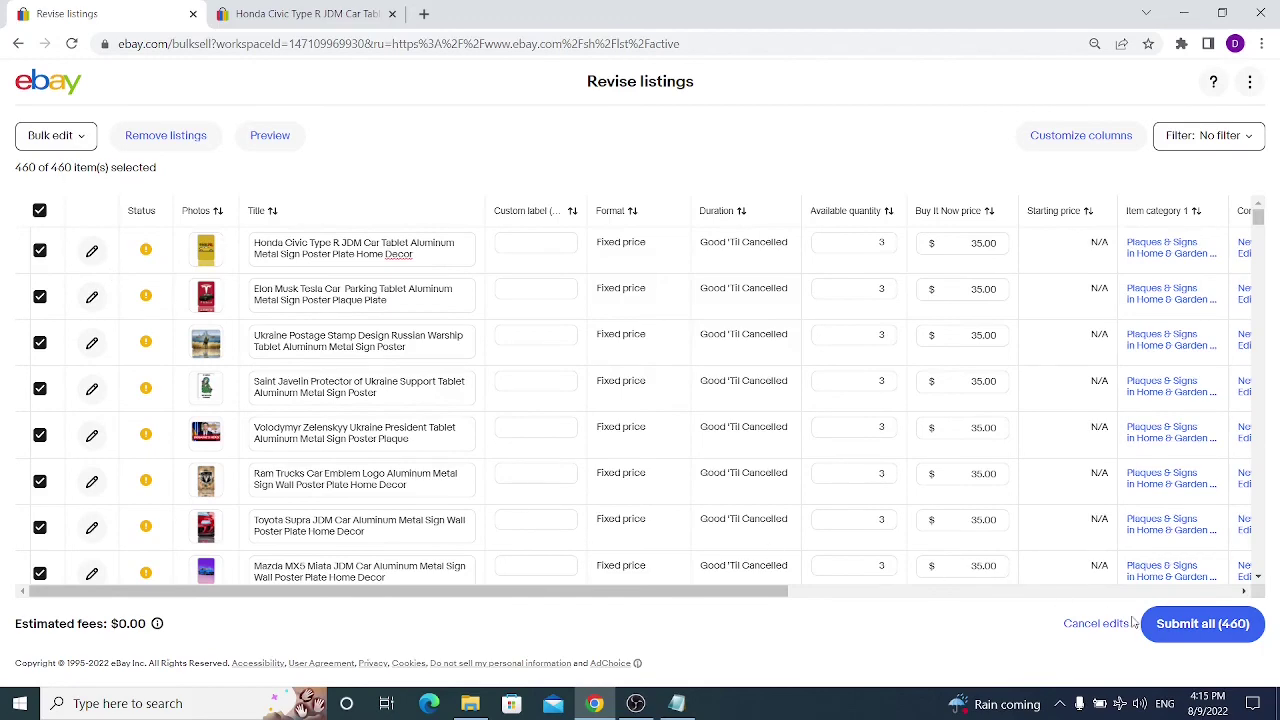
Step: Start Submit all (460) and review the $0.00 estimated insertion fees
left_click(1183, 626)
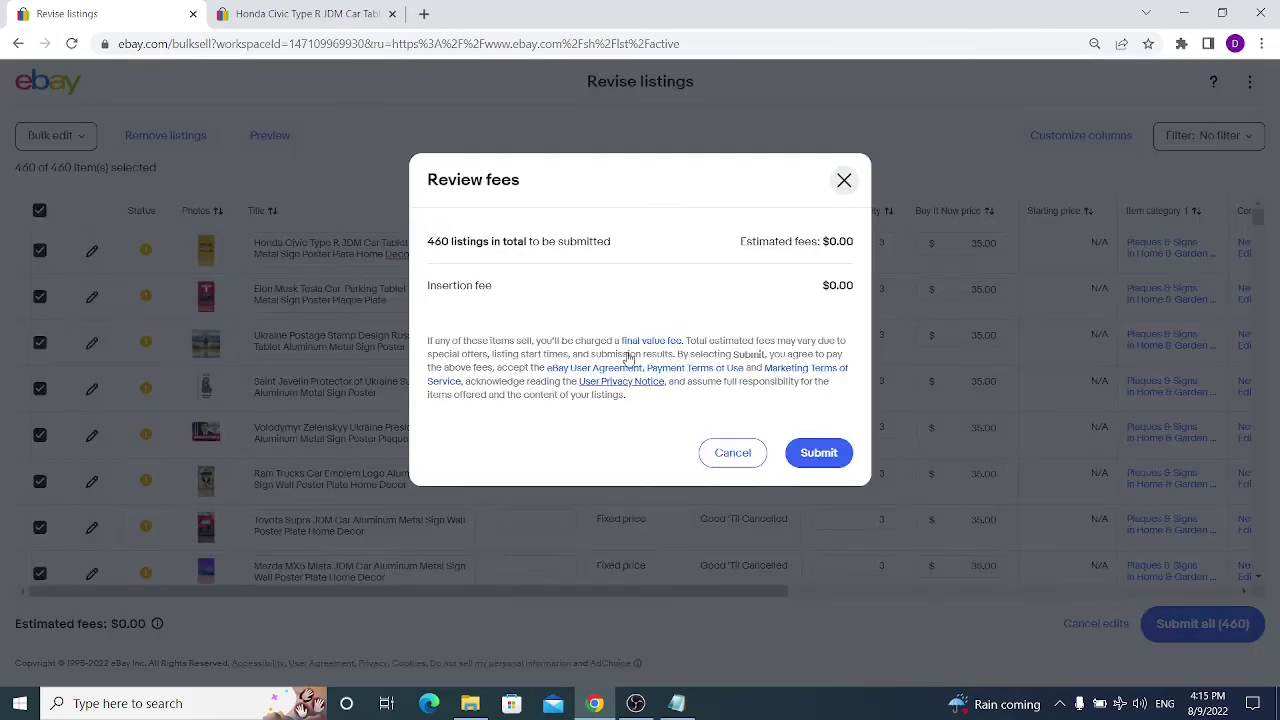
left_click_drag(740, 242, 842, 242)
left_click_drag(429, 287, 460, 288)
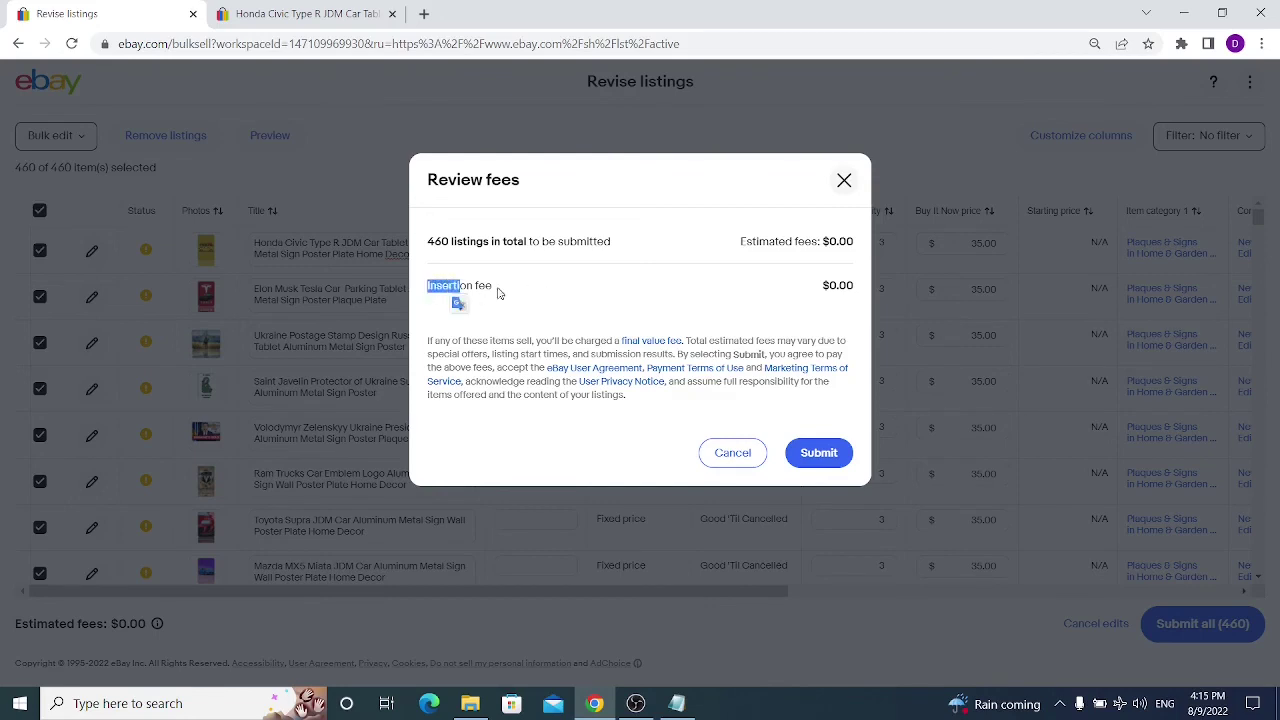
left_click(617, 307)
left_click_drag(741, 246, 822, 243)
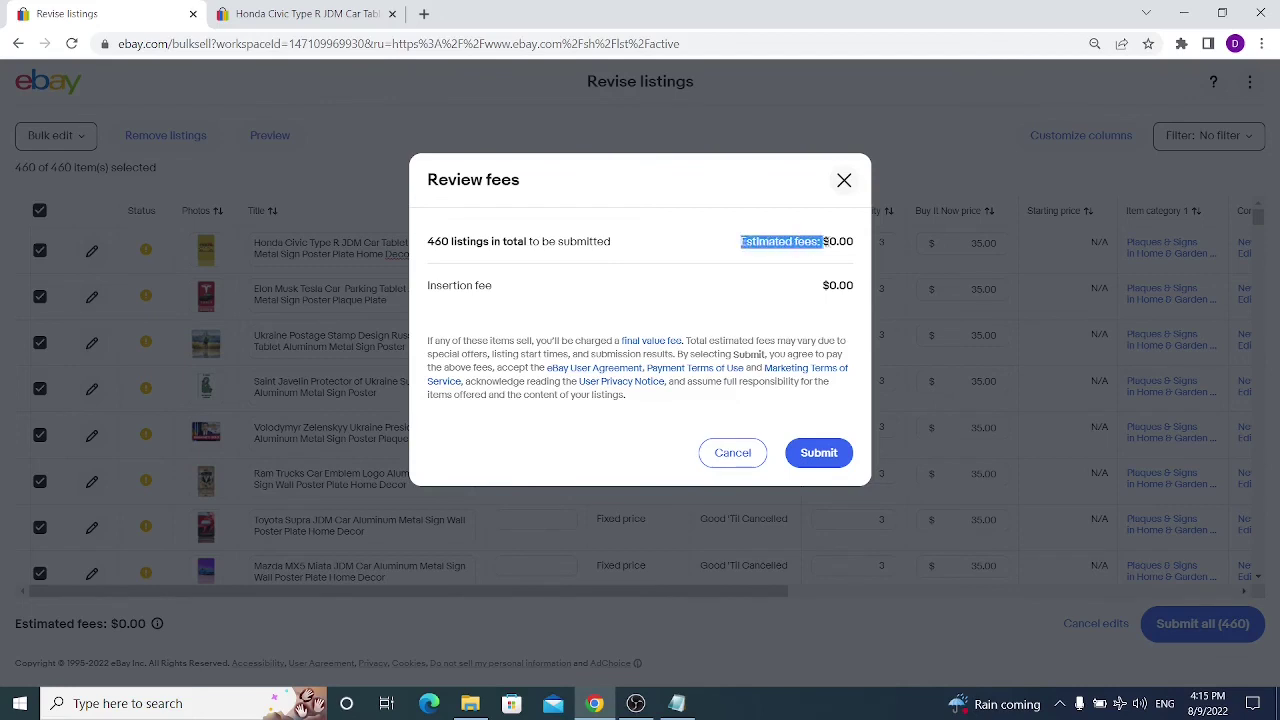
left_click(826, 243)
Step: Submit the 460 listings, dismiss the feedback survey, and check the 'now live' confirmation
left_click(817, 452)
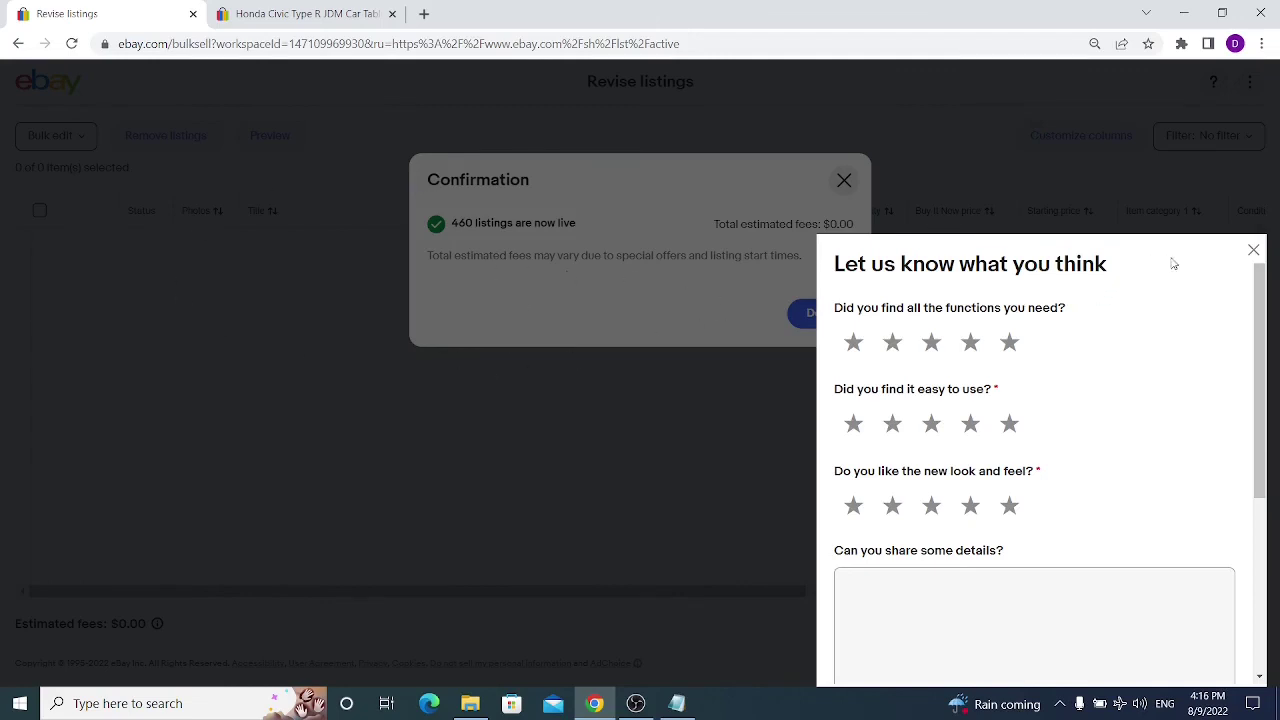
left_click(1253, 249)
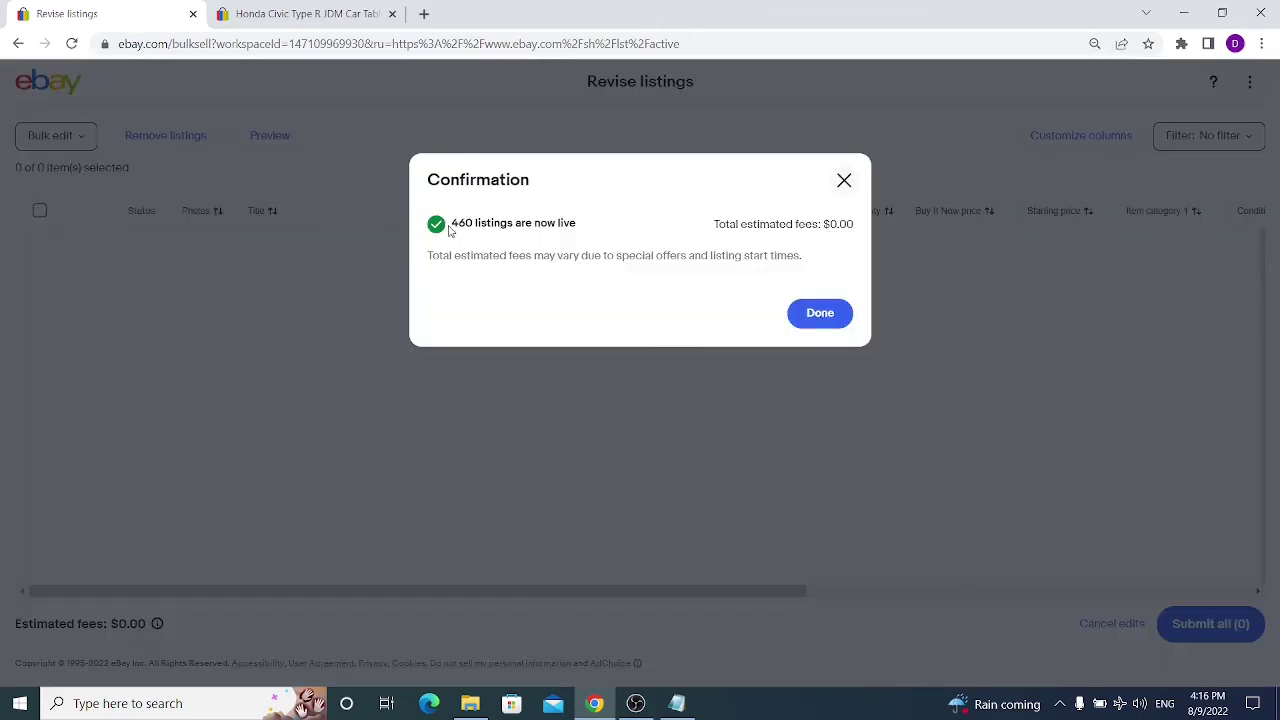
left_click_drag(449, 226, 597, 229)
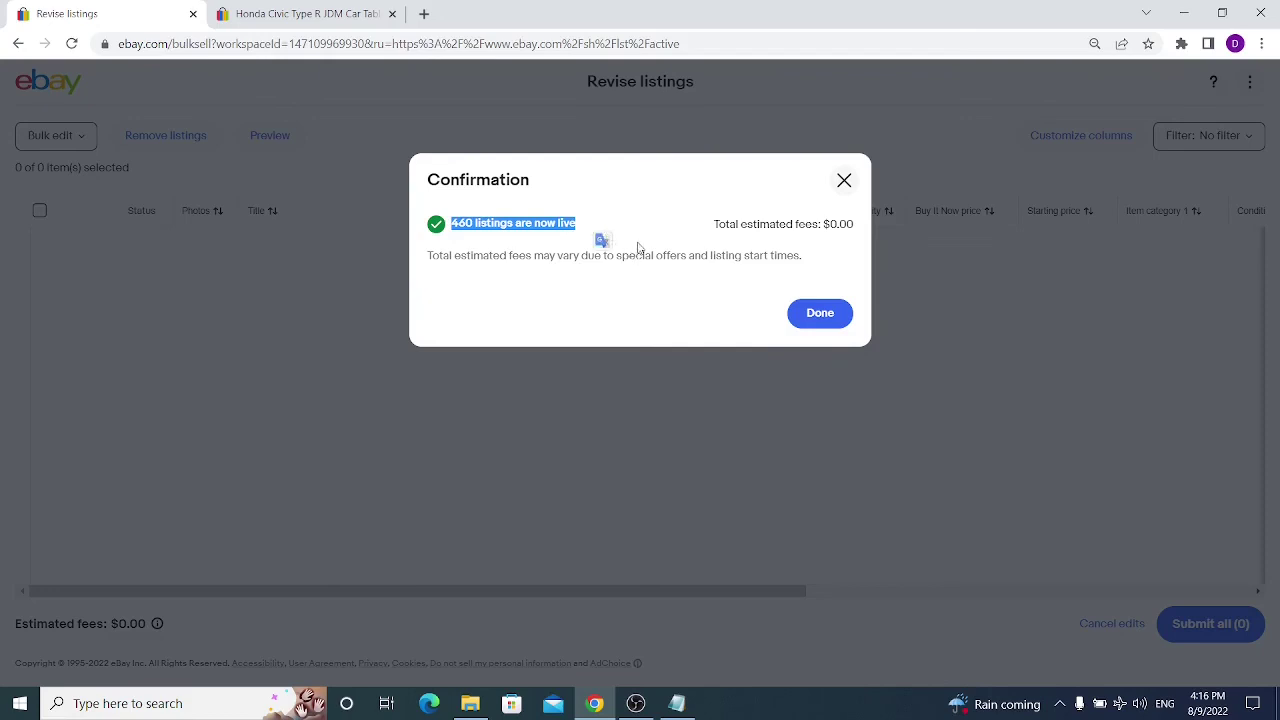
left_click(568, 276)
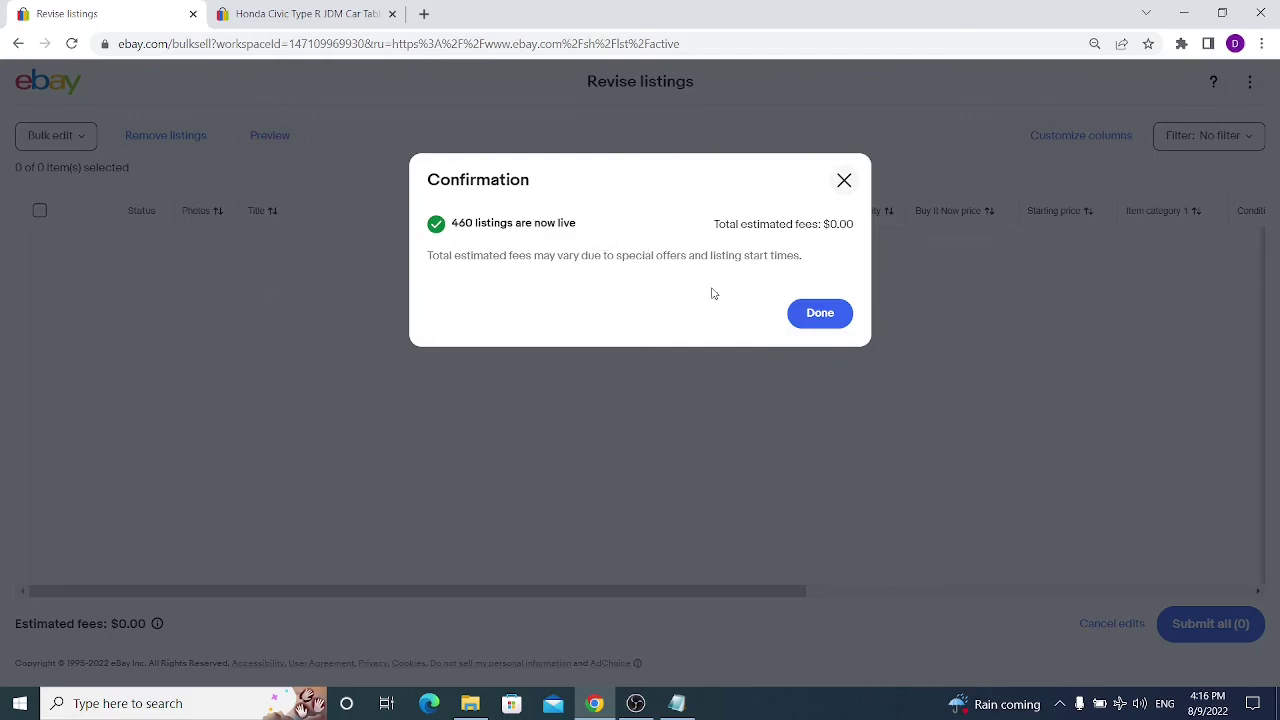